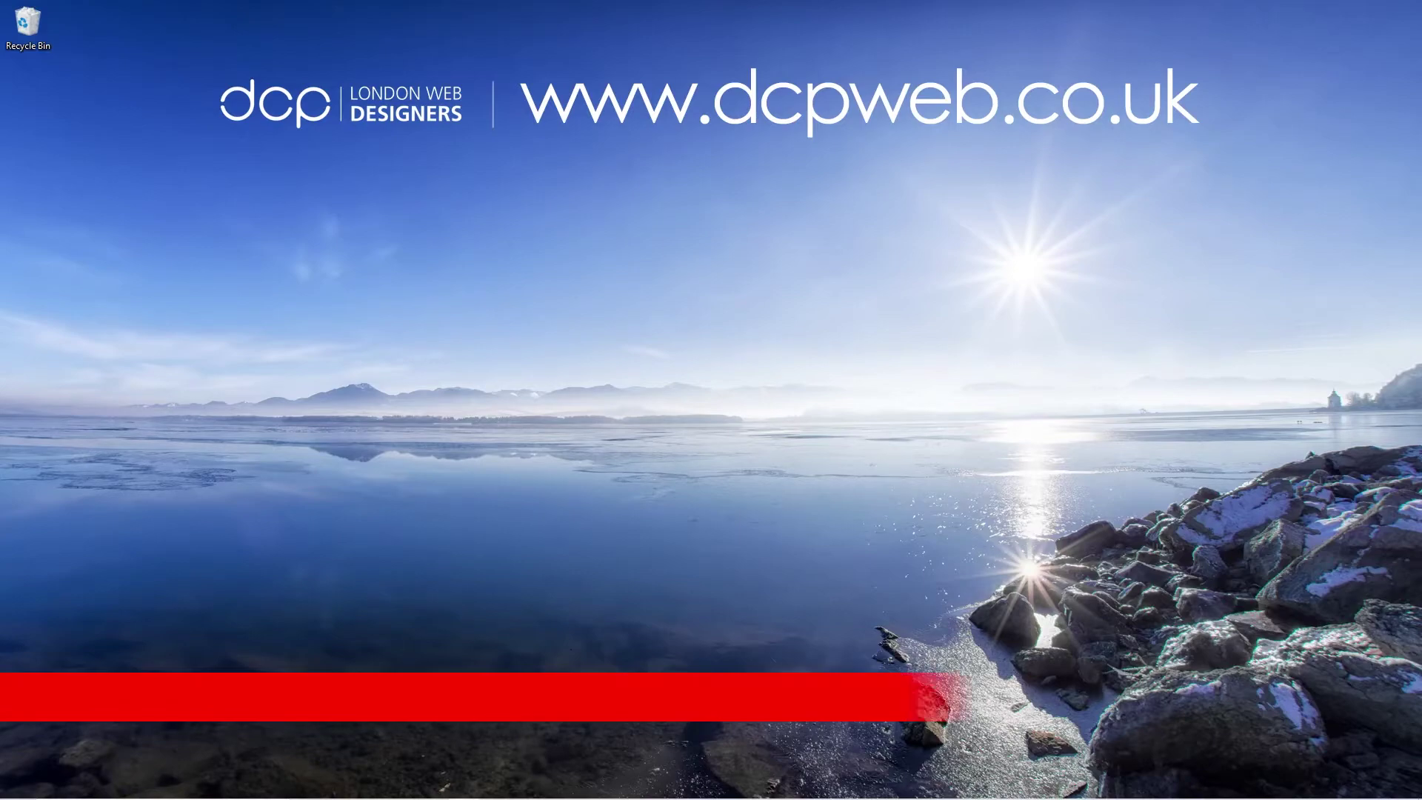
Step: Switch to Chrome, examine the navigation menu of the ardentity.net example site, and close its tab
{"action": "mouse_move", "coordinate": [1088, 771]}
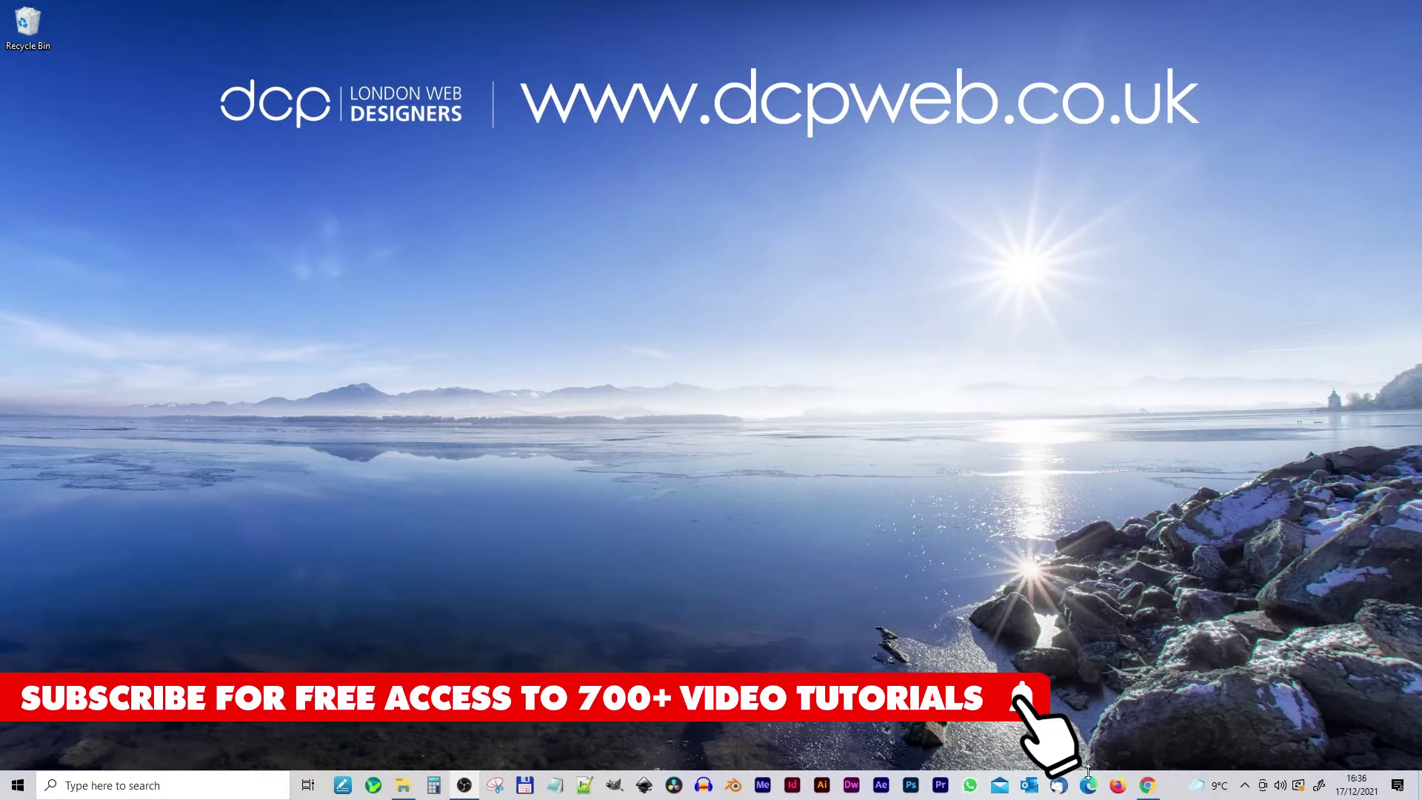
{"action": "left_click", "coordinate": [1147, 785]}
{"action": "scroll", "coordinate": [688, 420], "scroll_direction": "down", "scroll_amount": 7}
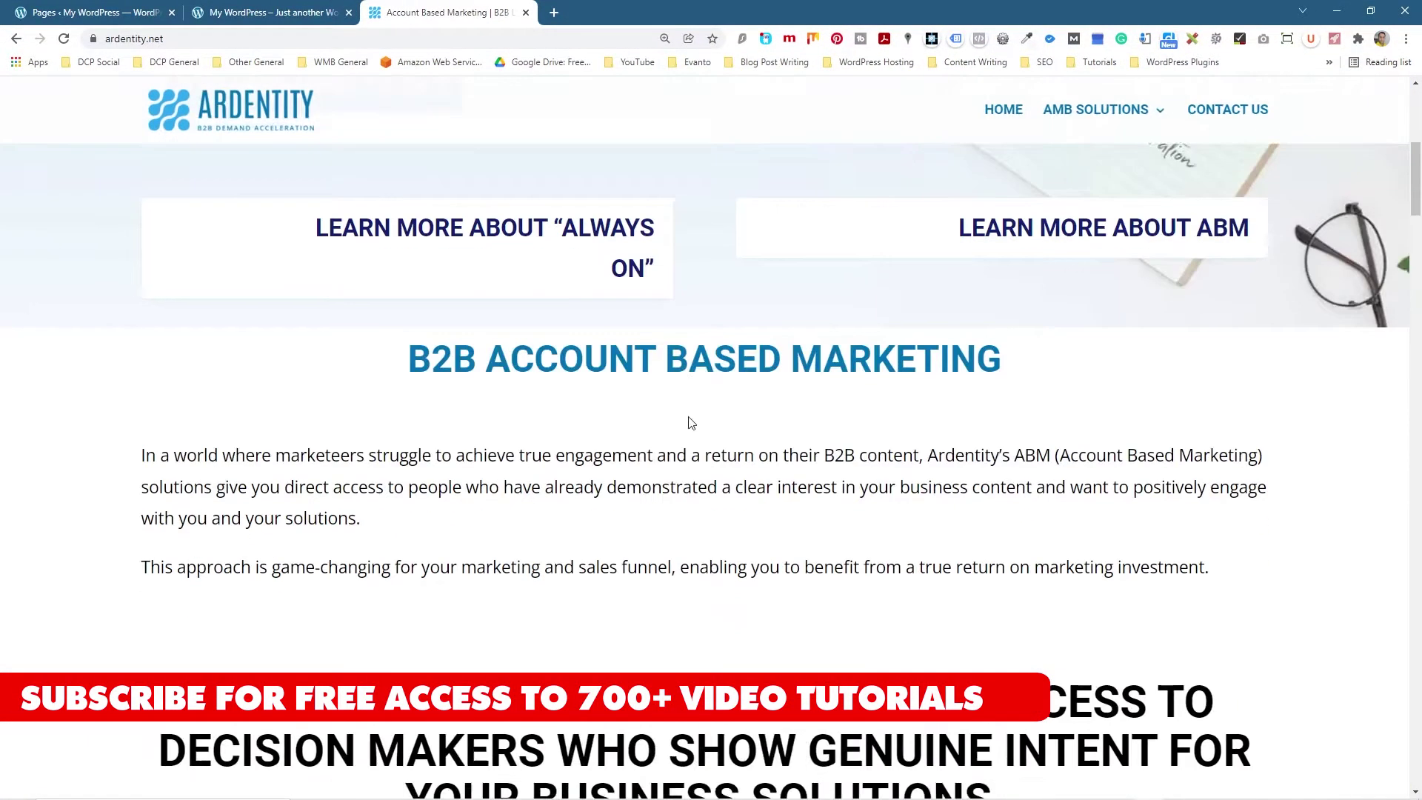
{"action": "scroll", "coordinate": [686, 419], "scroll_direction": "up", "scroll_amount": 7}
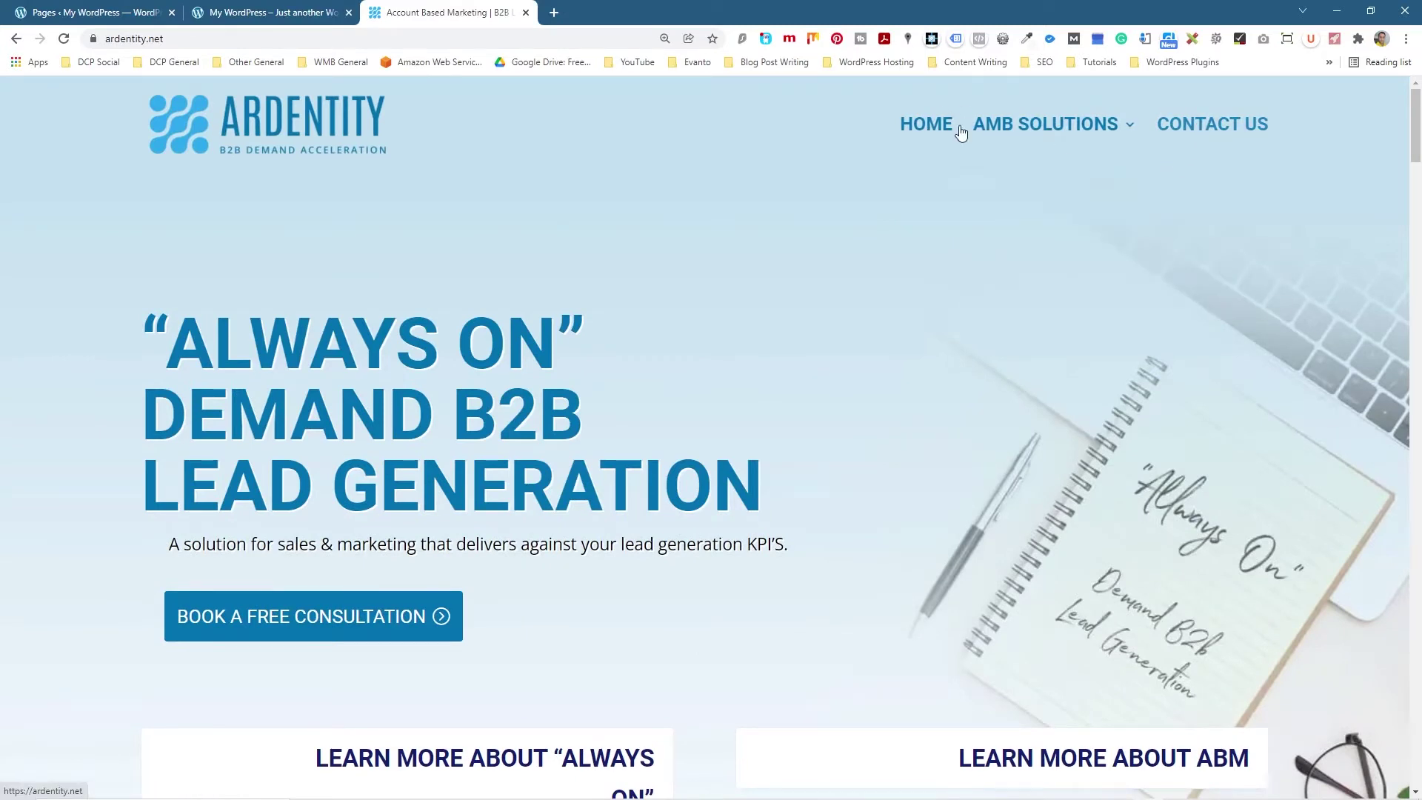
{"action": "mouse_move", "coordinate": [1070, 134]}
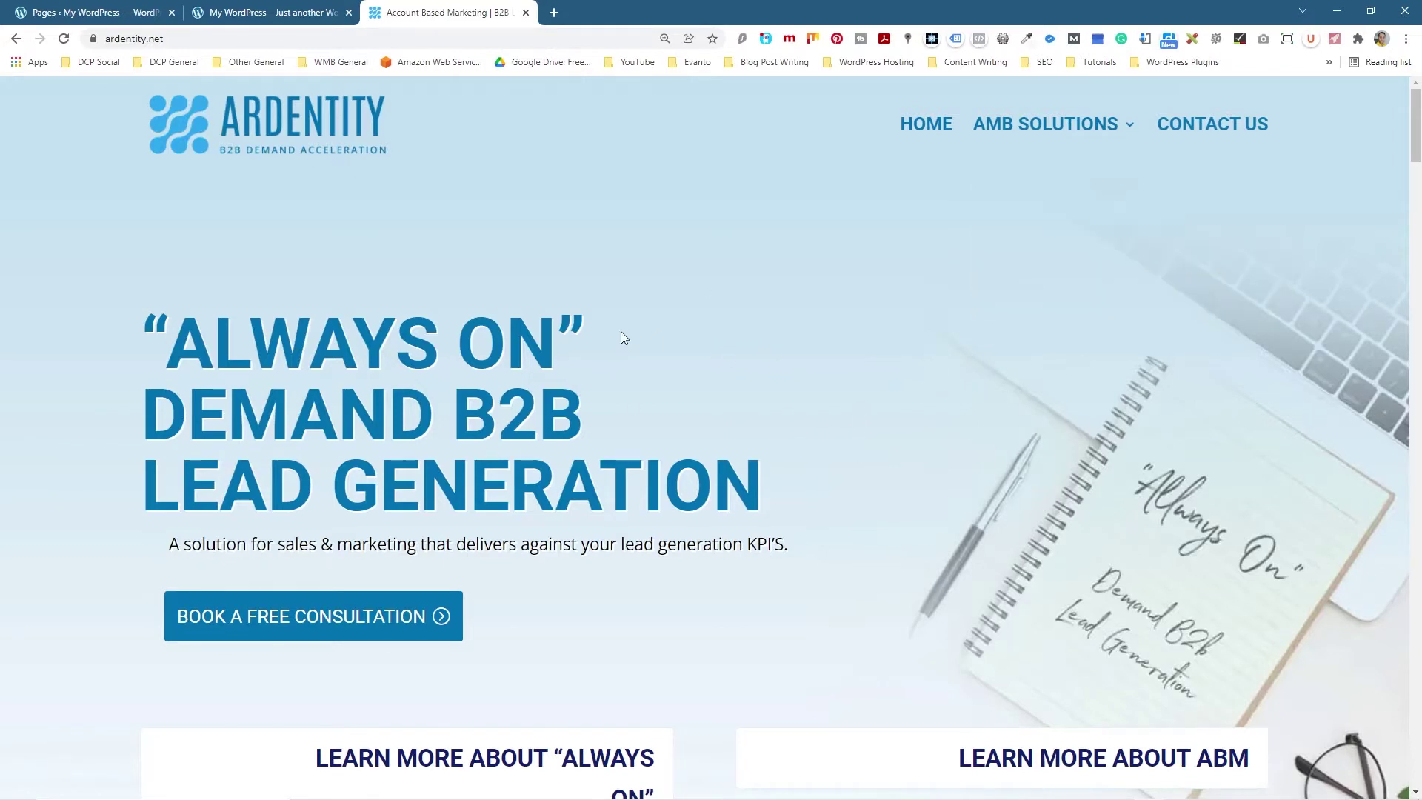
{"action": "left_click", "coordinate": [527, 14]}
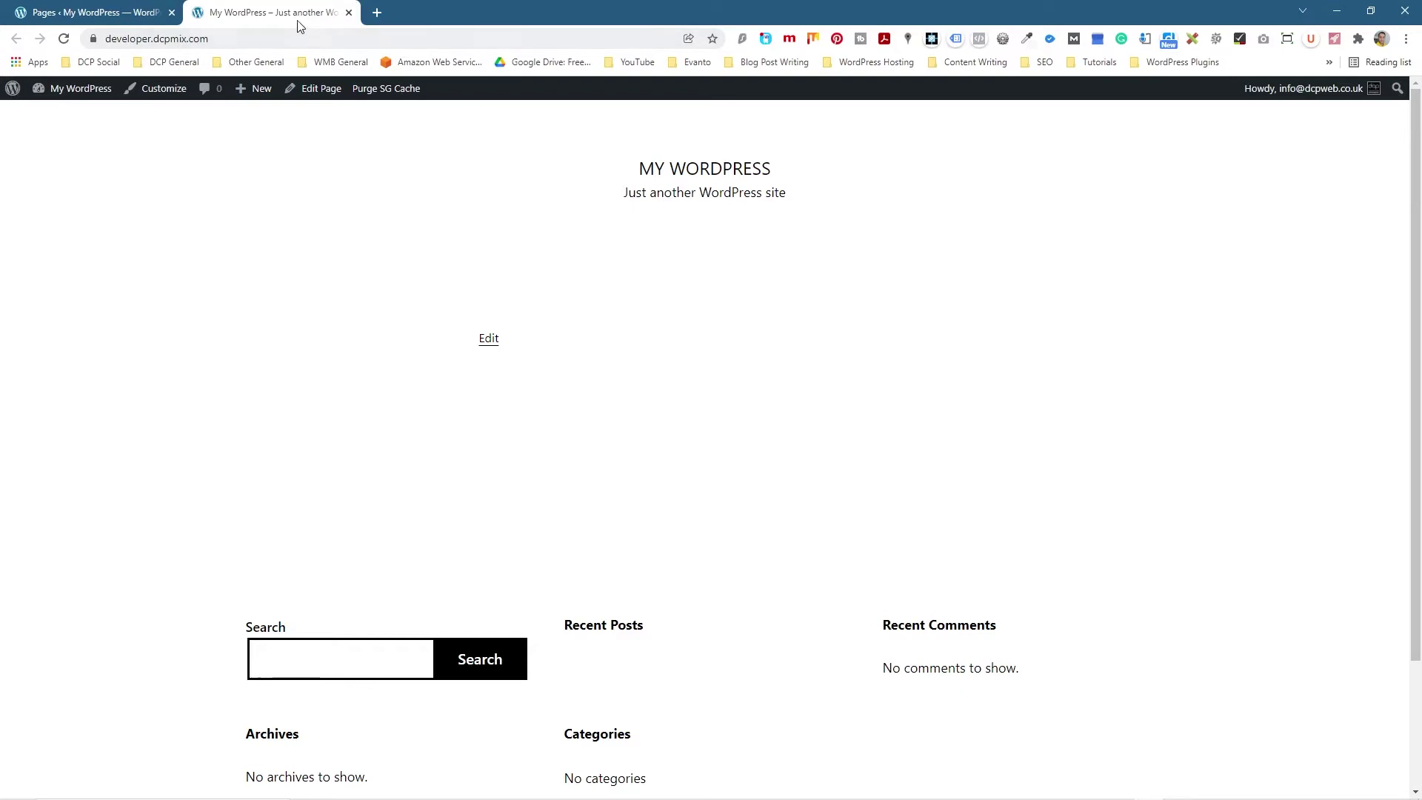
Step: Place the site's front-end tab ahead of the Pages admin tab and look over the home page
{"action": "left_click_drag", "start_coordinate": [293, 13], "coordinate": [159, 13]}
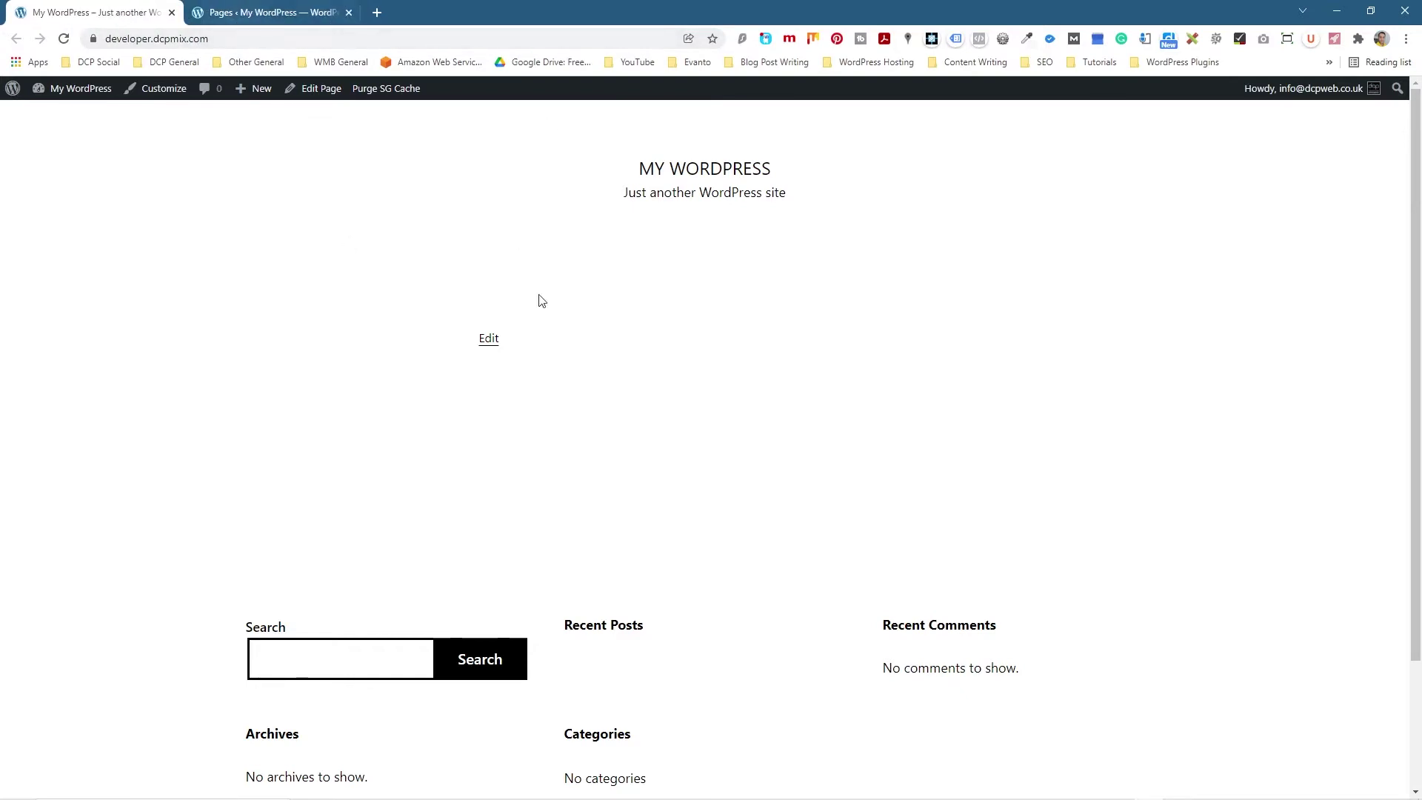
{"action": "scroll", "coordinate": [454, 374], "scroll_direction": "down", "scroll_amount": 1}
{"action": "scroll", "coordinate": [460, 375], "scroll_direction": "up", "scroll_amount": 1}
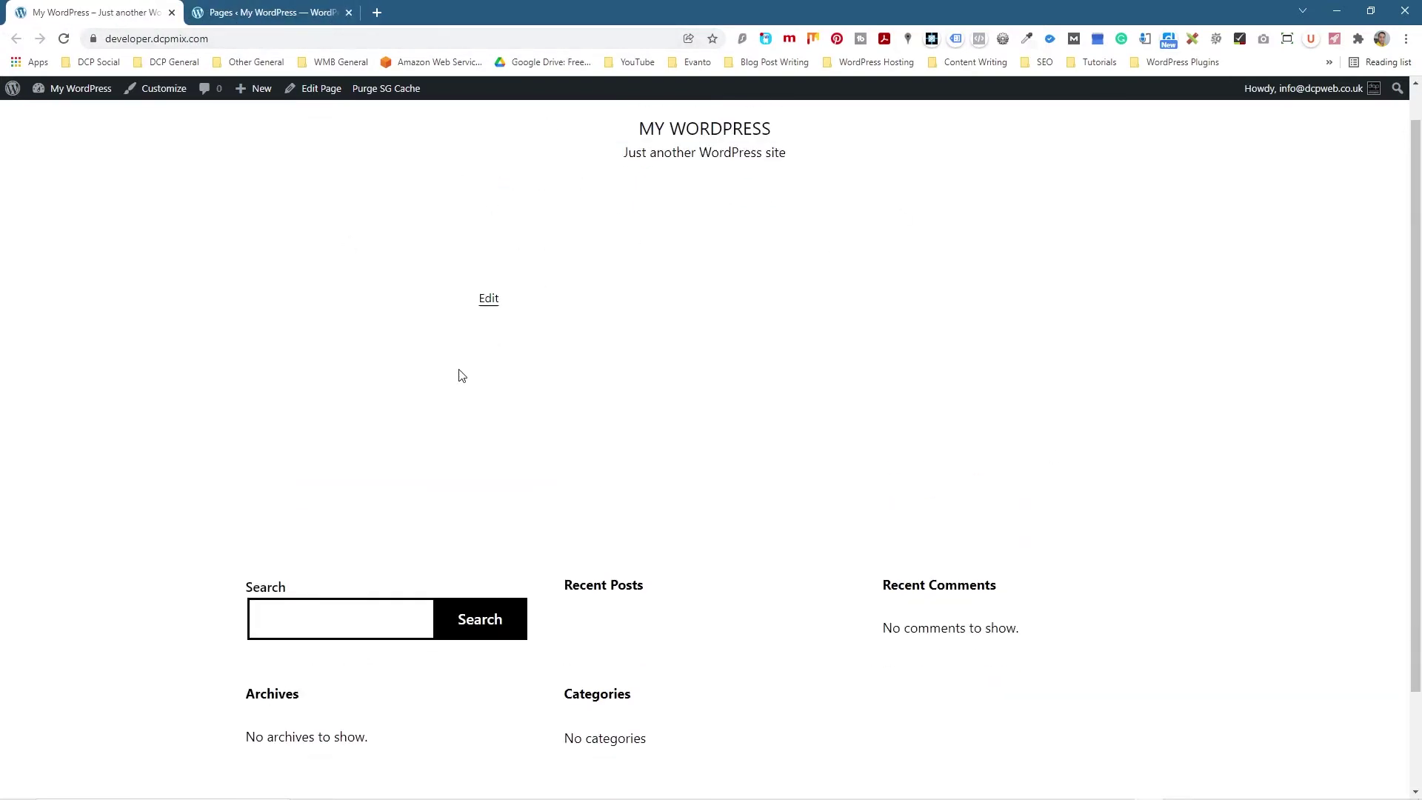
Step: Open the installed themes list in the WordPress admin to check which theme is active
{"action": "left_click", "coordinate": [252, 13]}
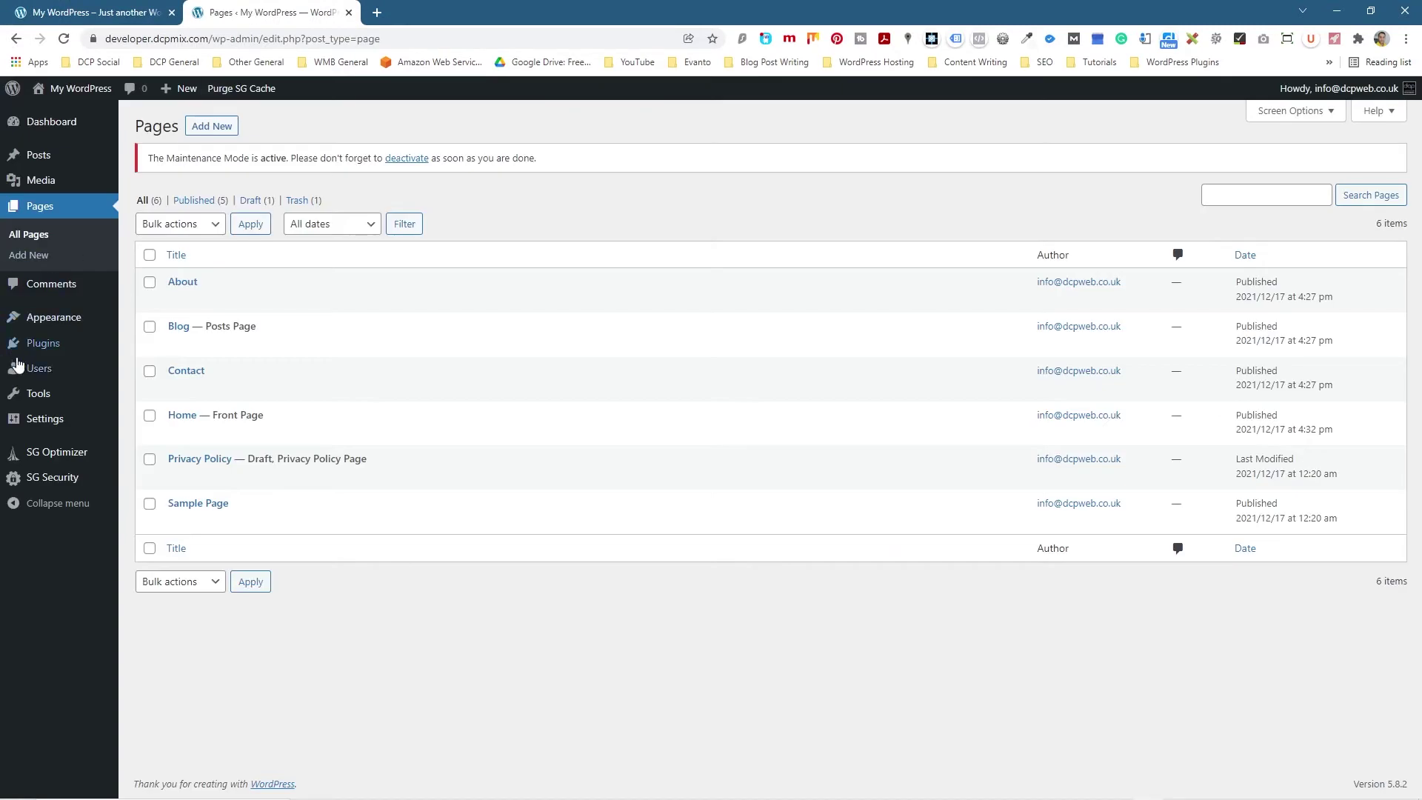
{"action": "mouse_move", "coordinate": [48, 322]}
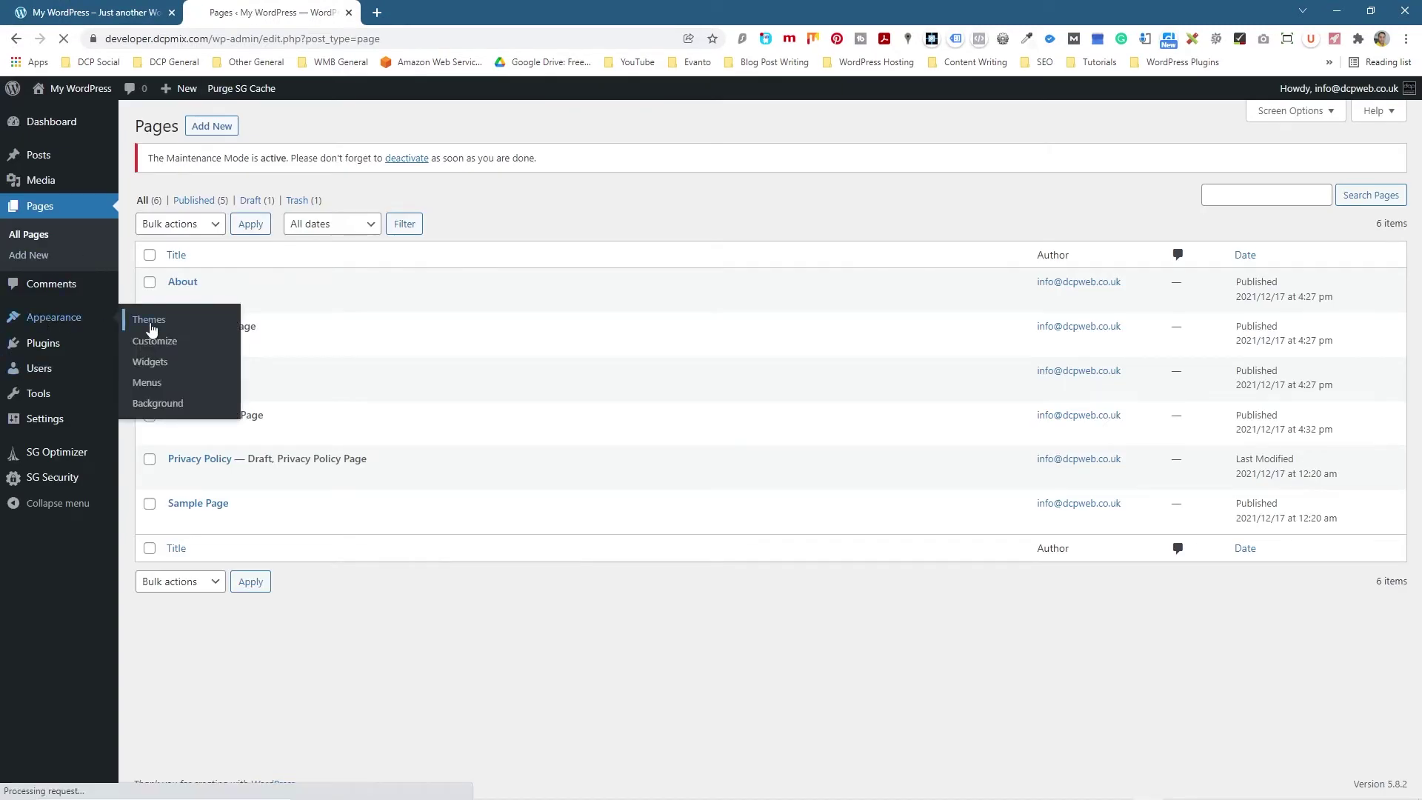
{"action": "left_click", "coordinate": [148, 320]}
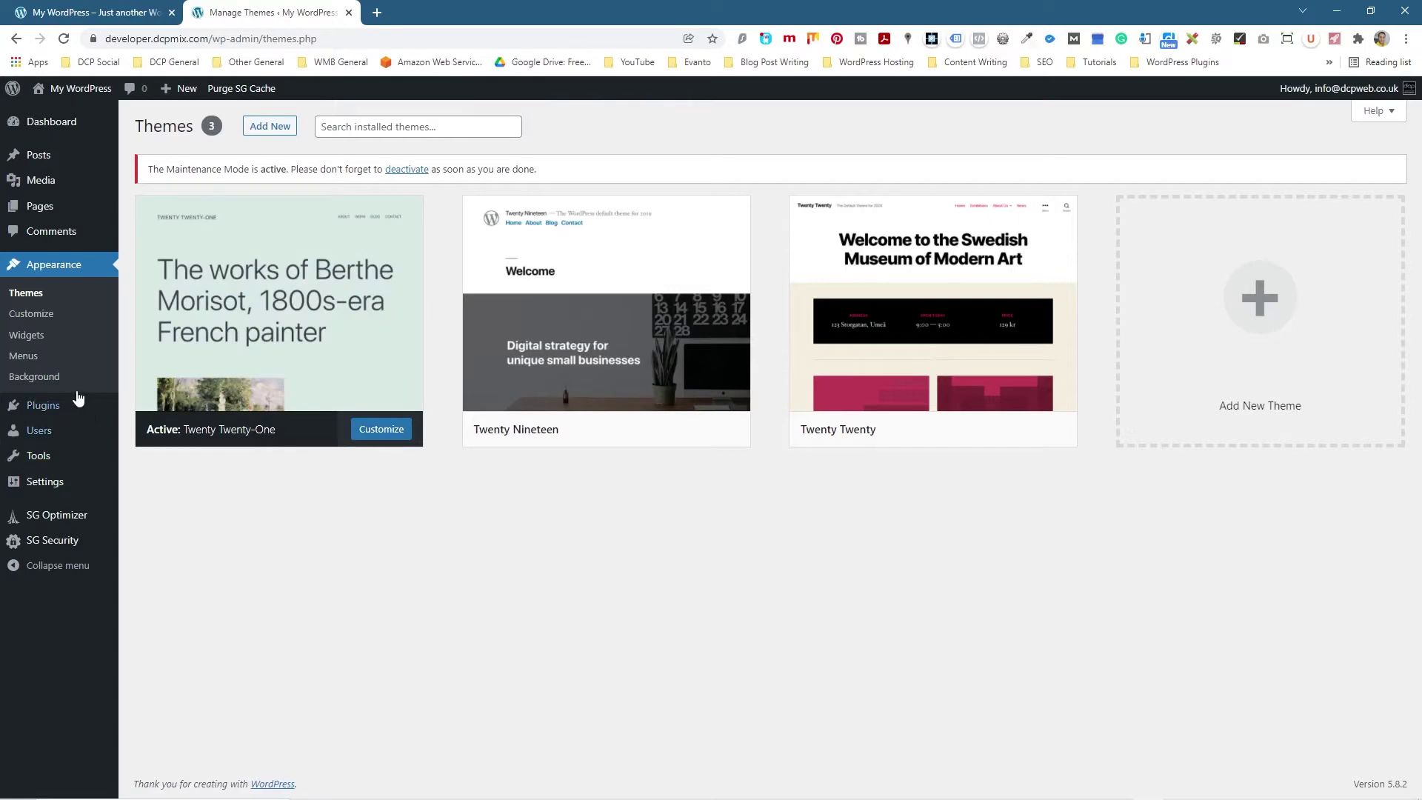
Step: Try another site background color in the theme customizer, restore it to white, publish, and leave the customizer
{"action": "left_click", "coordinate": [33, 316]}
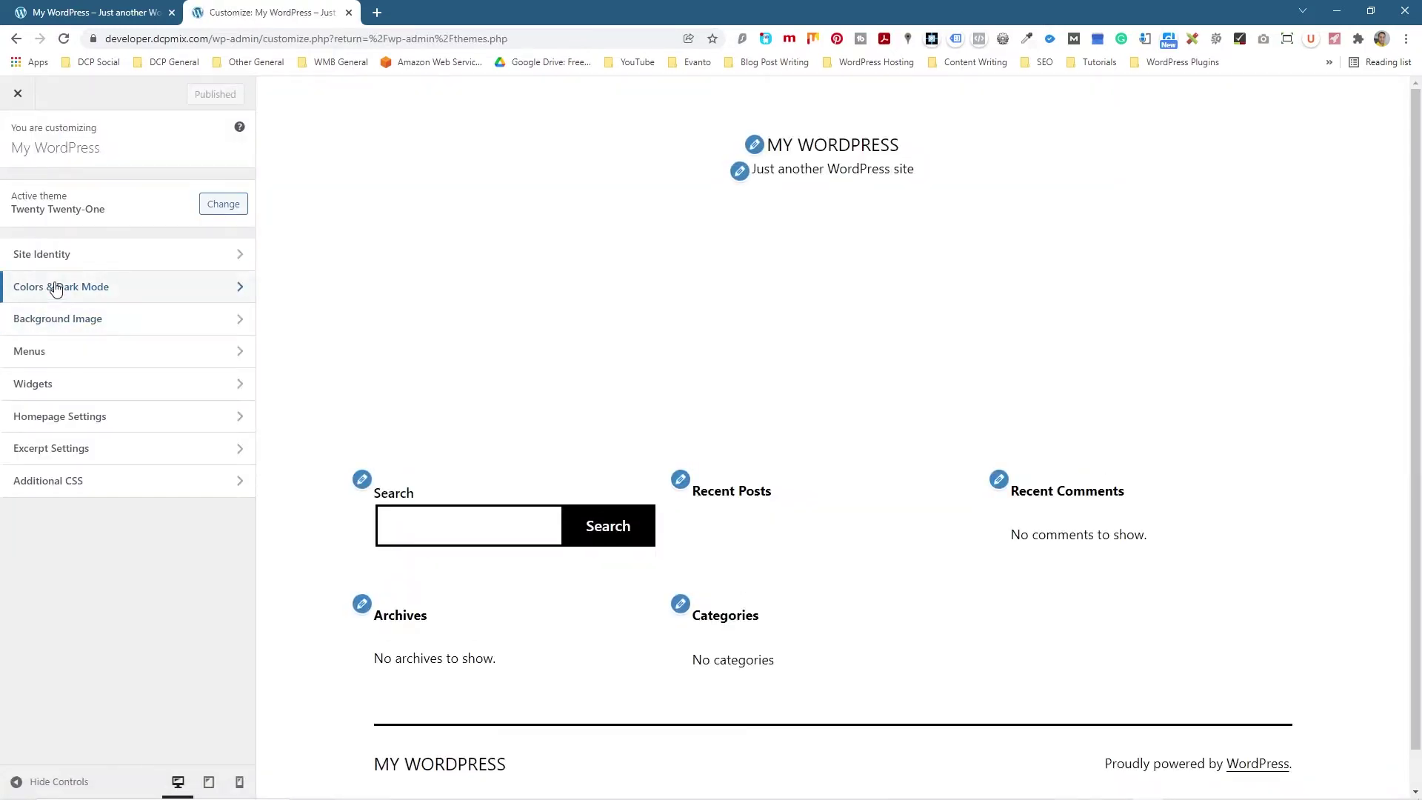
{"action": "left_click", "coordinate": [54, 286]}
{"action": "left_click", "coordinate": [22, 210]}
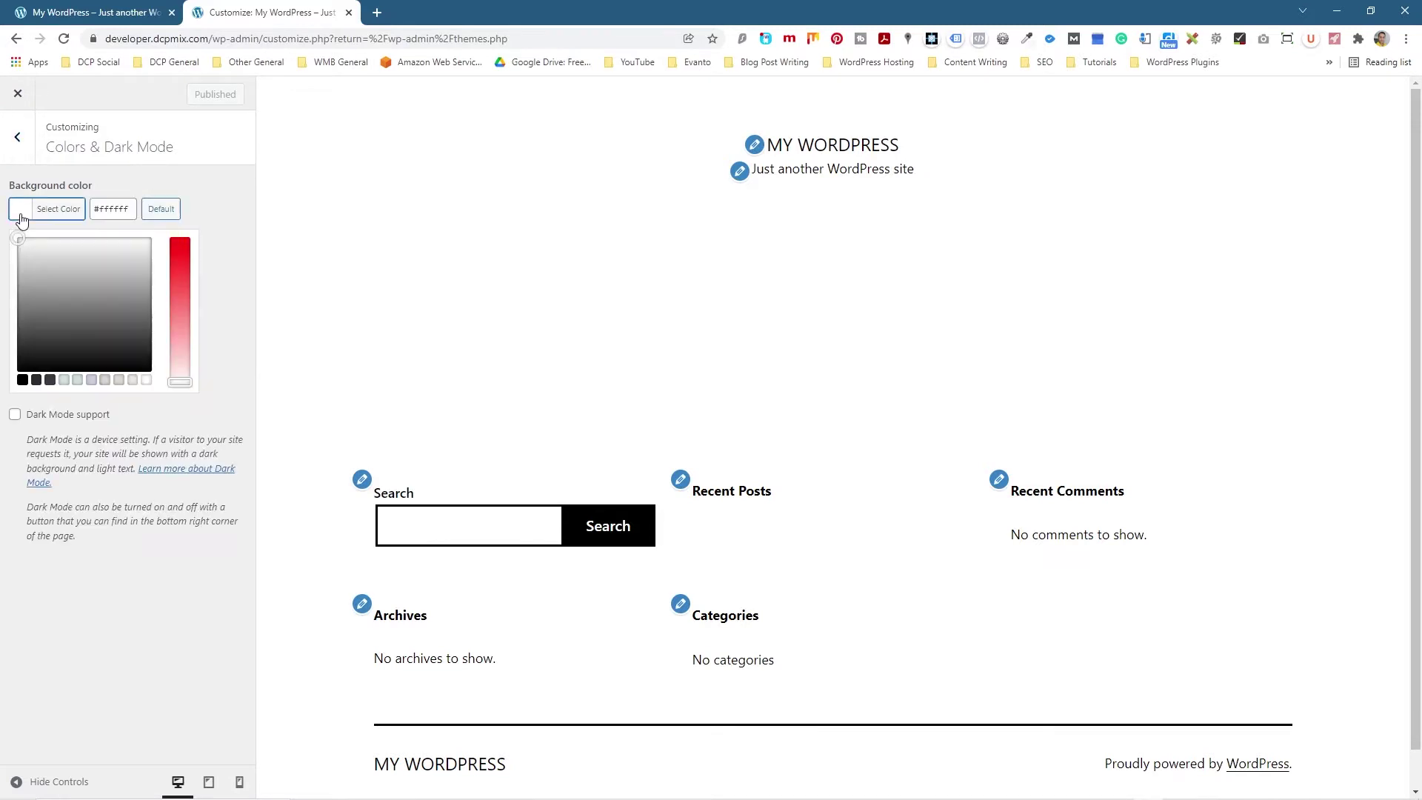
{"action": "left_click_drag", "start_coordinate": [119, 311], "coordinate": [143, 279]}
{"action": "left_click", "coordinate": [161, 208]}
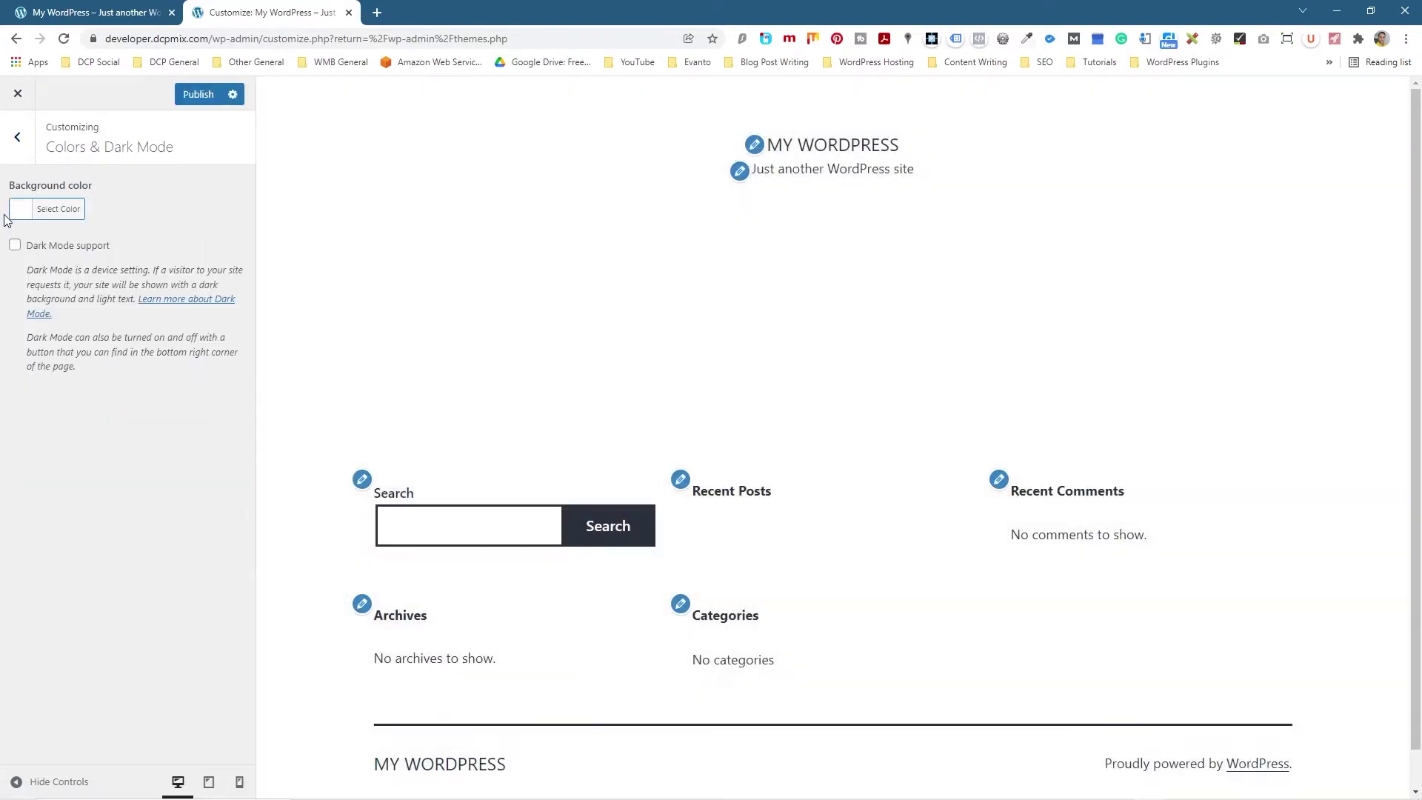
{"action": "left_click", "coordinate": [198, 95]}
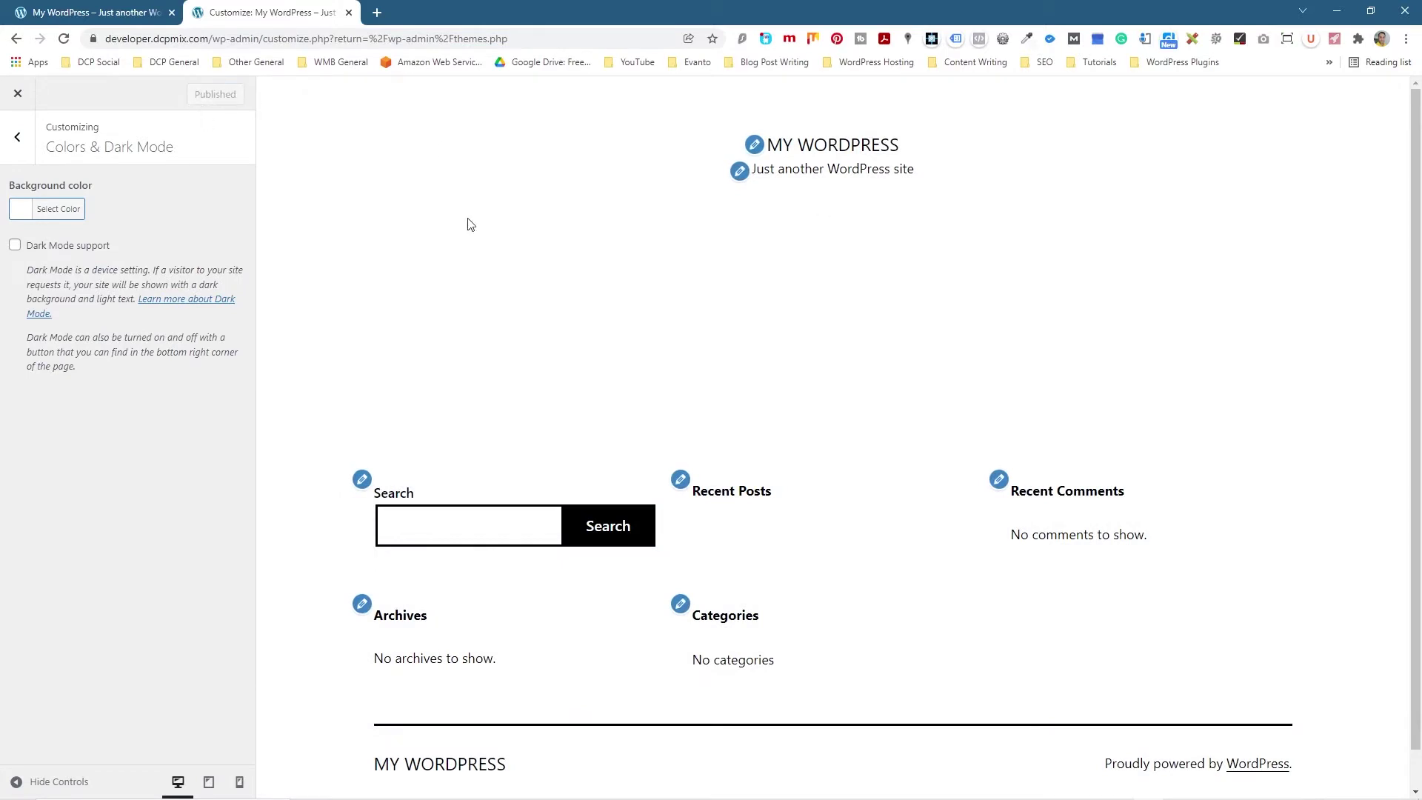
{"action": "left_click", "coordinate": [17, 94]}
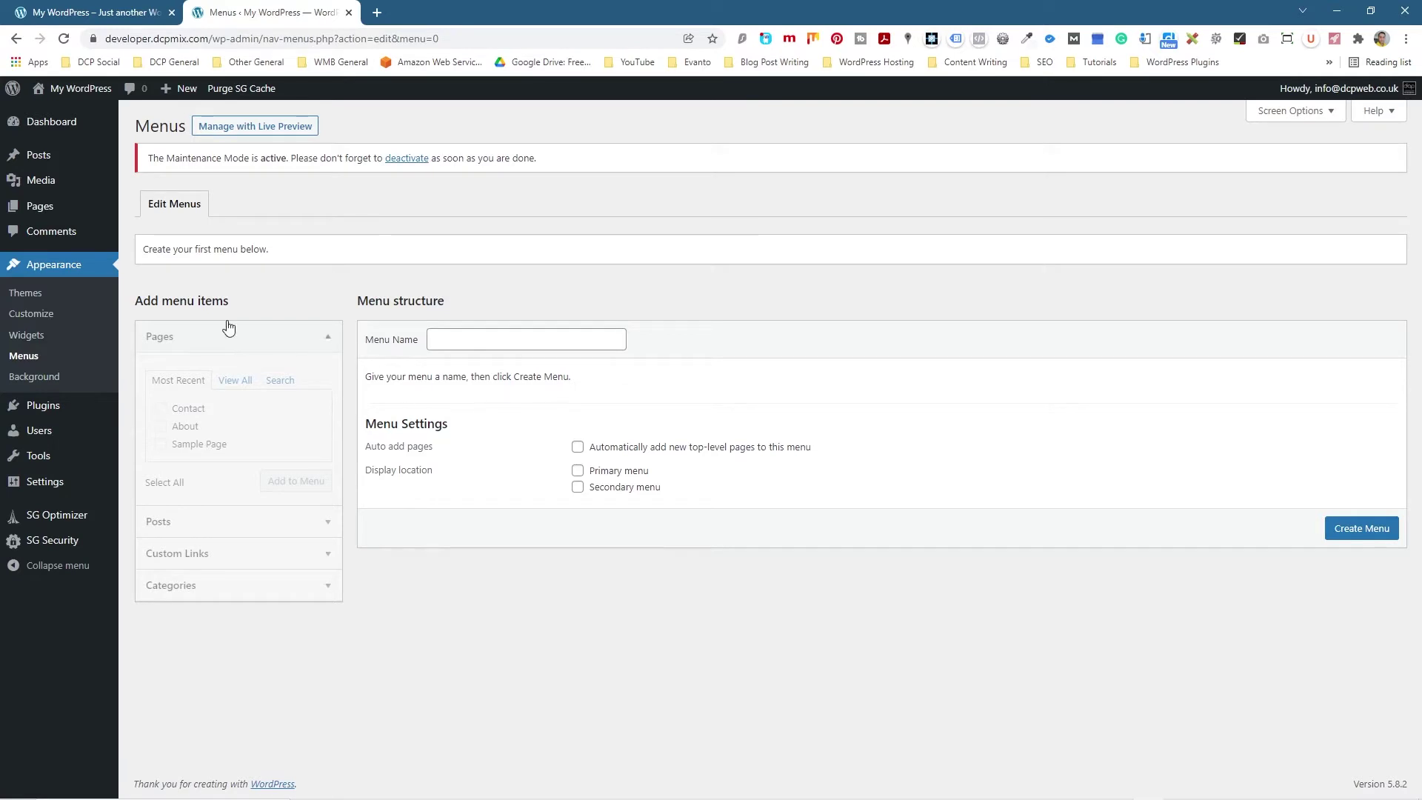
Step: Create a new page titled "Services", publish it, and return to the page list
{"action": "mouse_move", "coordinate": [48, 207]}
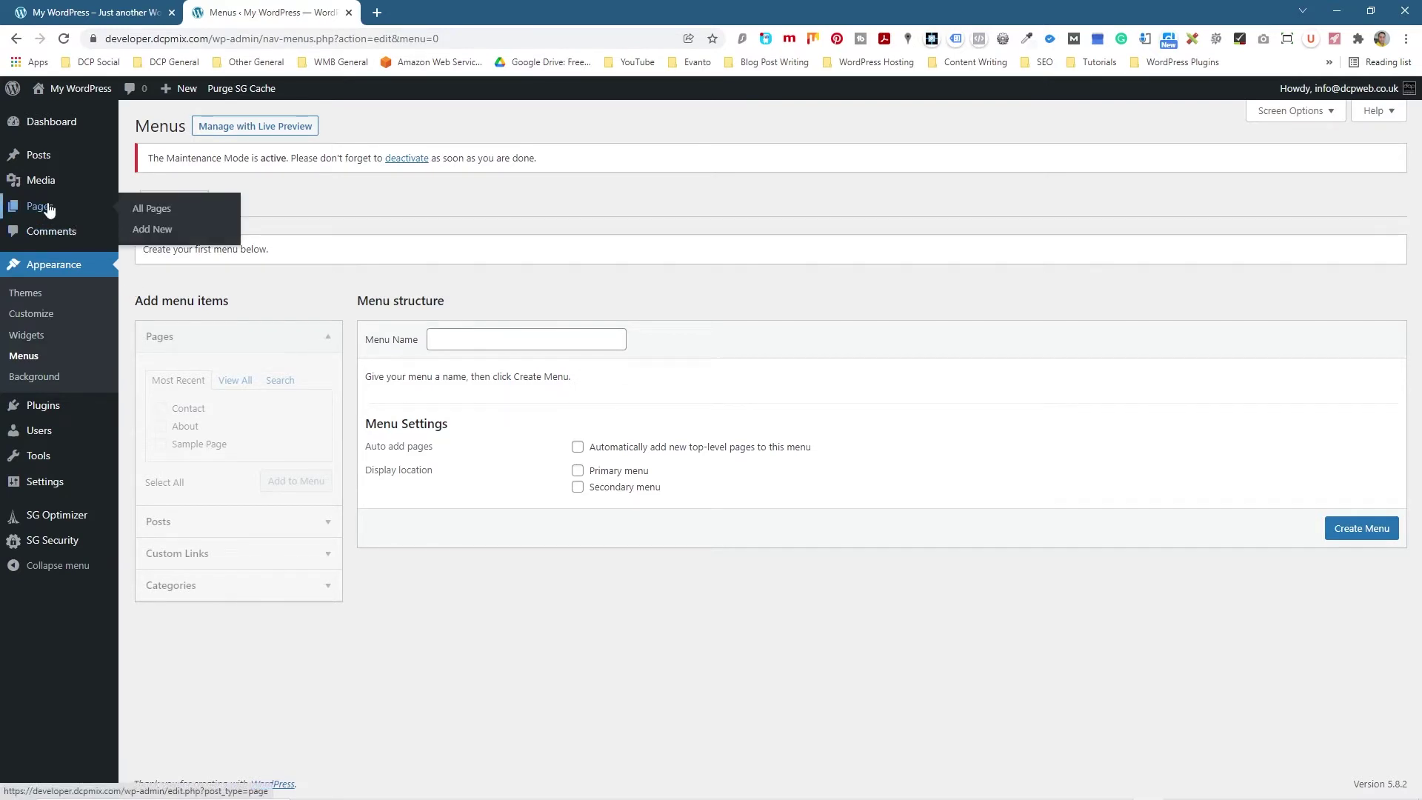
{"action": "left_click", "coordinate": [47, 208]}
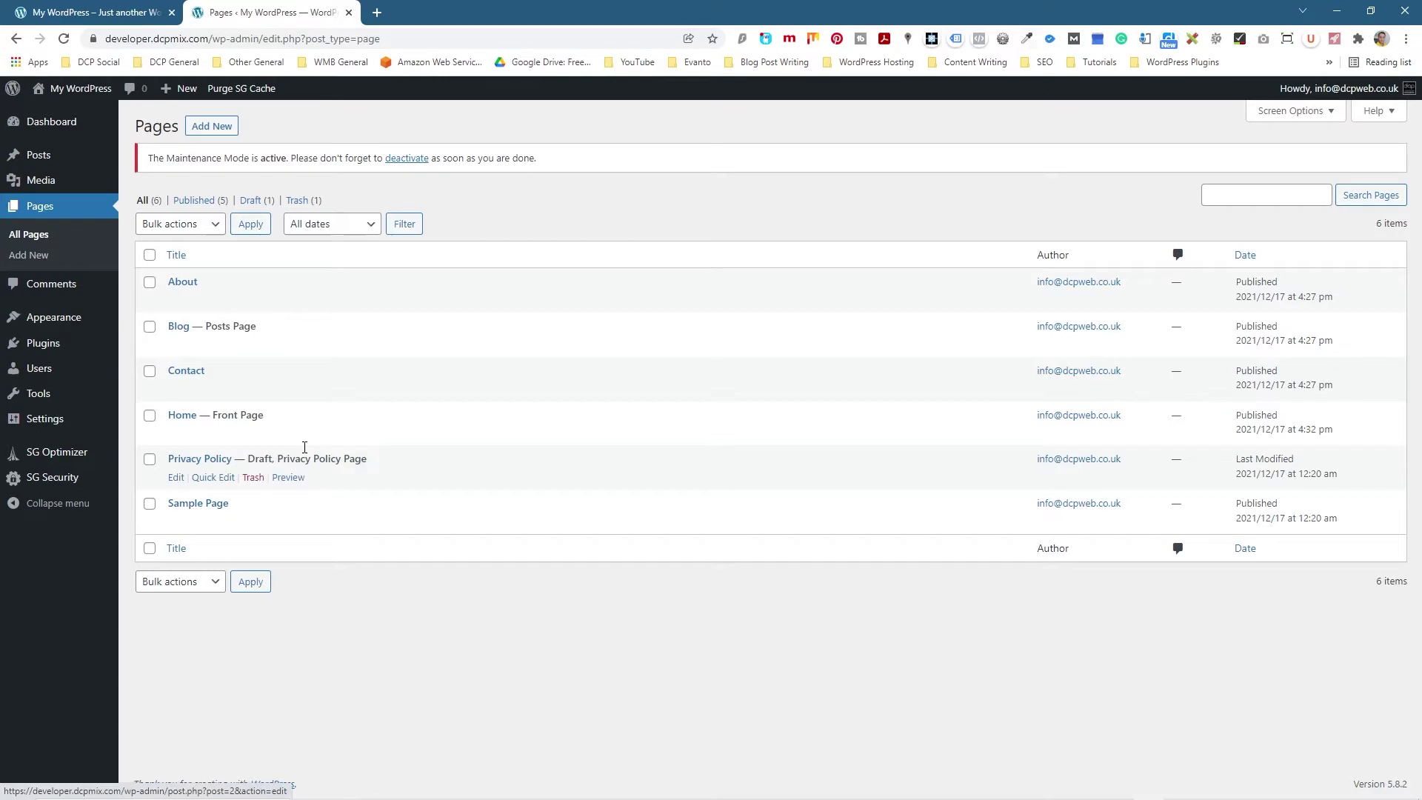
{"action": "left_click", "coordinate": [217, 127]}
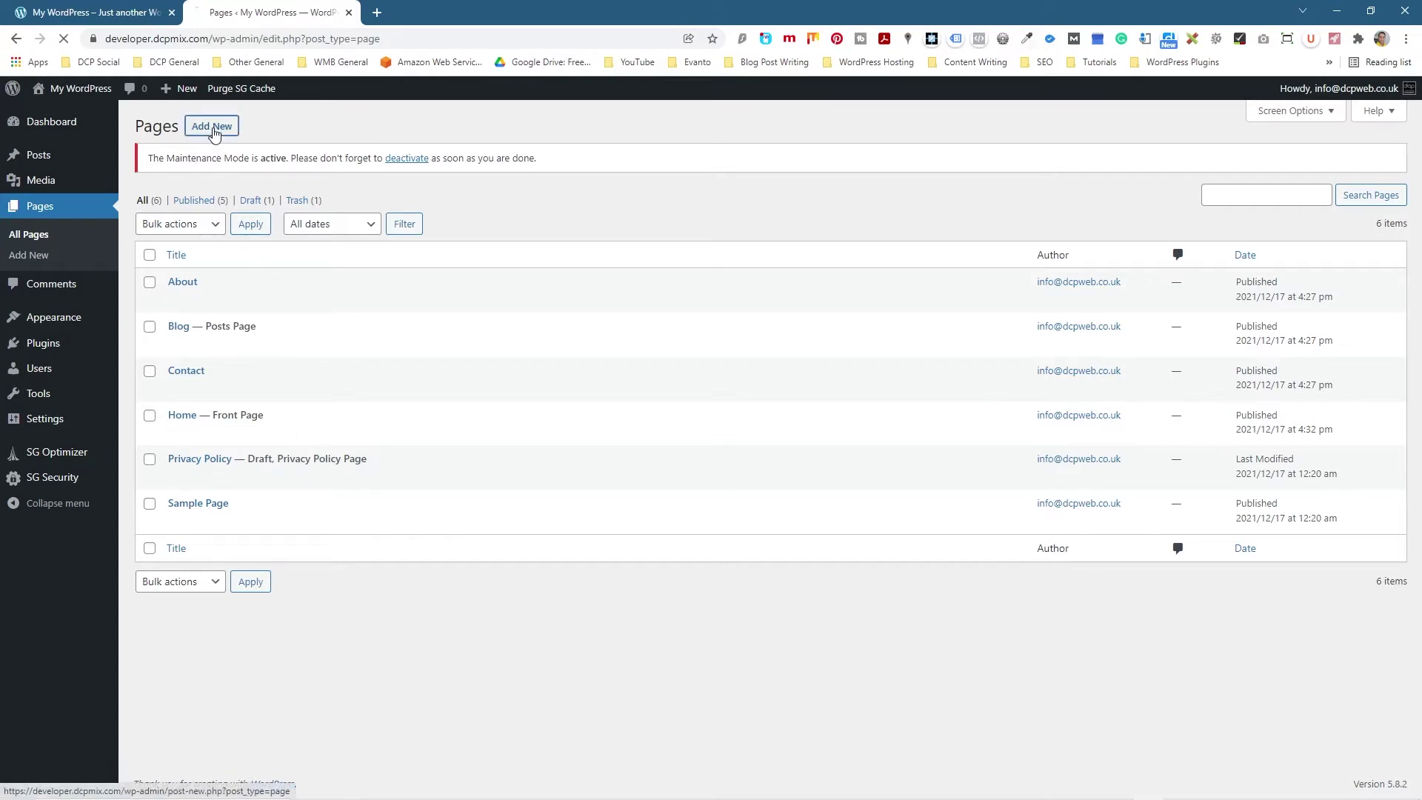
{"action": "type", "text": "Services"}
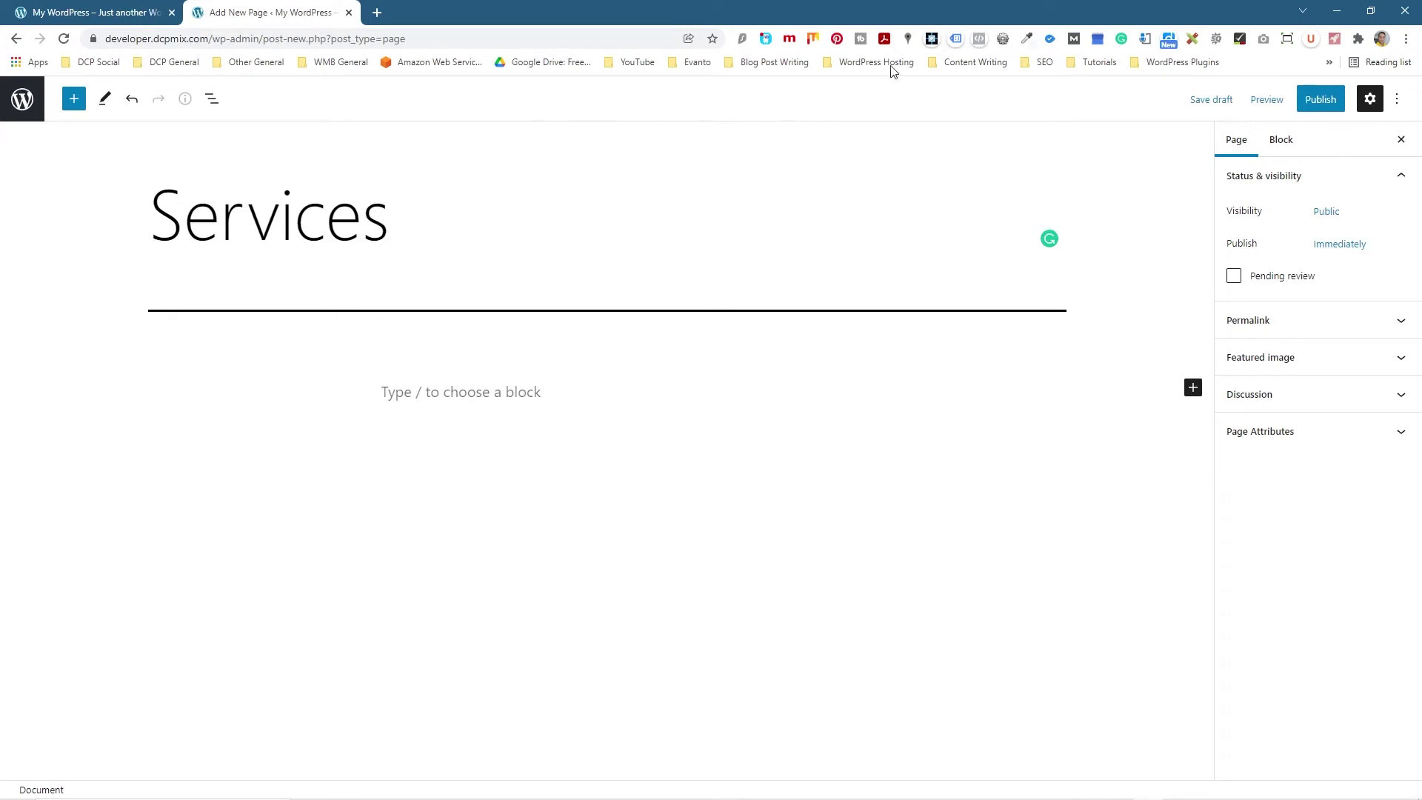
{"action": "left_click", "coordinate": [1318, 105]}
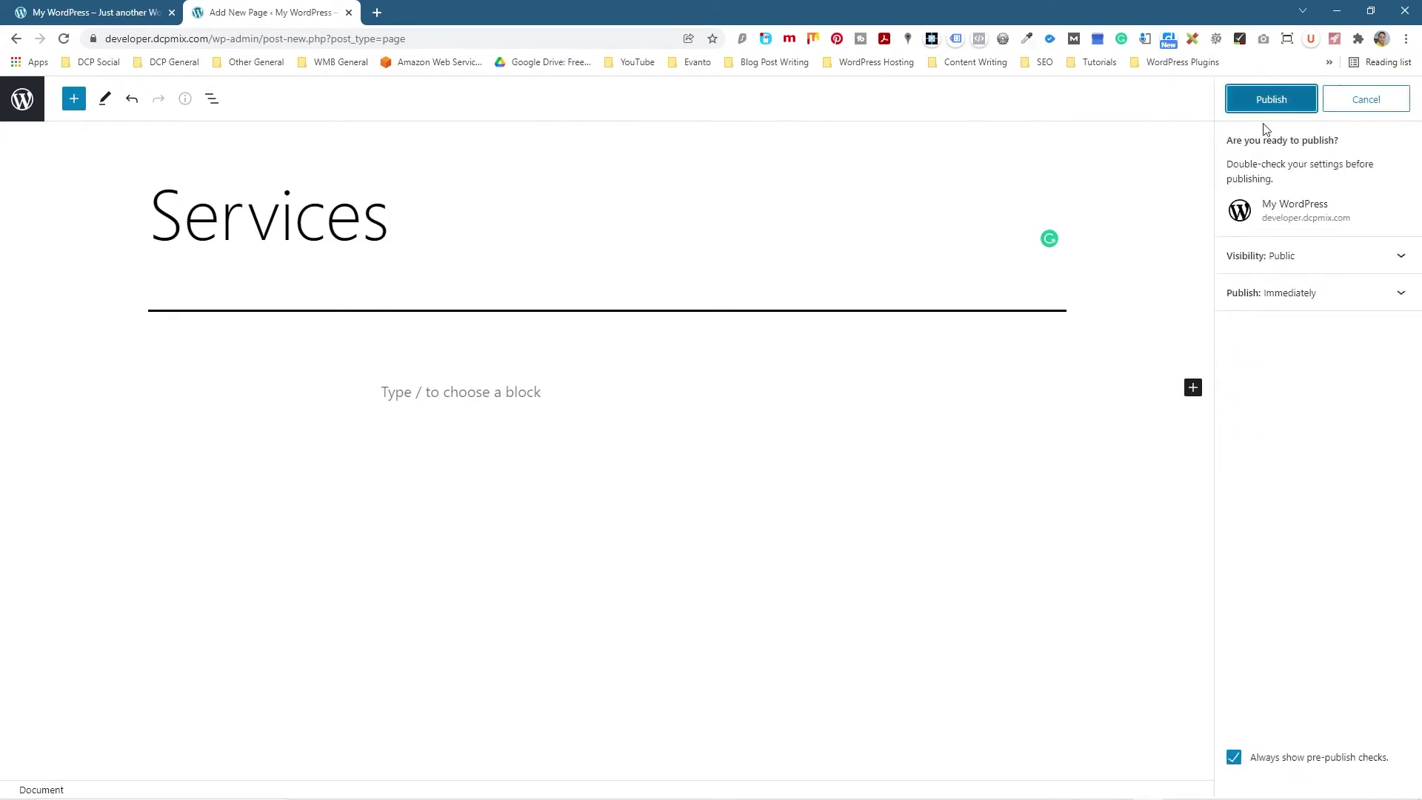
{"action": "left_click", "coordinate": [1269, 99]}
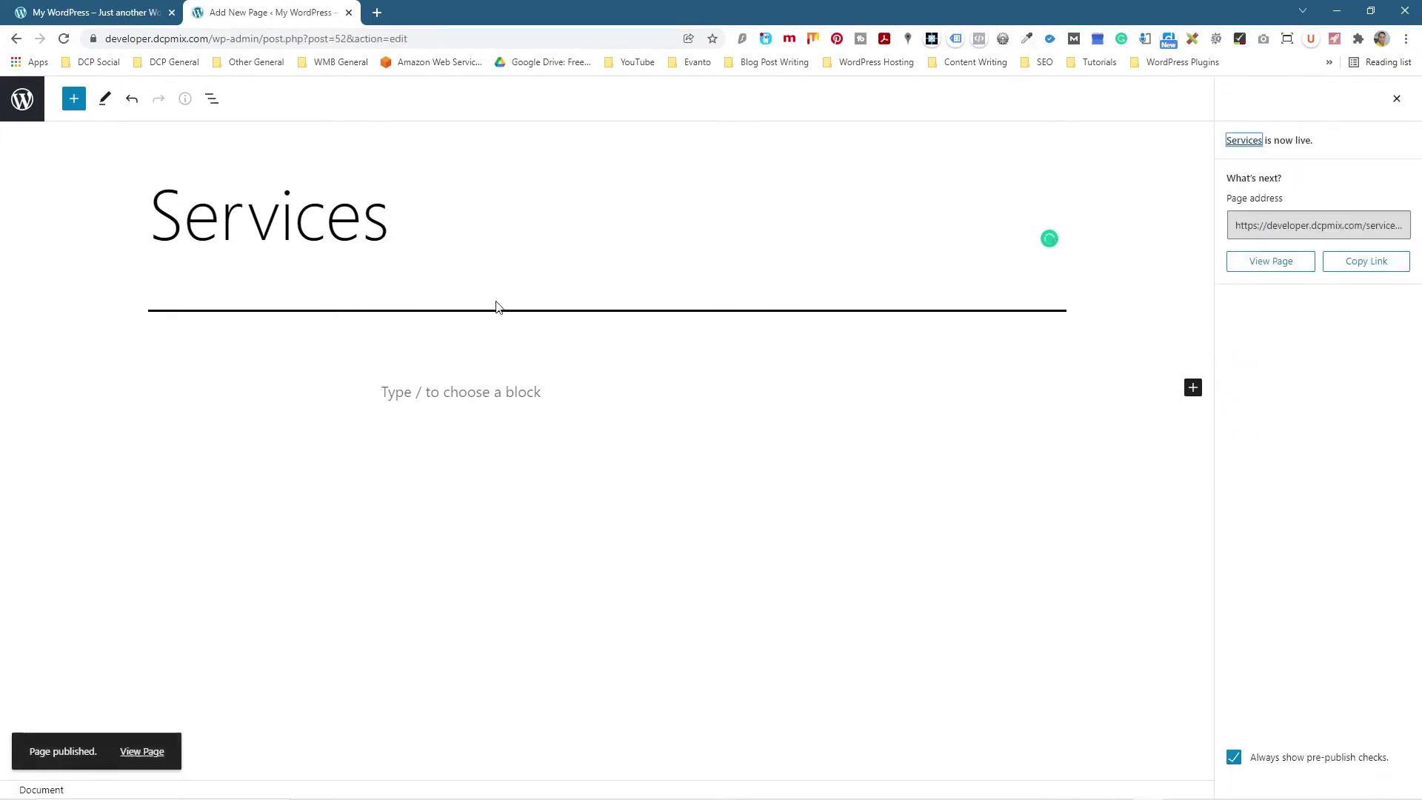
{"action": "left_click", "coordinate": [22, 98]}
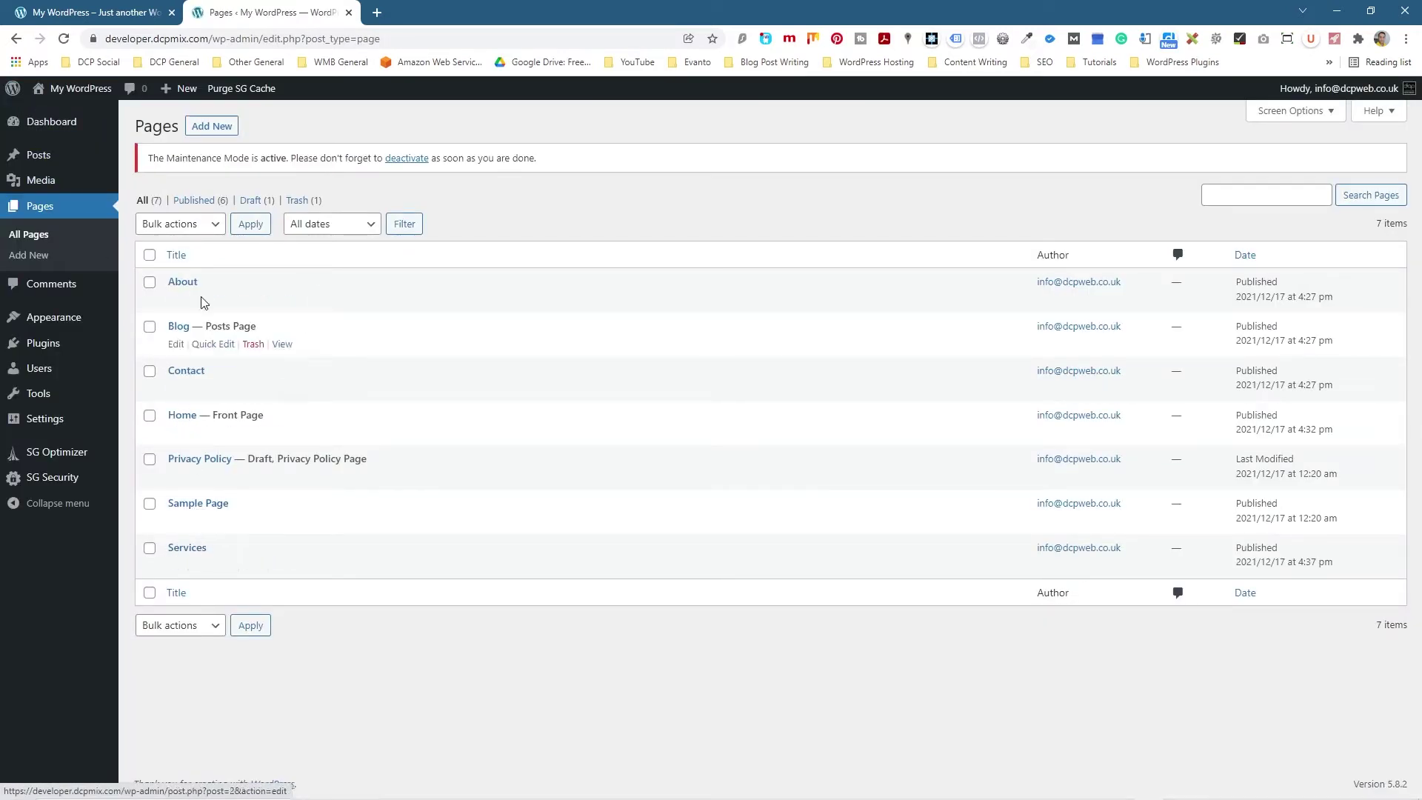
Step: Create a new page titled "Website Design", publish it, and return to the page list
{"action": "left_click", "coordinate": [208, 129]}
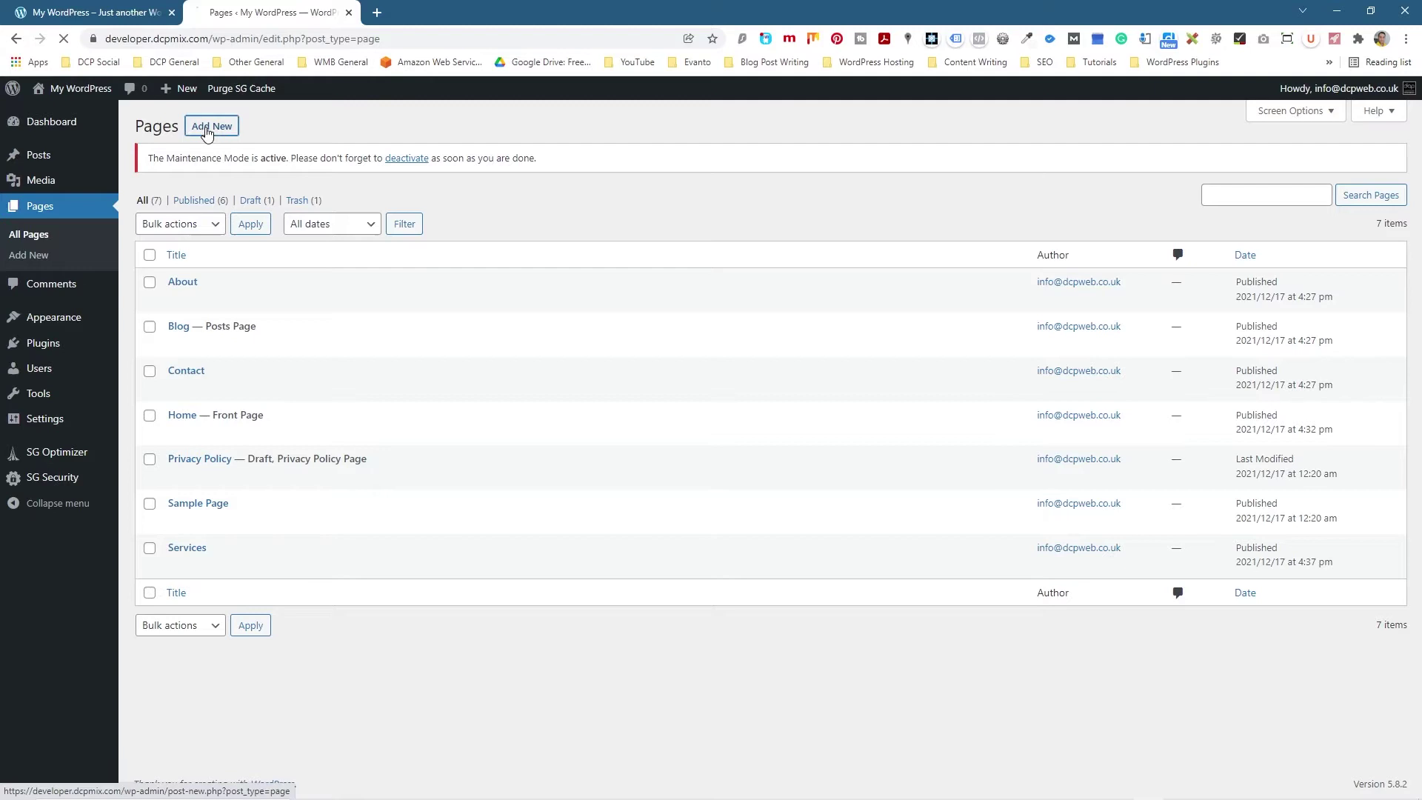
{"action": "type", "text": "Webstie"}
{"action": "key", "text": "BackSpace"}
{"action": "key", "text": "BackSpace"}
{"action": "key", "text": "BackSpace"}
{"action": "key", "text": "BackSpace"}
{"action": "type", "text": "ite Design"}
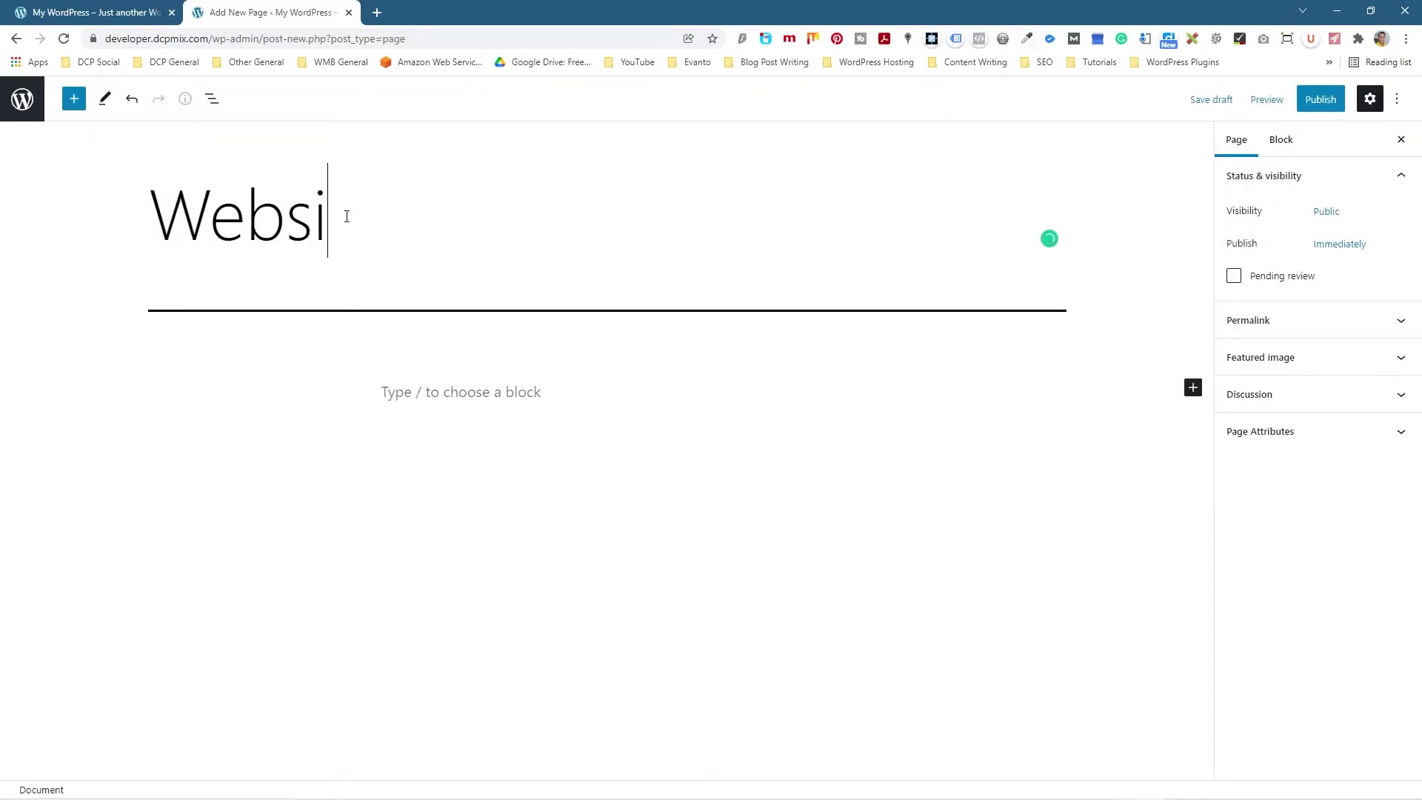
{"action": "left_click", "coordinate": [1317, 102]}
{"action": "left_click", "coordinate": [1269, 98]}
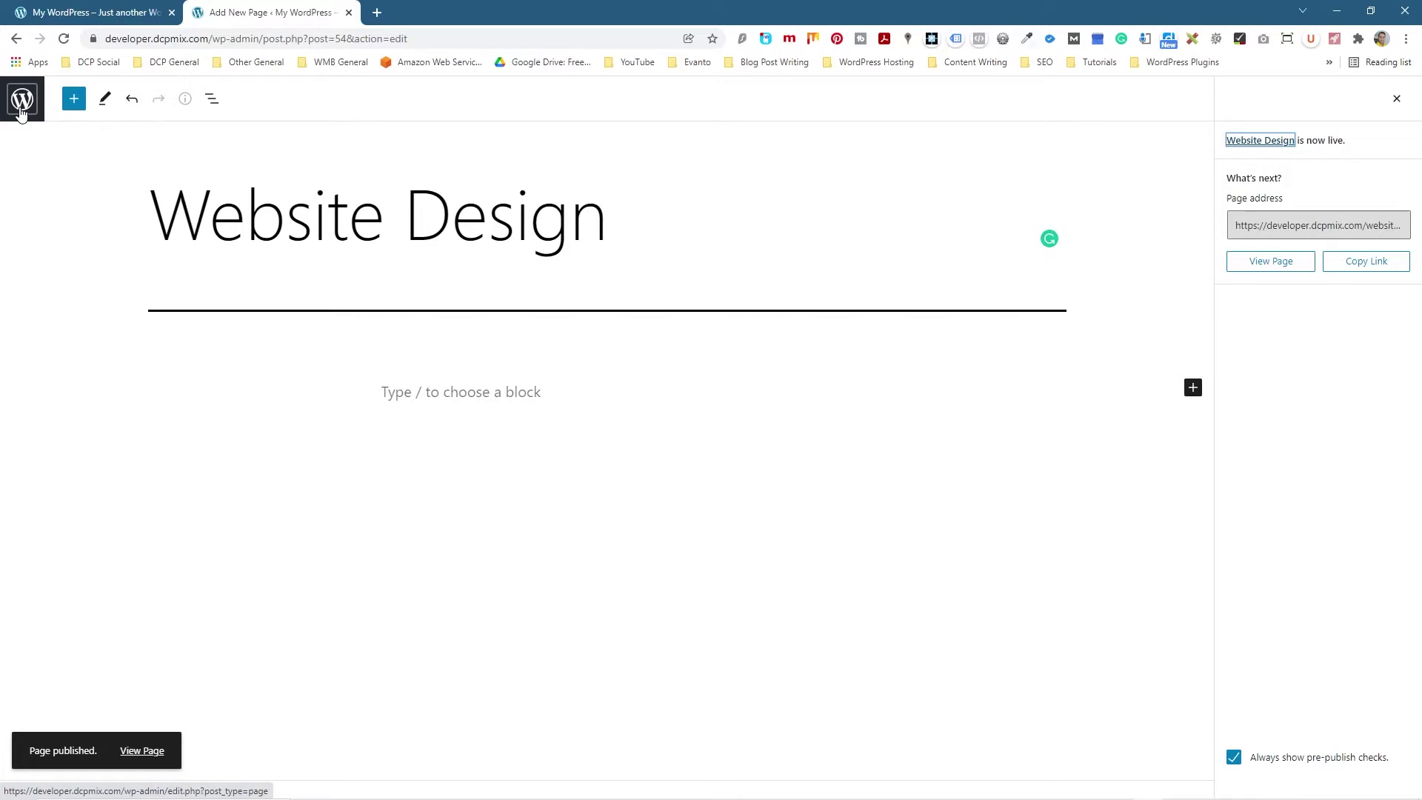
{"action": "left_click", "coordinate": [21, 103]}
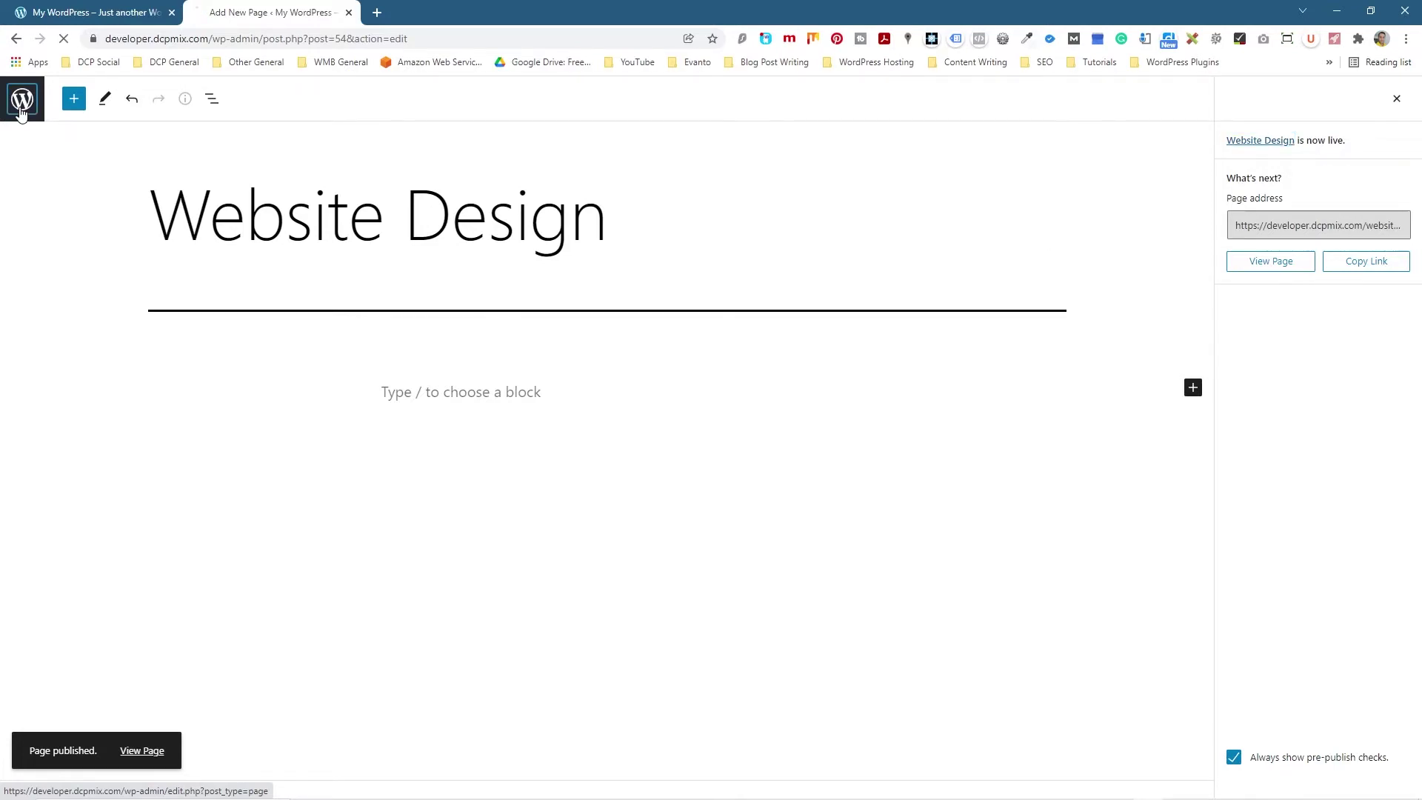
Step: Create a new page titled "Graphic Design", publish it, and return to the page list
{"action": "left_click", "coordinate": [203, 129]}
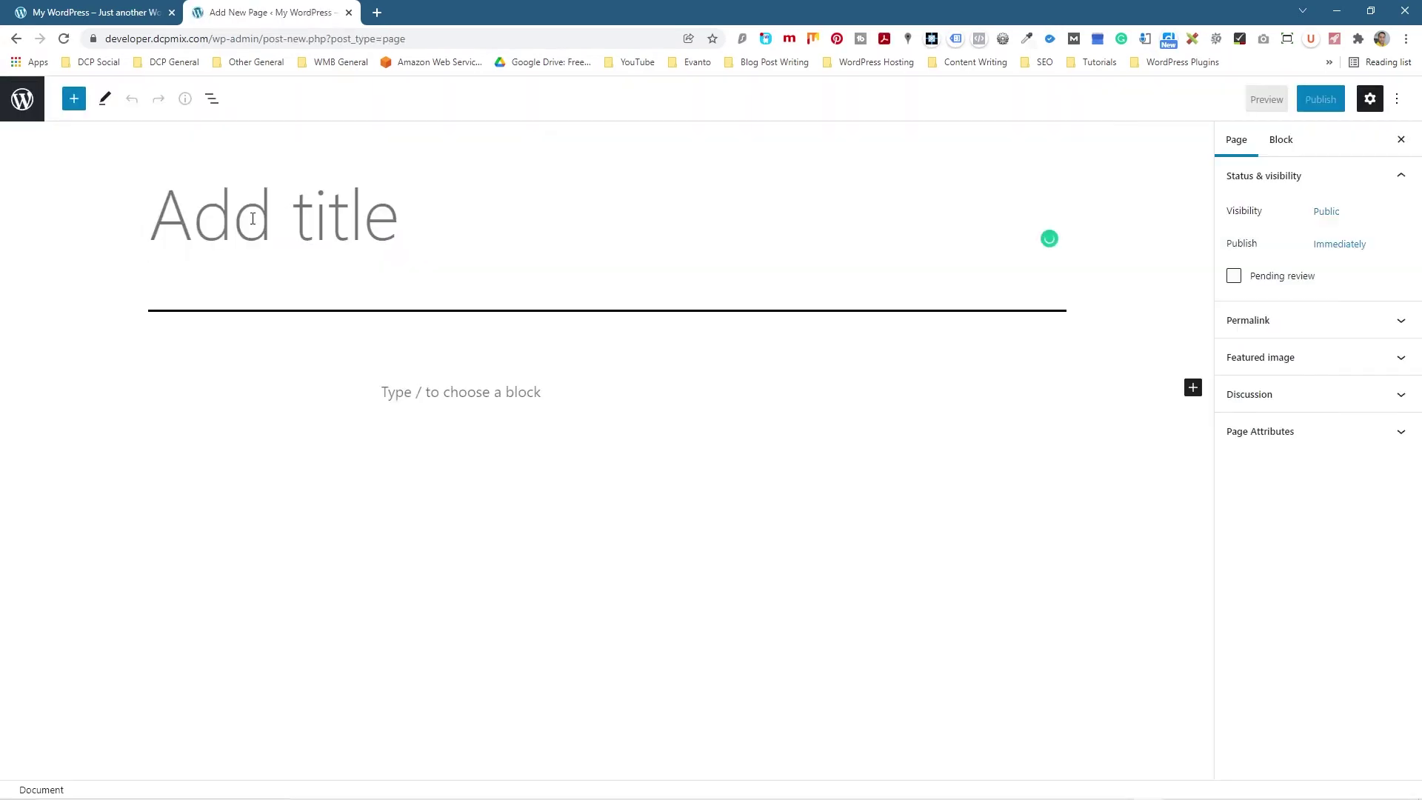
{"action": "type", "text": "Gra"}
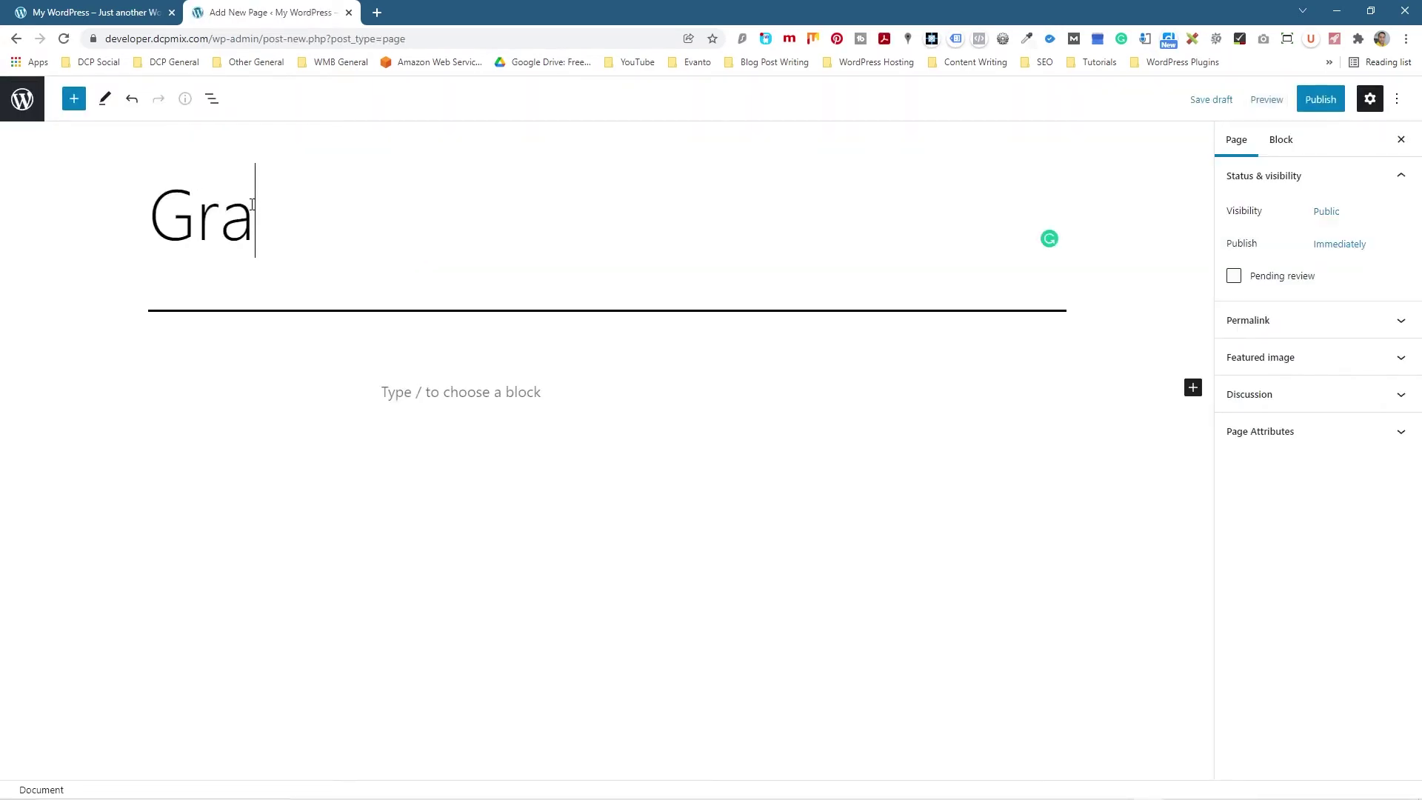
{"action": "type", "text": "phic Design"}
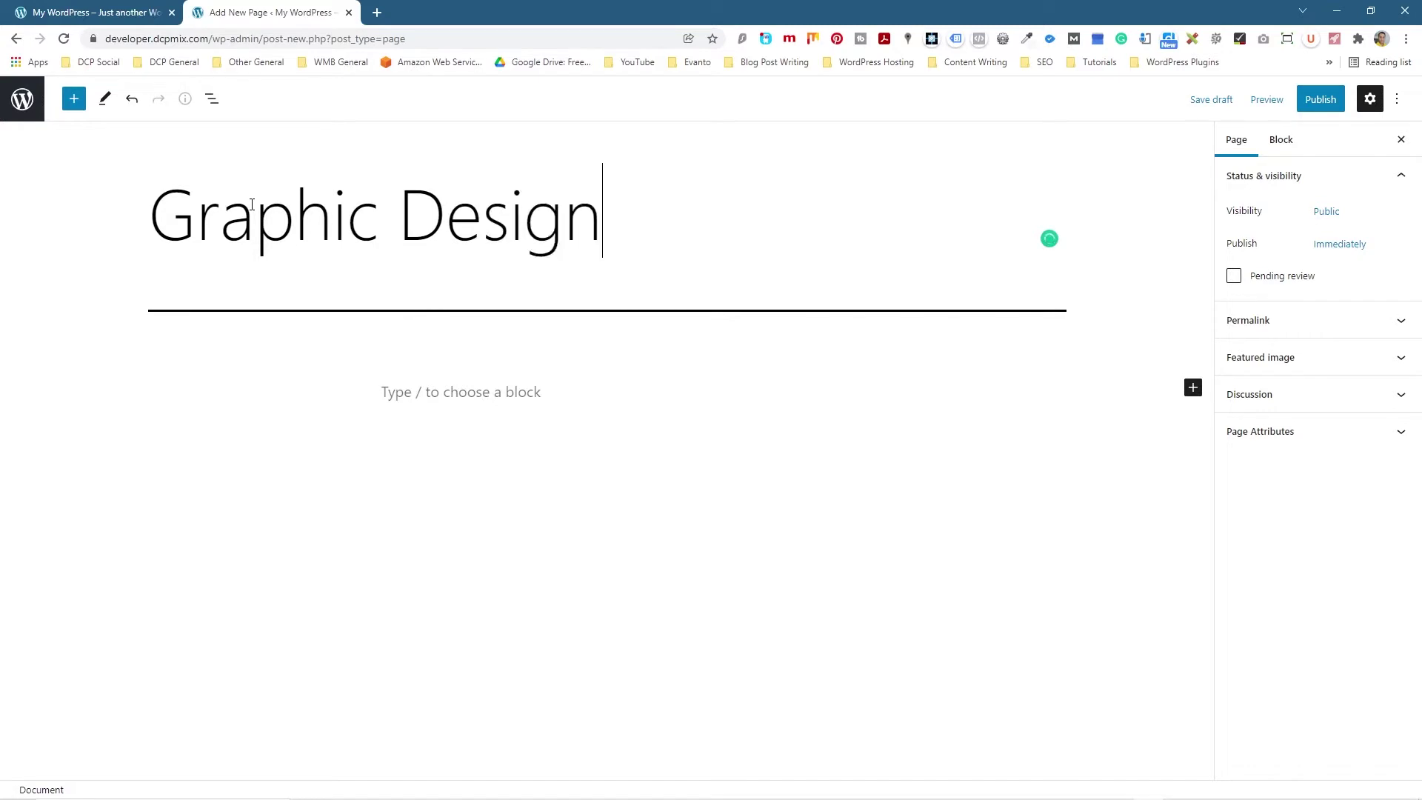
{"action": "left_click", "coordinate": [1320, 99]}
{"action": "left_click", "coordinate": [1307, 104]}
{"action": "left_click", "coordinate": [37, 107]}
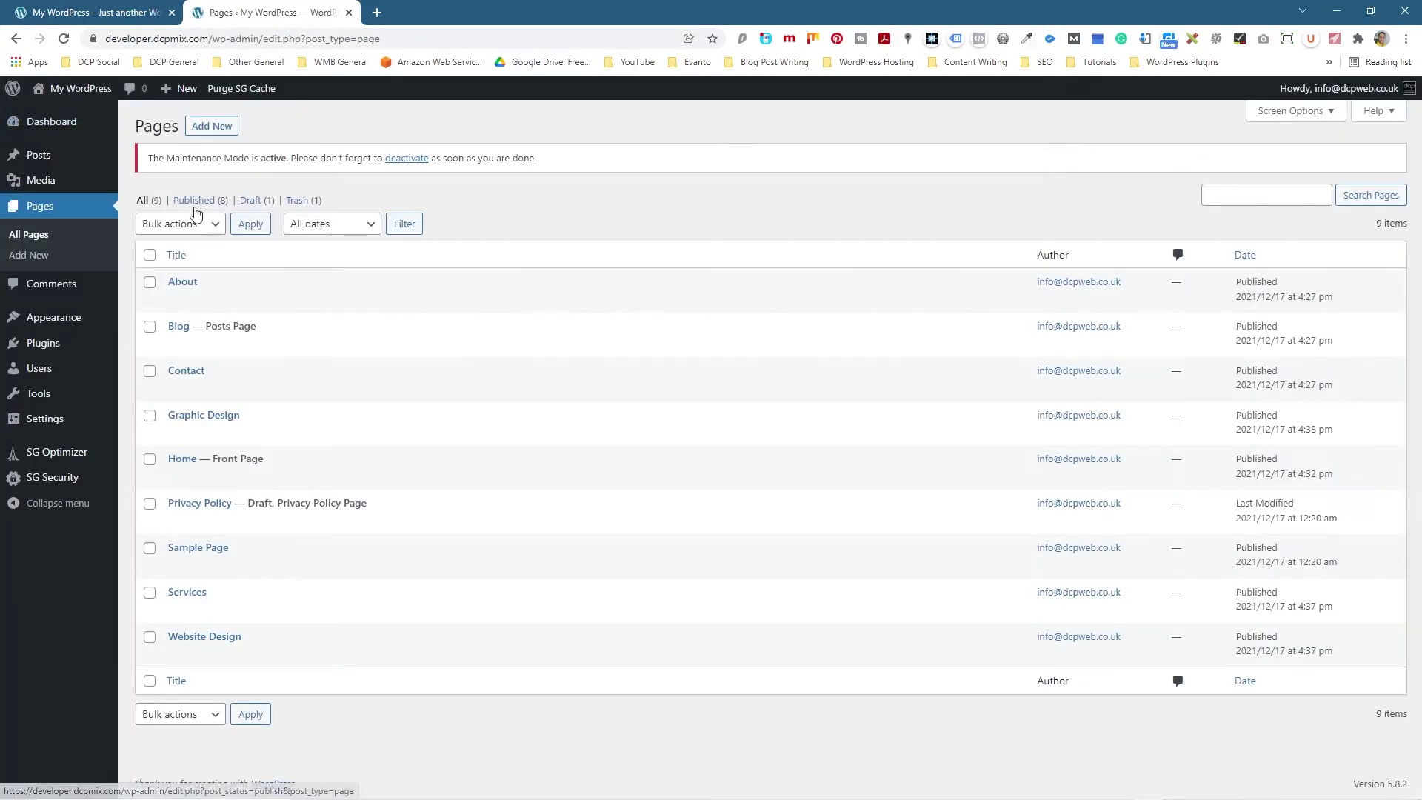
Step: Create and publish a new page titled "Internet Marketing", and go back to the site's front-end home page
{"action": "left_click", "coordinate": [216, 128]}
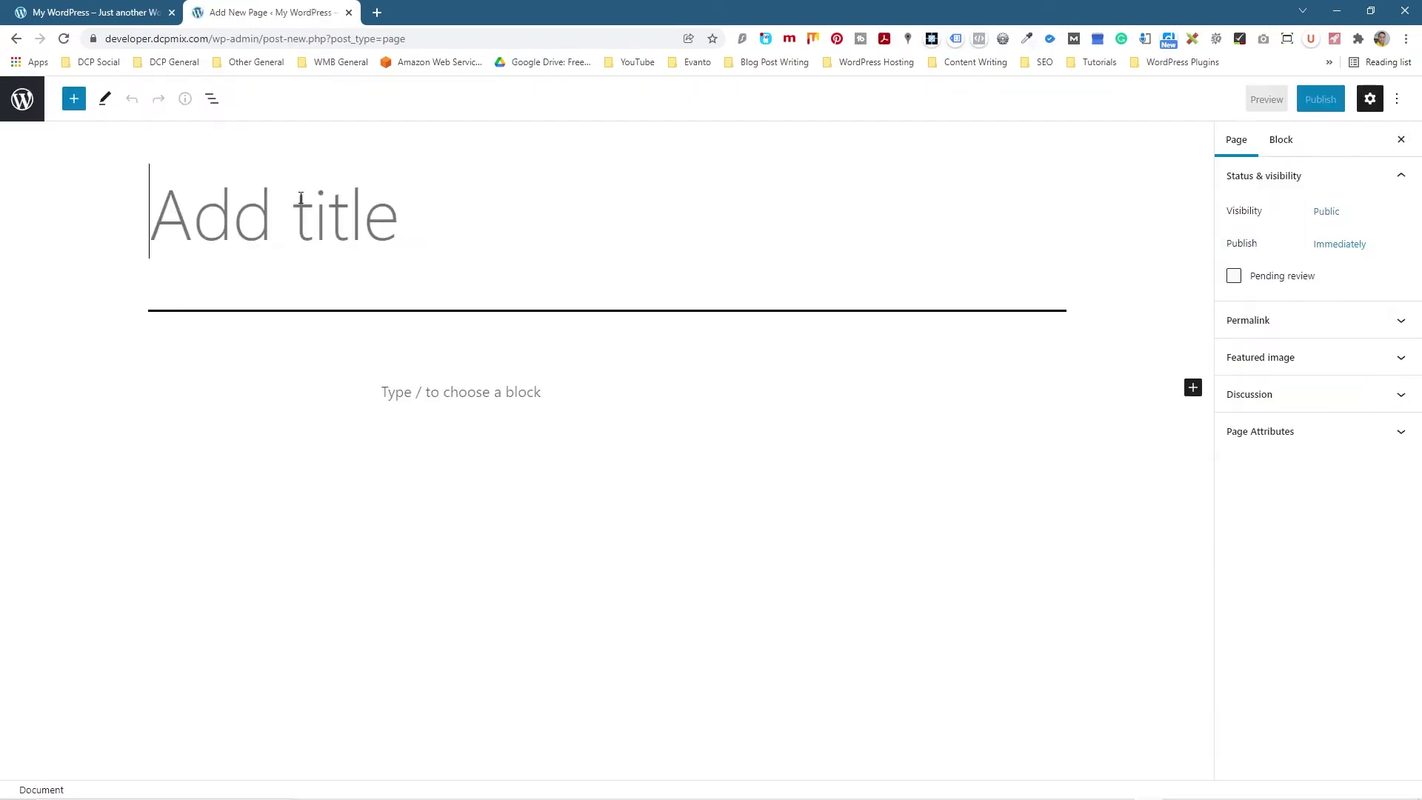
{"action": "type", "text": "I"}
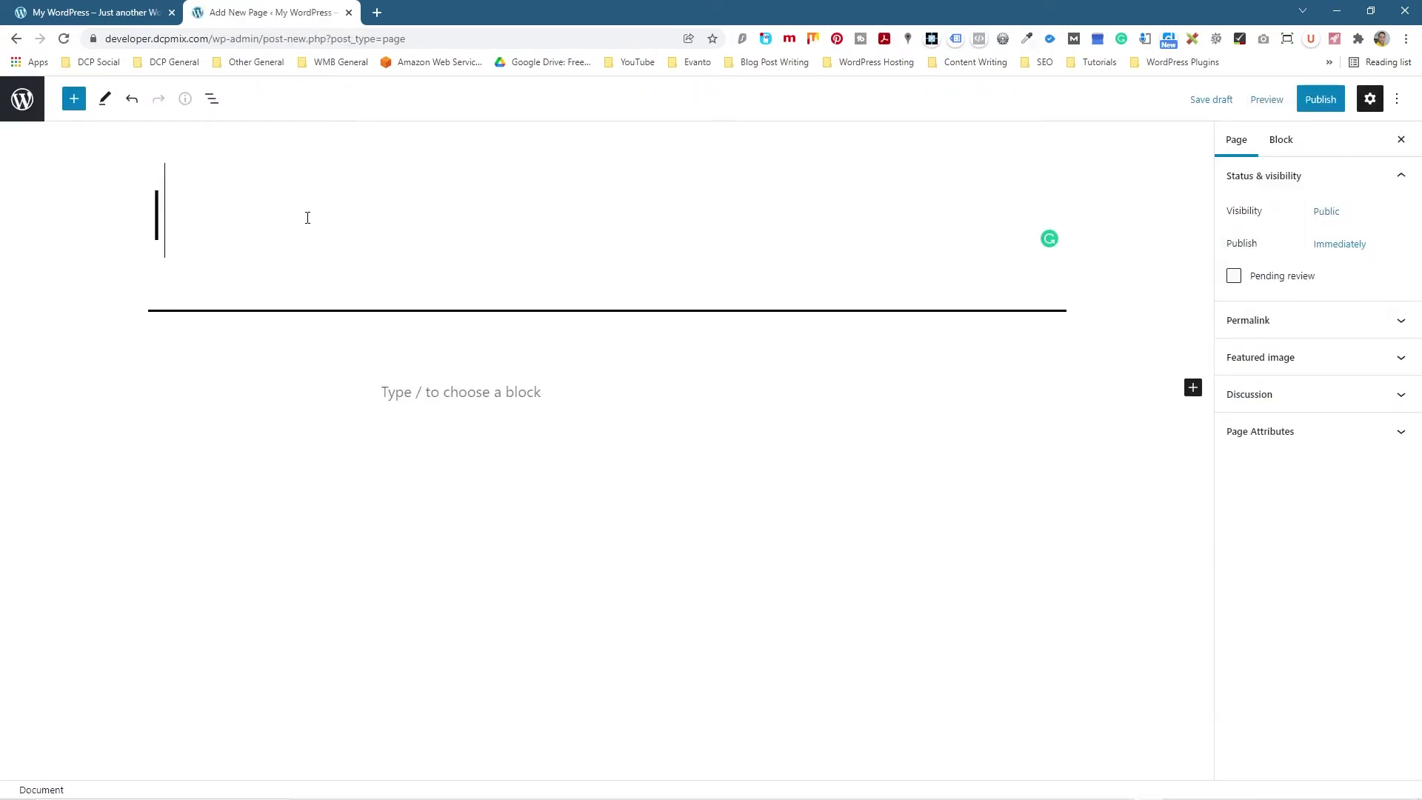
{"action": "type", "text": "nternet Marketing"}
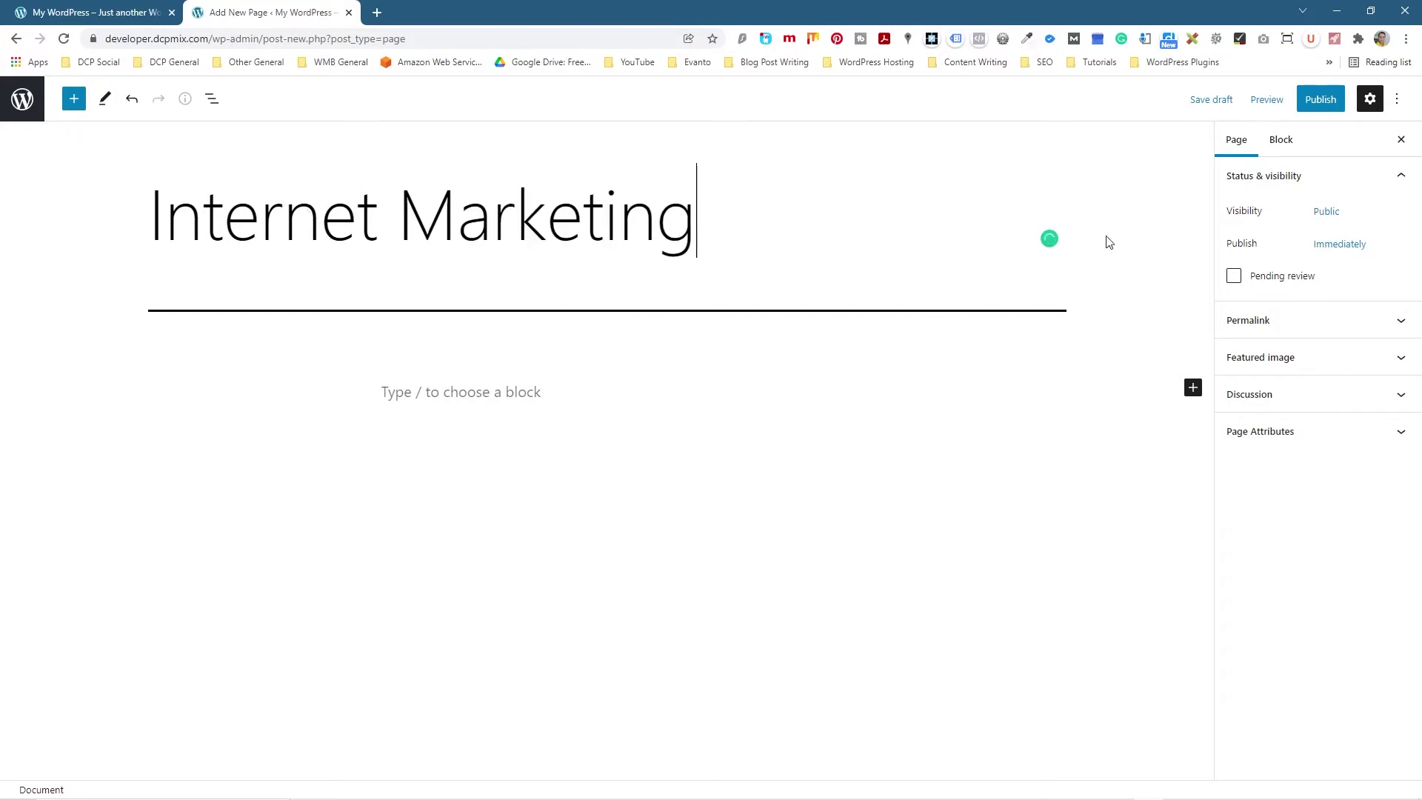
{"action": "left_click", "coordinate": [1322, 103]}
{"action": "left_click", "coordinate": [1276, 102]}
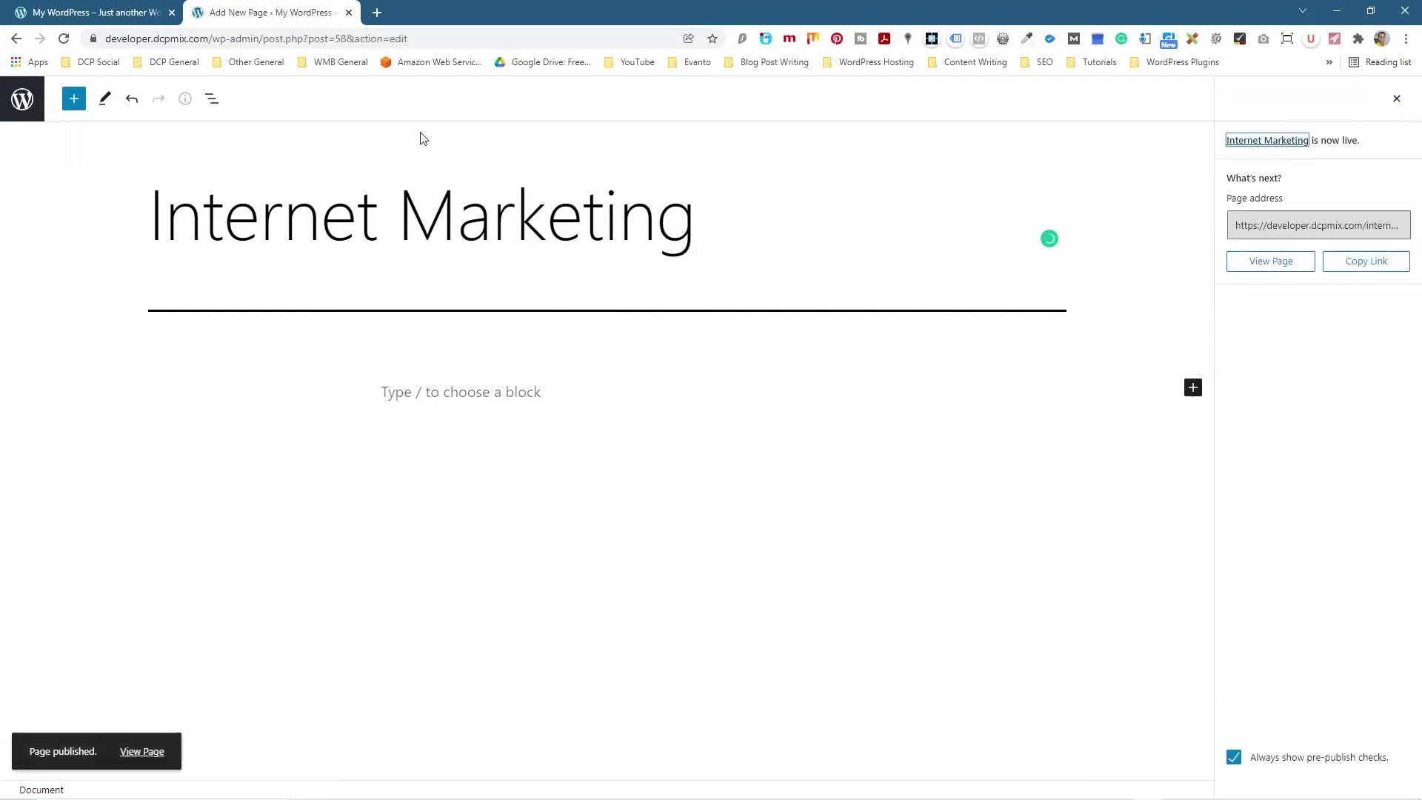
{"action": "left_click", "coordinate": [22, 98]}
{"action": "left_click", "coordinate": [89, 15]}
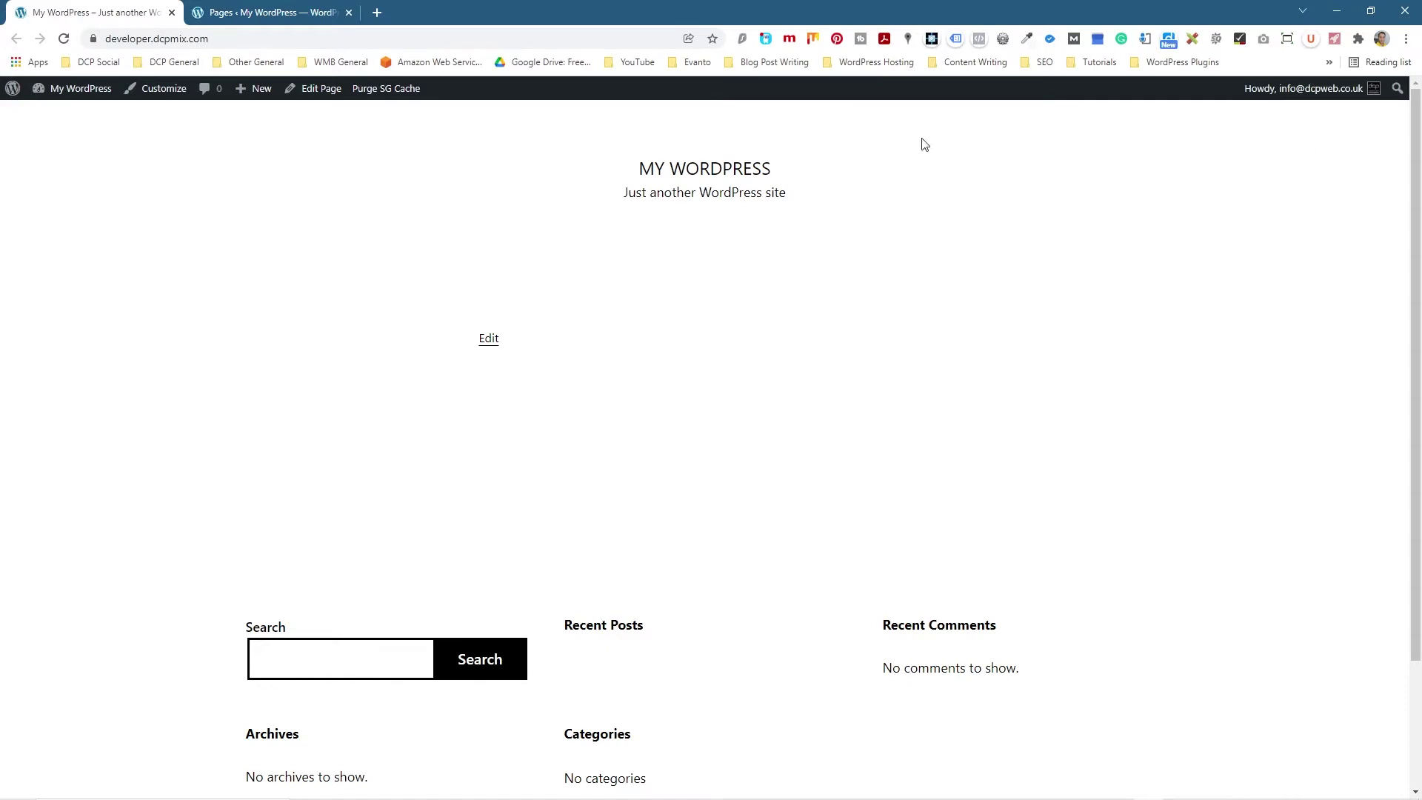
Step: Create a new navigation menu named "Main", assign it to the Primary menu display location, and save it
{"action": "left_click", "coordinate": [267, 9]}
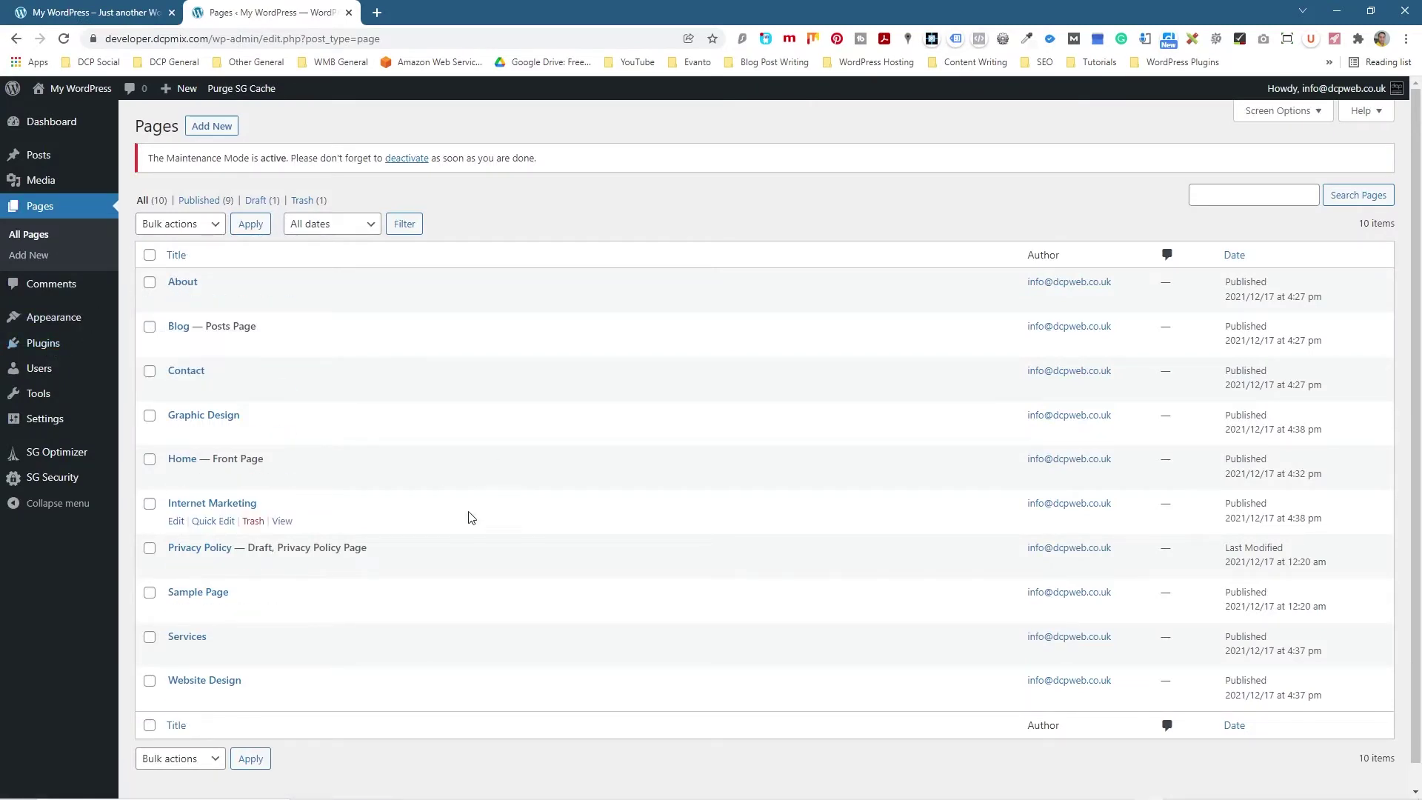
{"action": "mouse_move", "coordinate": [44, 324]}
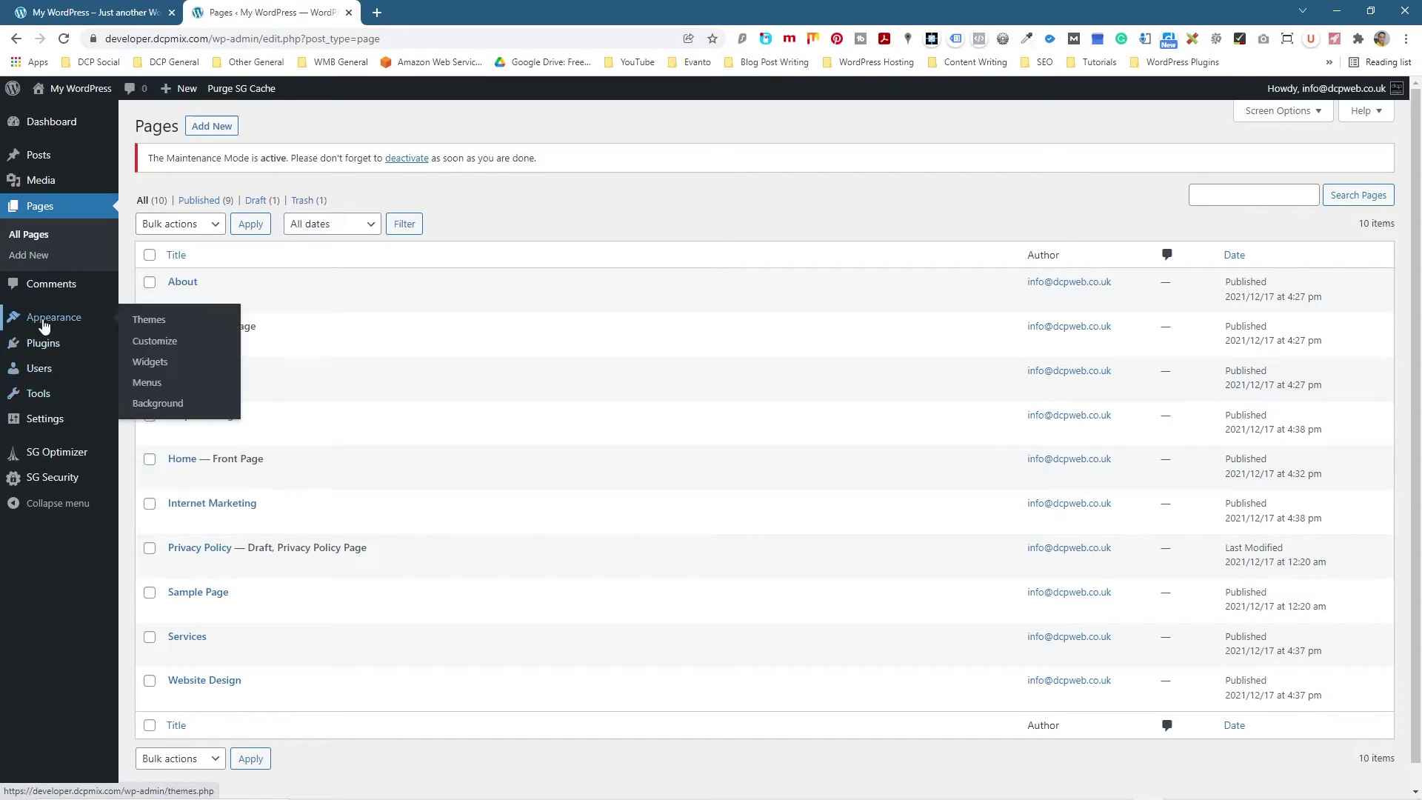
{"action": "left_click", "coordinate": [146, 383]}
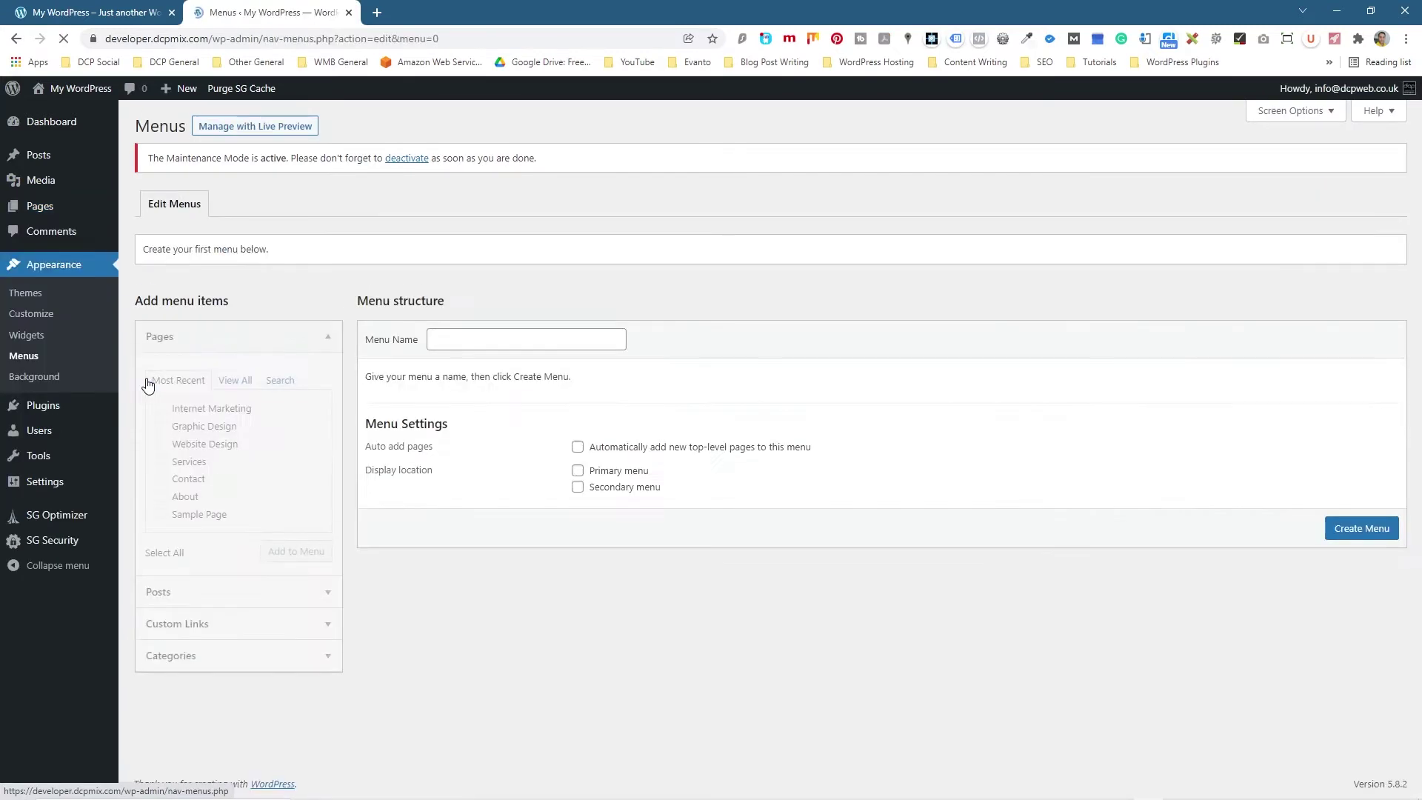
{"action": "left_click", "coordinate": [448, 341]}
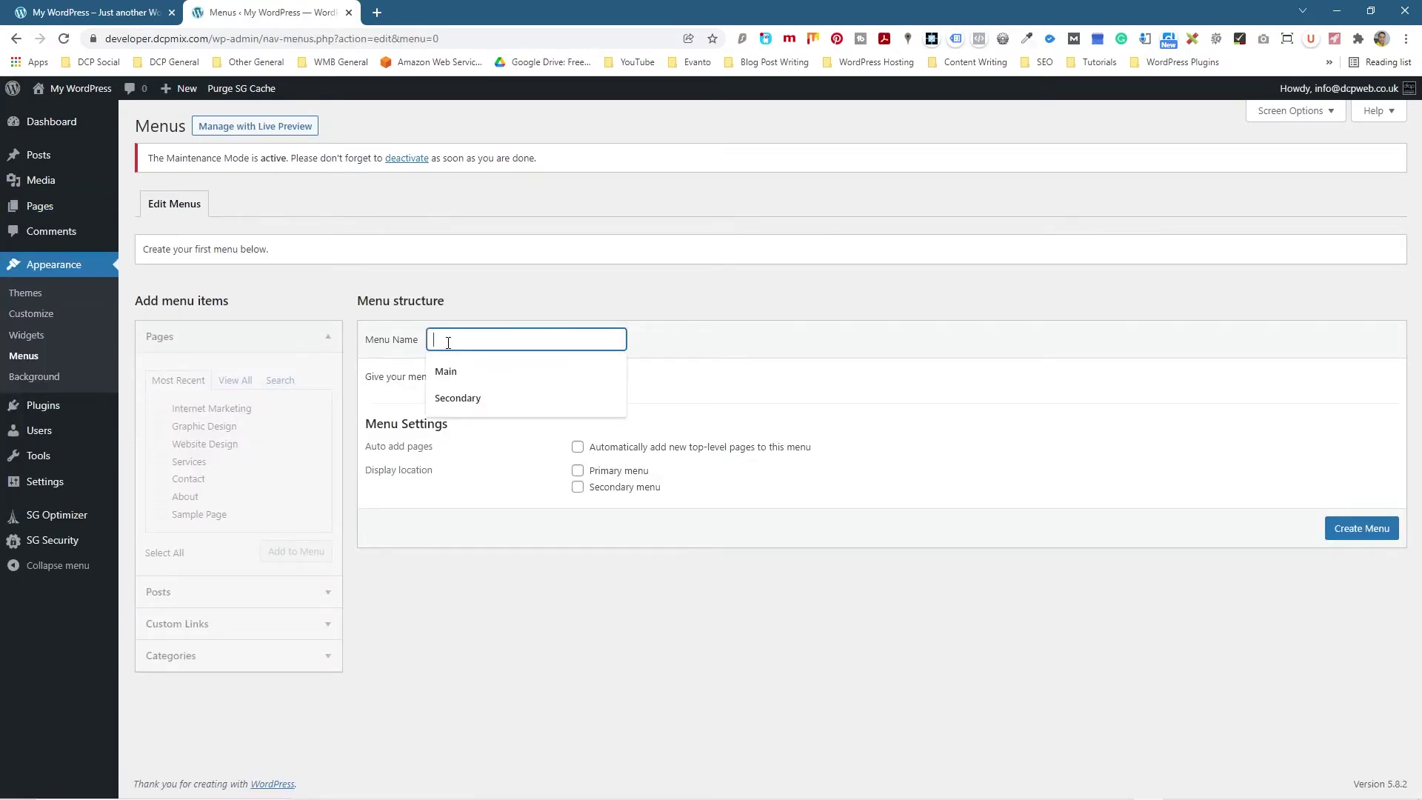
{"action": "type", "text": "Main"}
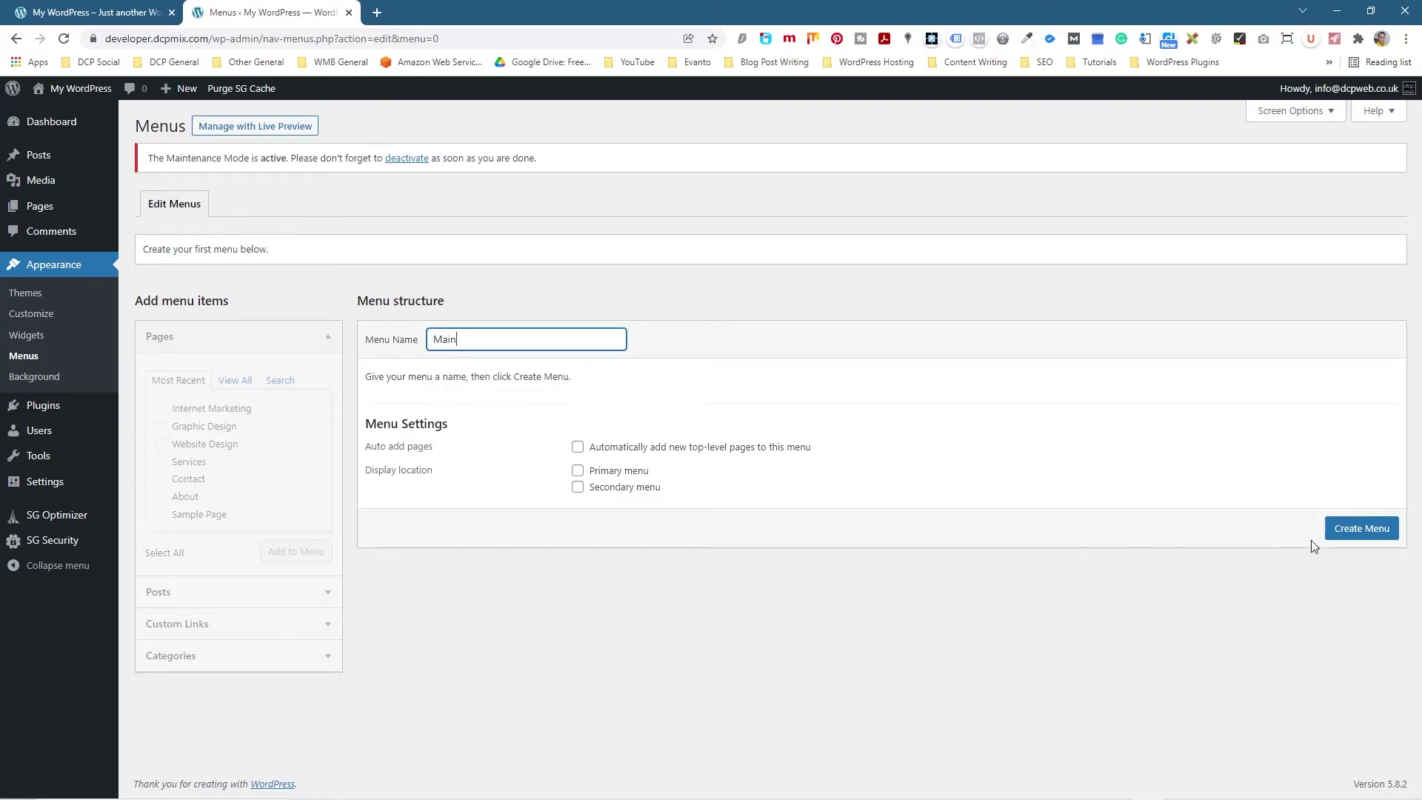
{"action": "left_click", "coordinate": [1357, 533]}
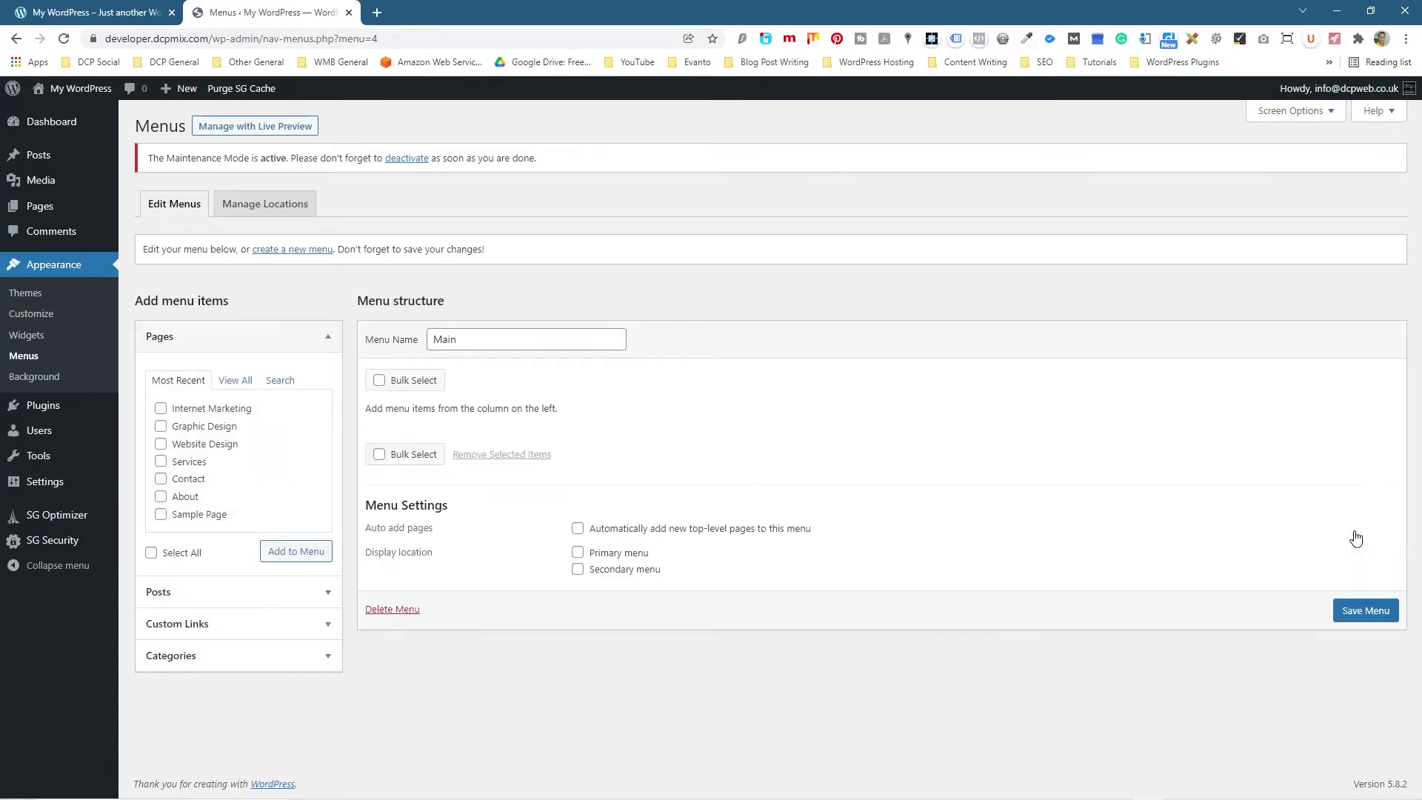
{"action": "left_click", "coordinate": [578, 553]}
{"action": "left_click", "coordinate": [1365, 613]}
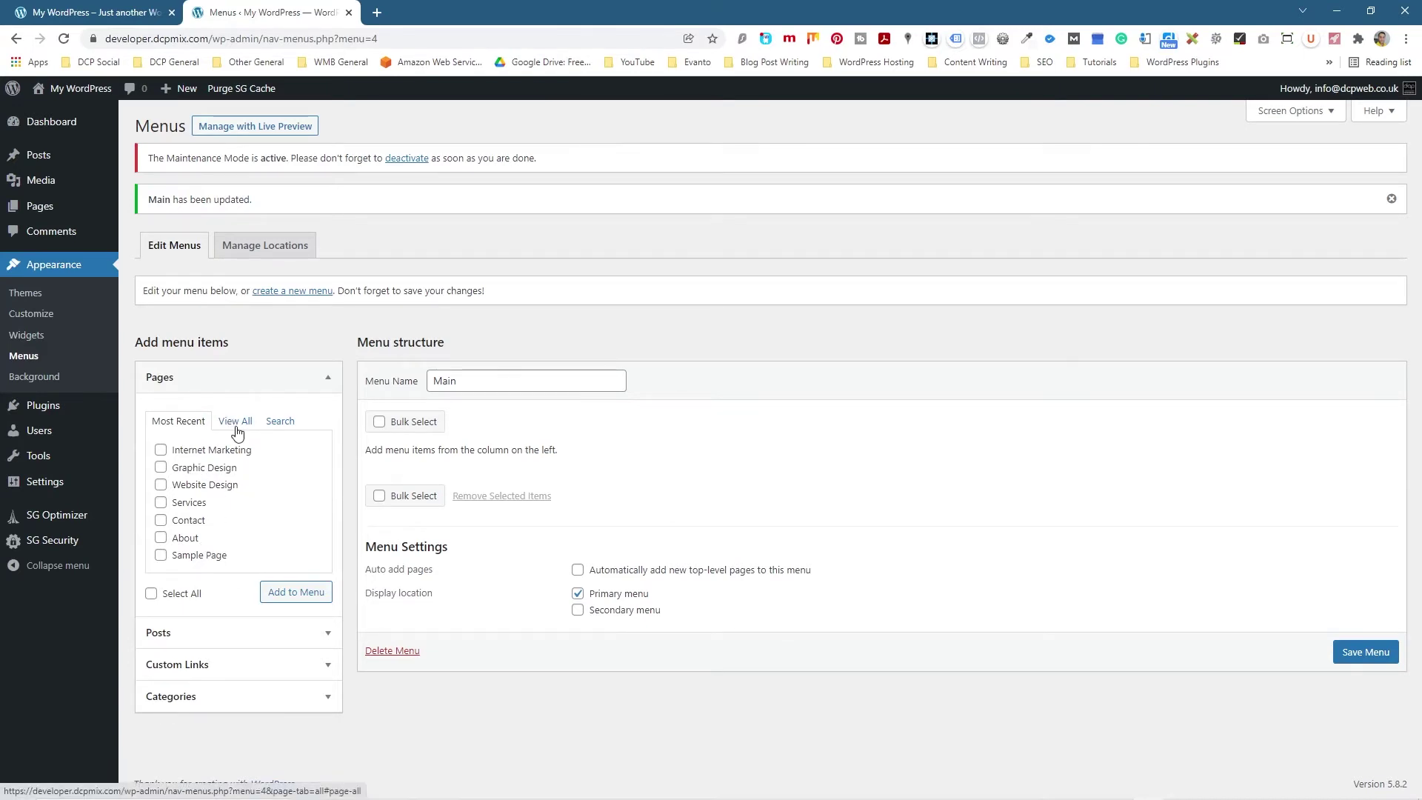
Step: Add the Home front page to the Main menu, save the menu, and reload the site's front-end home page
{"action": "left_click", "coordinate": [236, 422]}
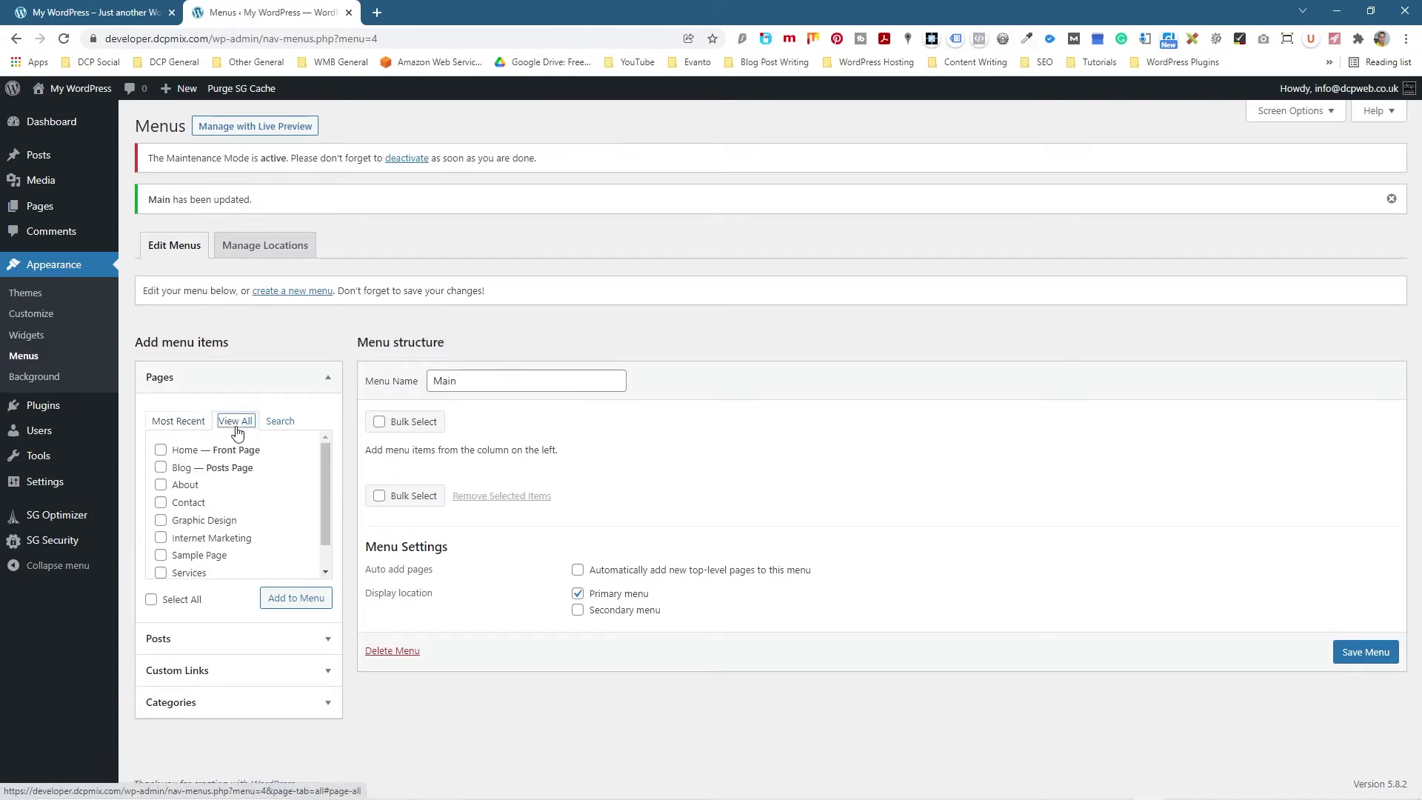
{"action": "mouse_move", "coordinate": [180, 454]}
{"action": "left_mouse_down"}
{"action": "mouse_move", "coordinate": [229, 455]}
{"action": "mouse_move", "coordinate": [192, 455]}
{"action": "left_mouse_up"}
{"action": "left_click", "coordinate": [160, 450]}
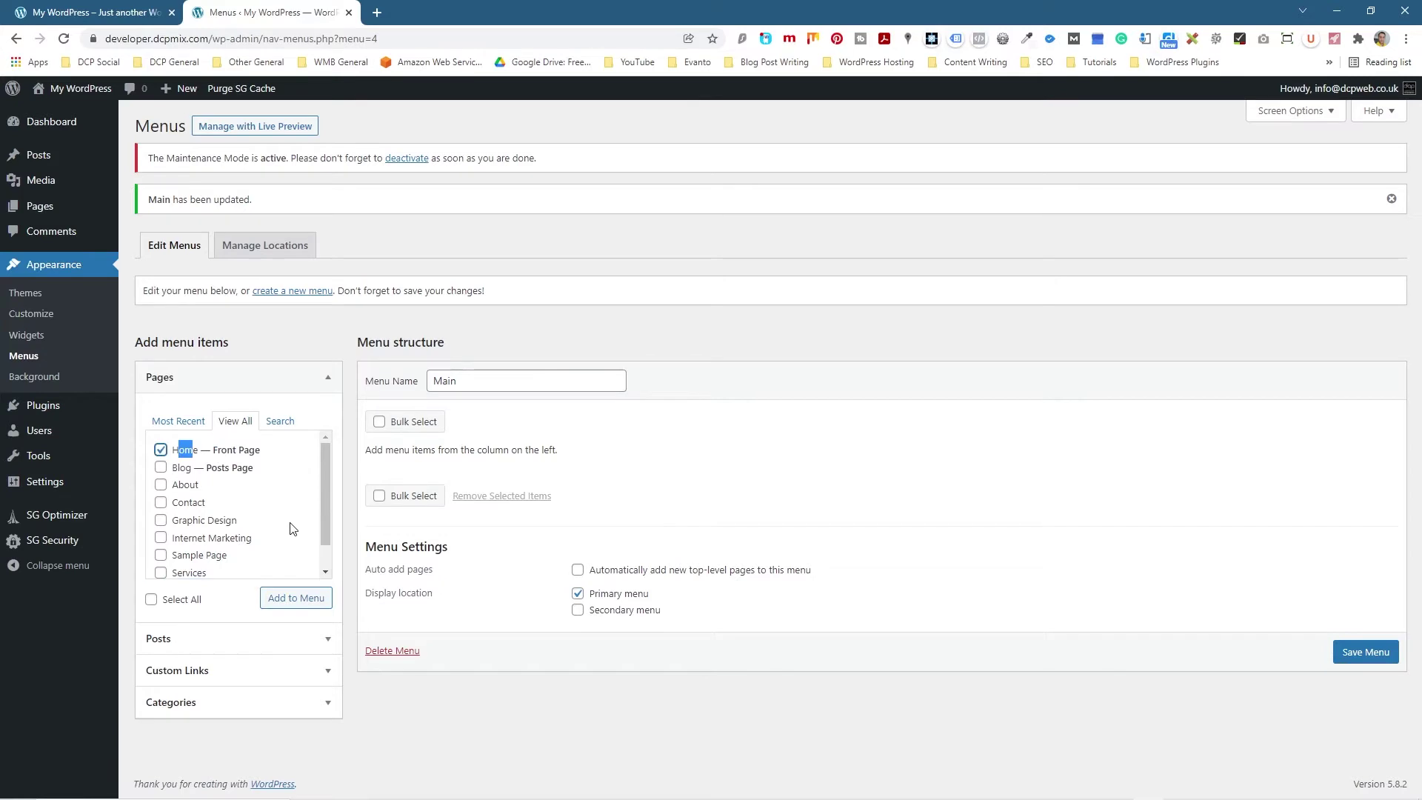
{"action": "left_click", "coordinate": [310, 597]}
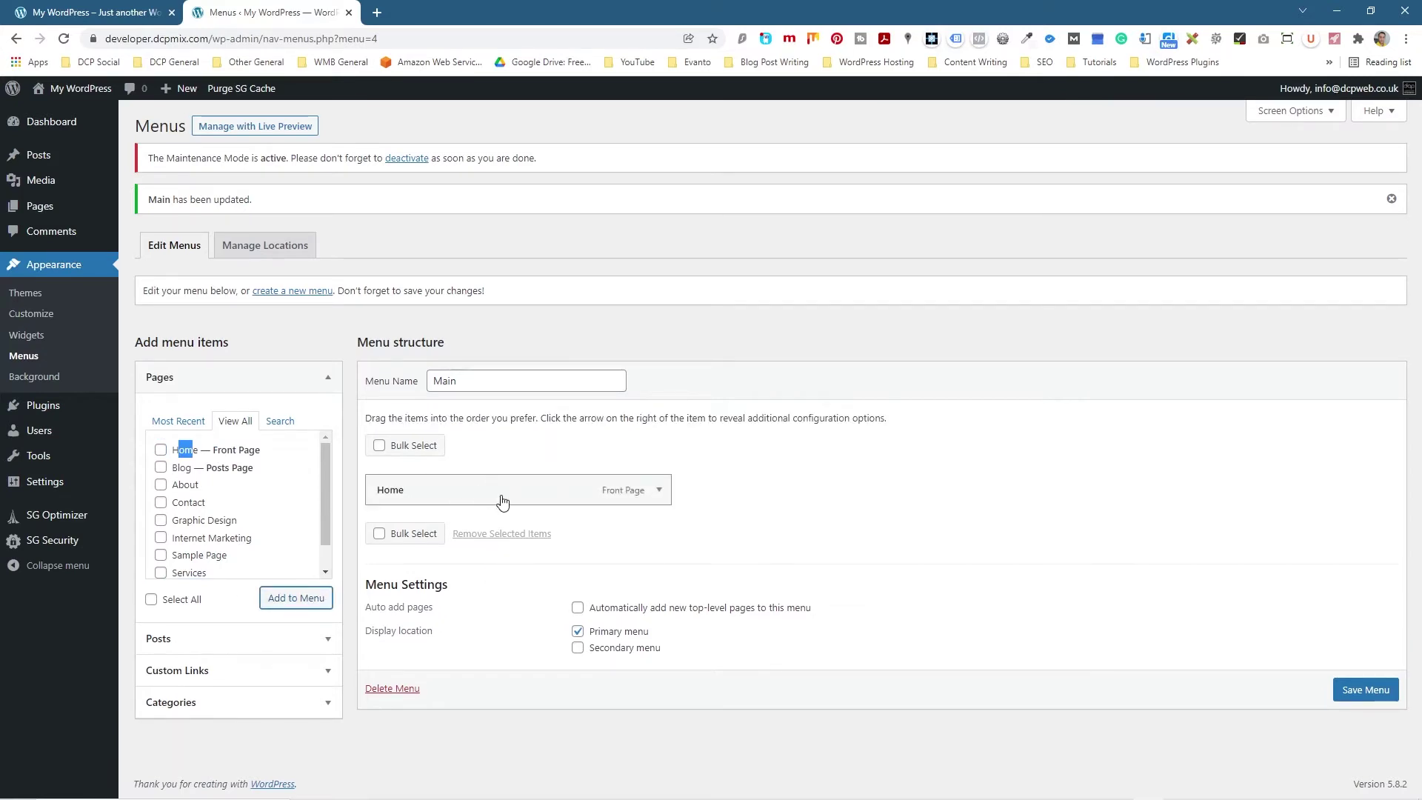
{"action": "left_click", "coordinate": [1381, 690]}
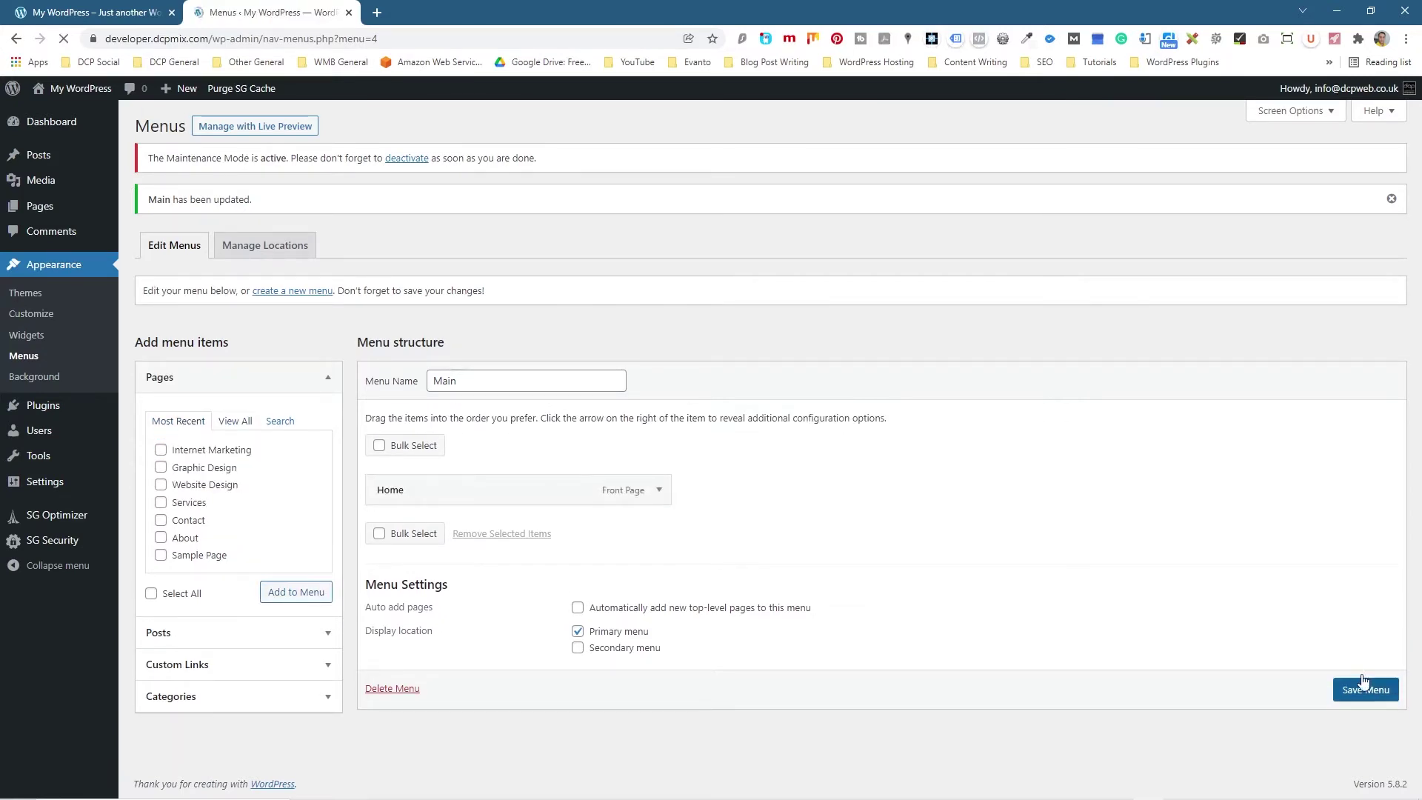
{"action": "left_click", "coordinate": [96, 13]}
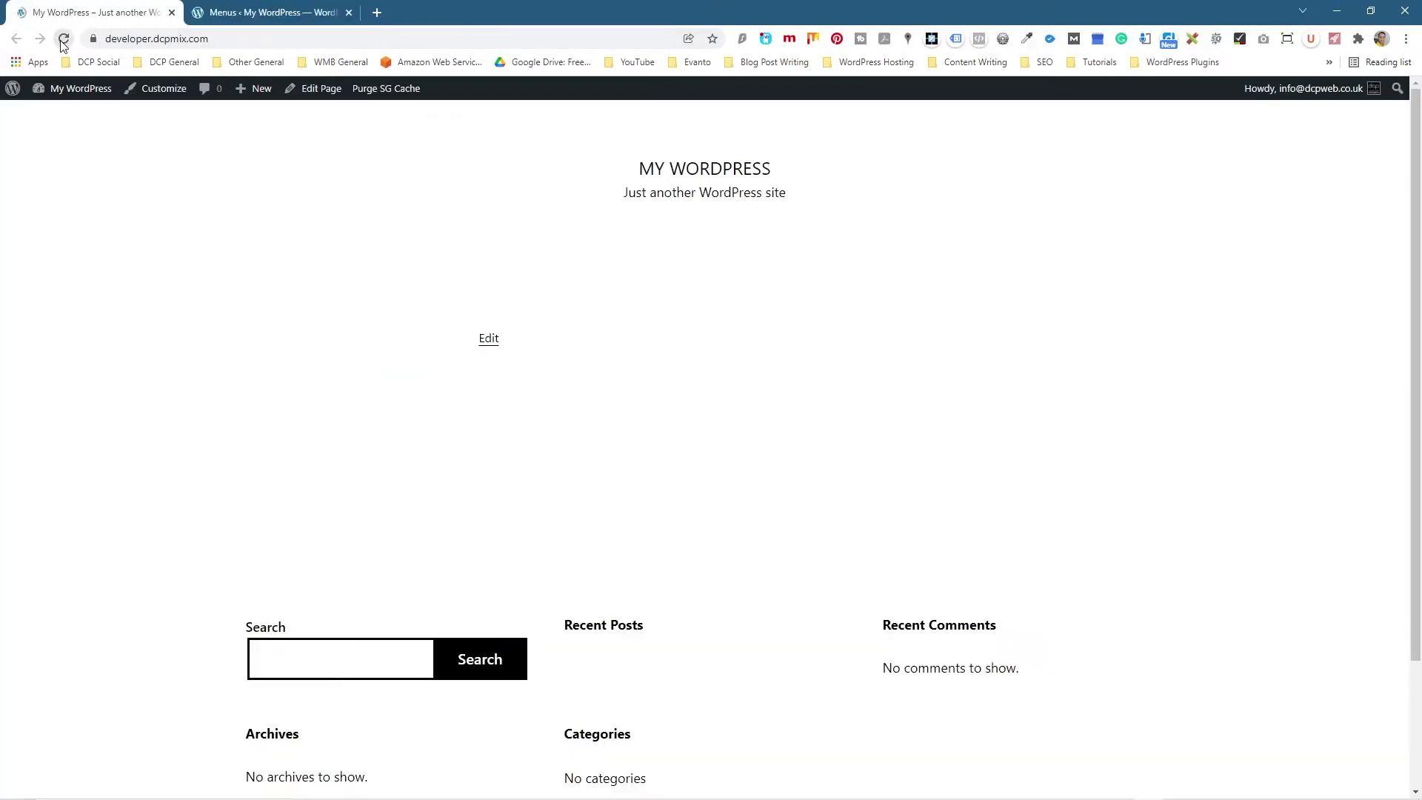
{"action": "left_click", "coordinate": [63, 40]}
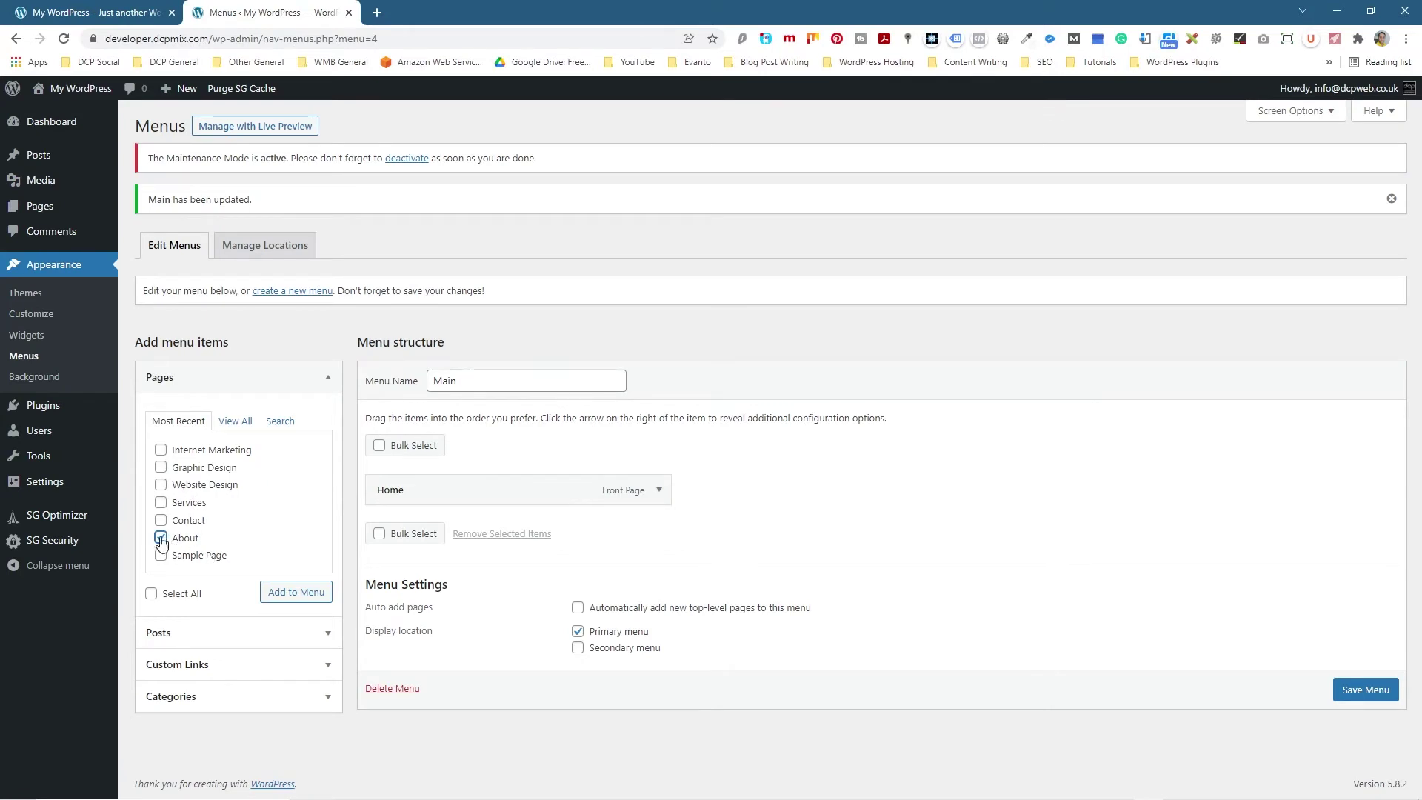
Step: Add the About page to the Main menu, save the menu, and reload the front-end home page
{"action": "left_click", "coordinate": [292, 592]}
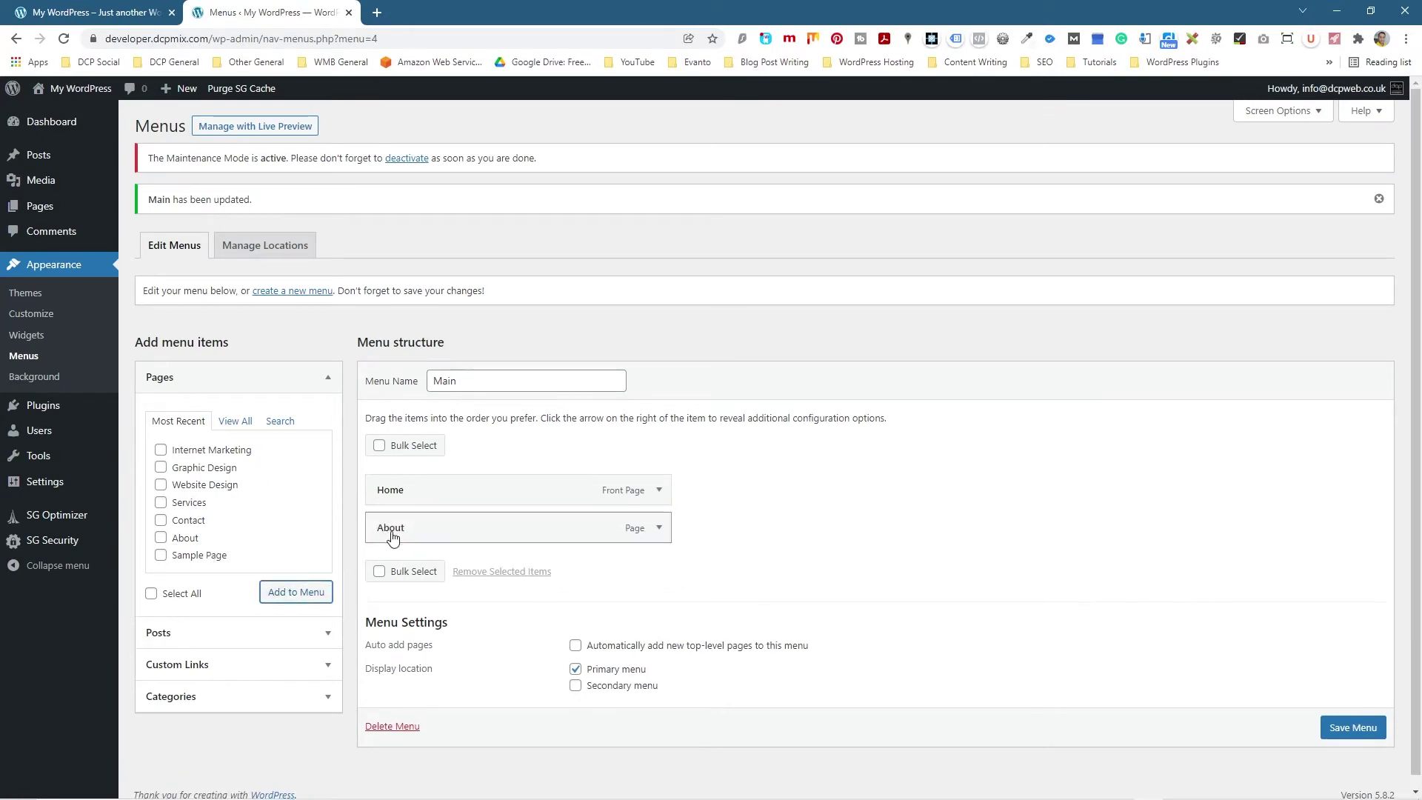
{"action": "left_click", "coordinate": [1350, 724]}
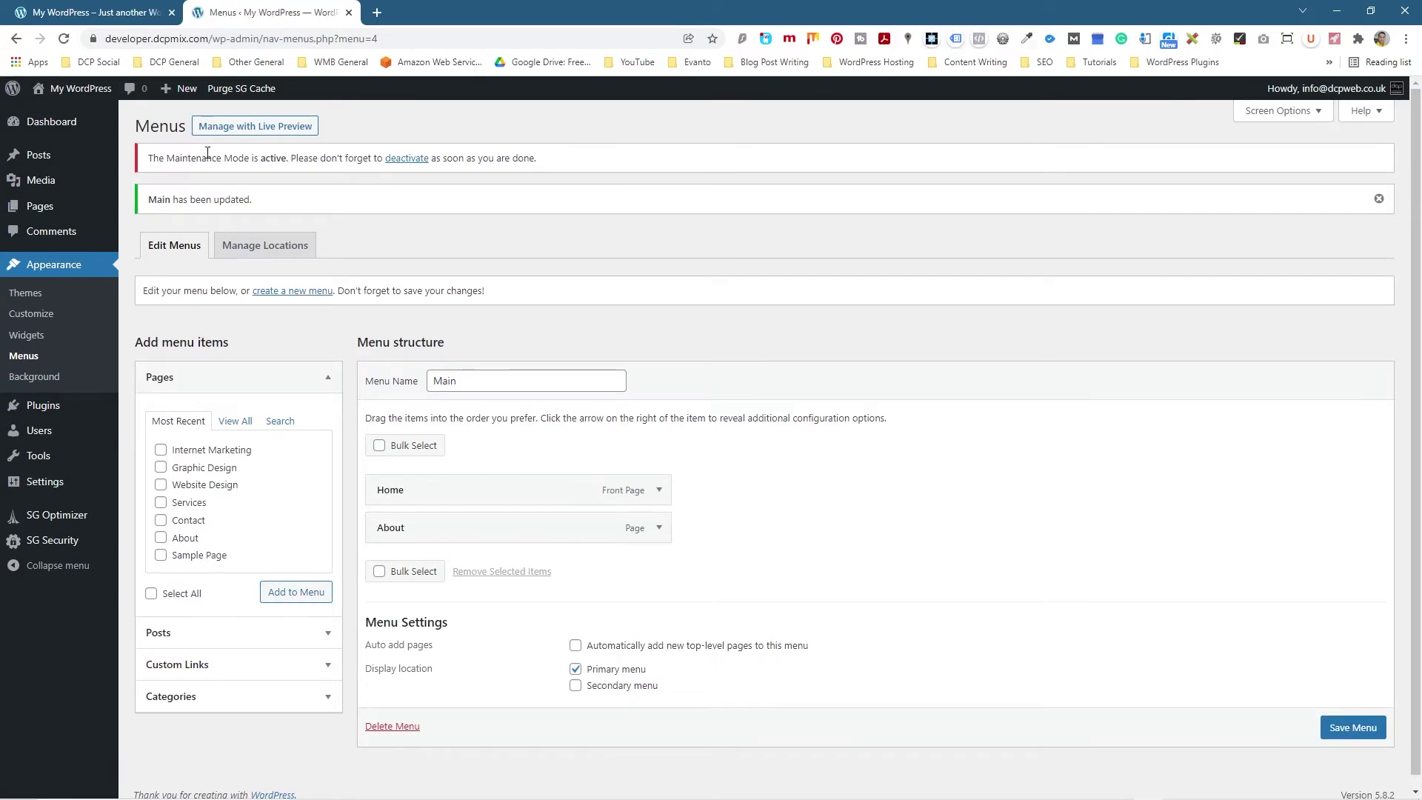
{"action": "left_click", "coordinate": [93, 13]}
{"action": "left_click", "coordinate": [65, 39]}
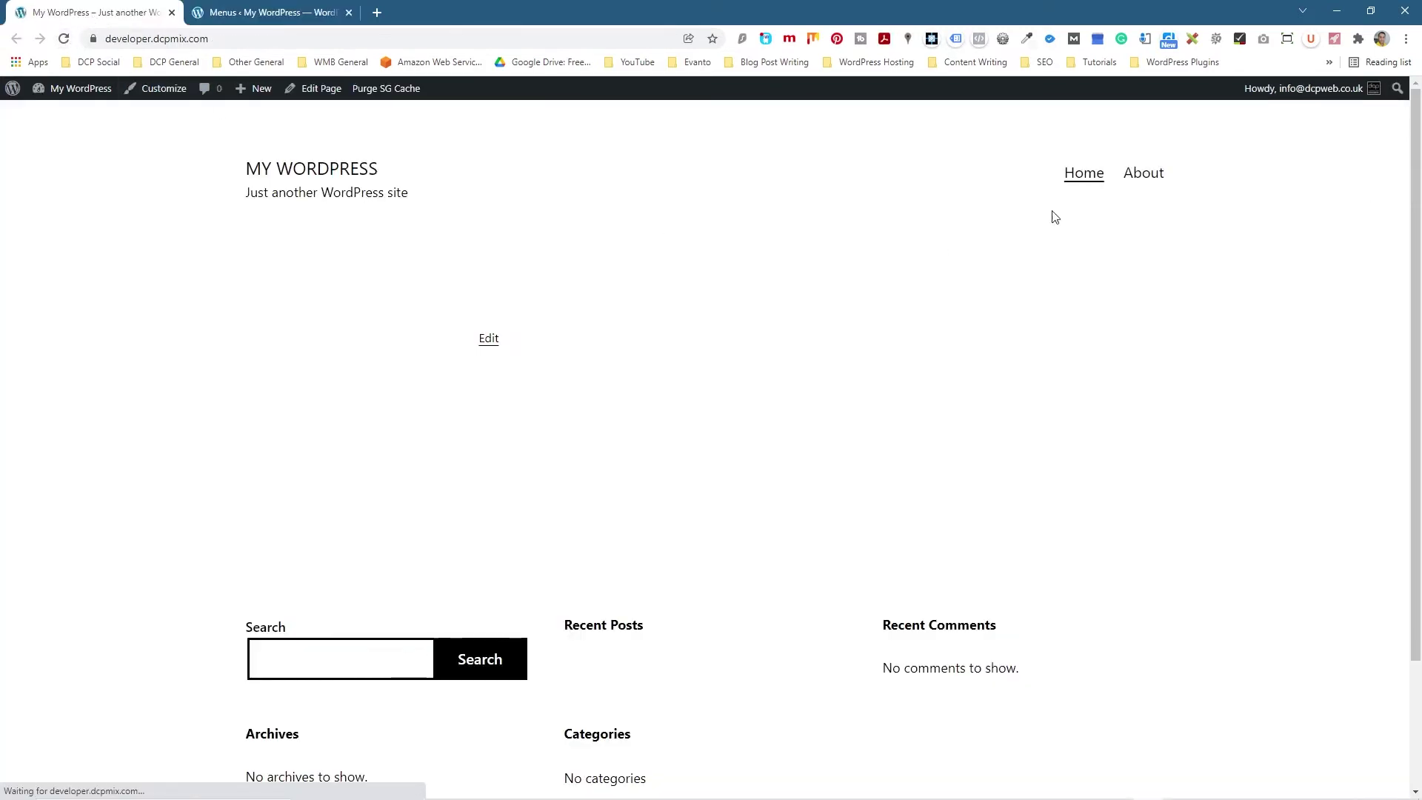
Step: Test the Home and About links in the site's front-end navigation by switching between the two pages
{"action": "left_click", "coordinate": [1158, 176]}
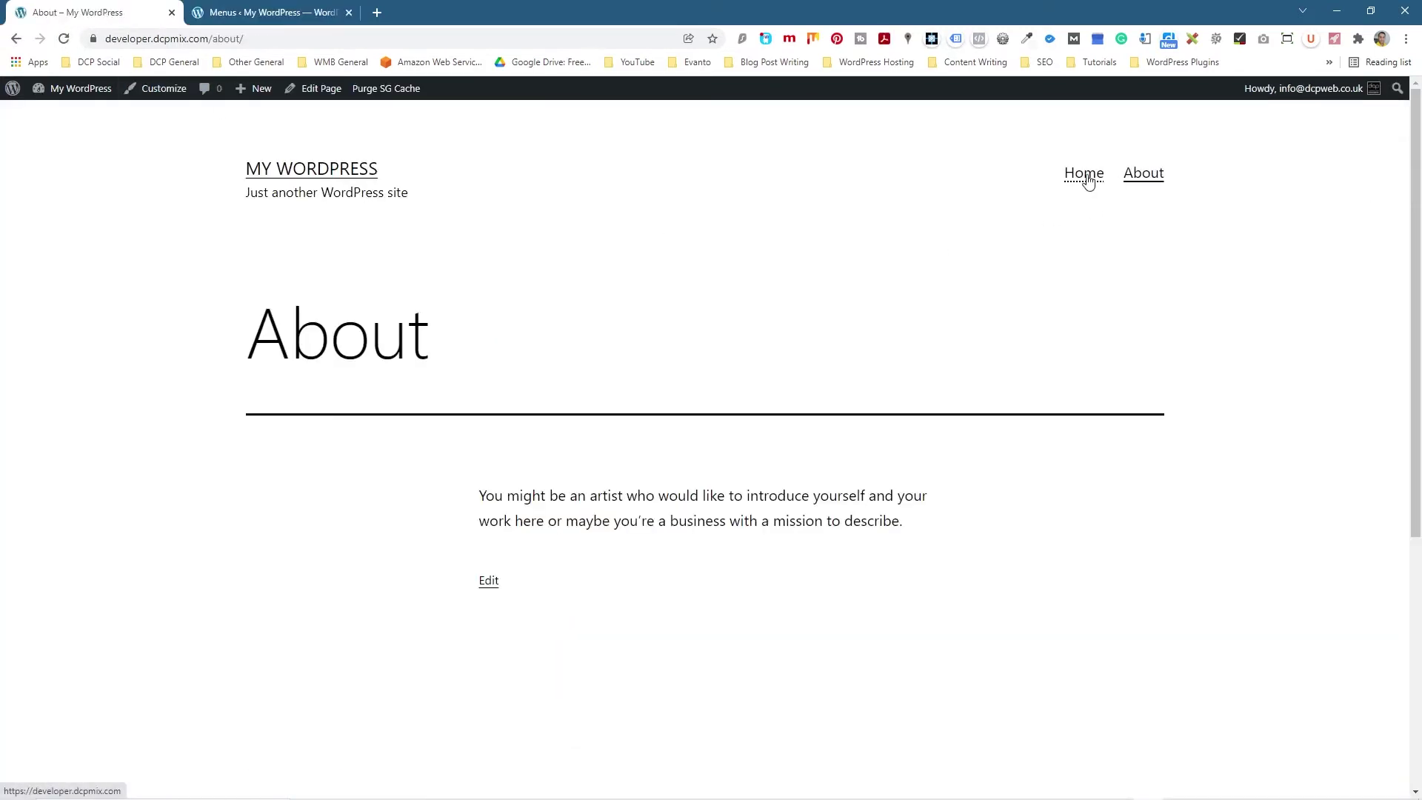
{"action": "left_click", "coordinate": [1083, 177]}
{"action": "left_click", "coordinate": [1157, 185]}
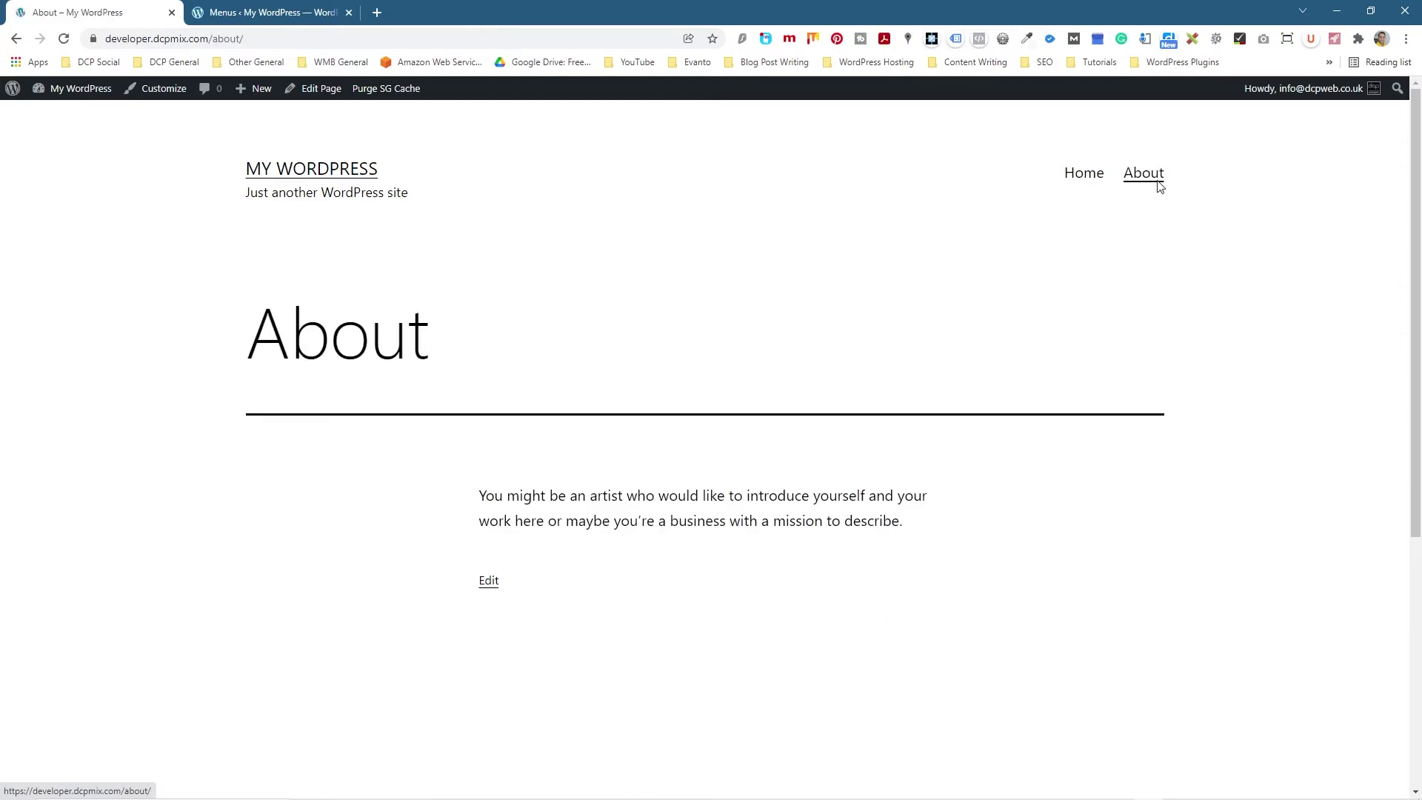
{"action": "left_click", "coordinate": [1087, 177]}
Step: Add the Services, Internet Marketing, Graphic Design and Website Design pages to the Main menu and save it
{"action": "left_click", "coordinate": [274, 22]}
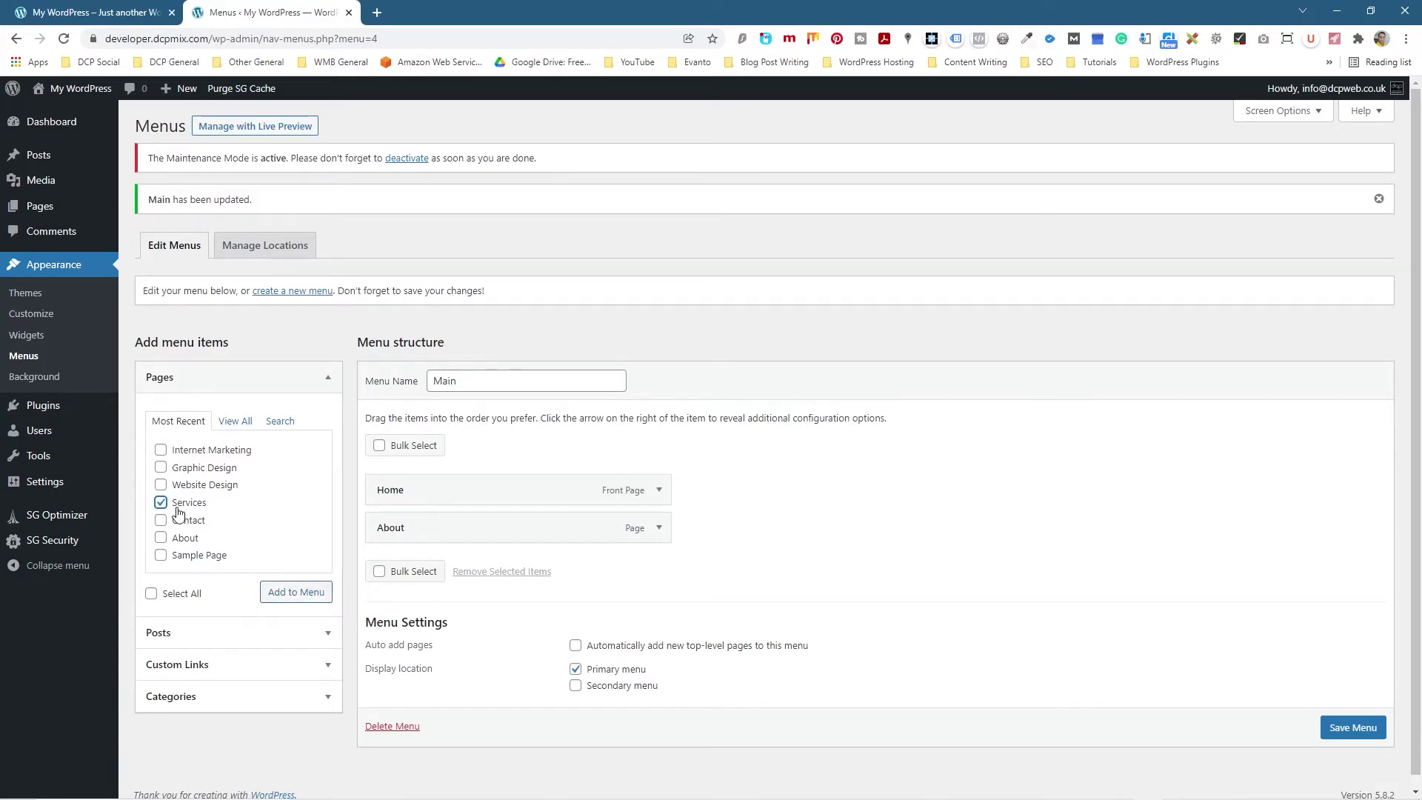
{"action": "left_click", "coordinate": [285, 590]}
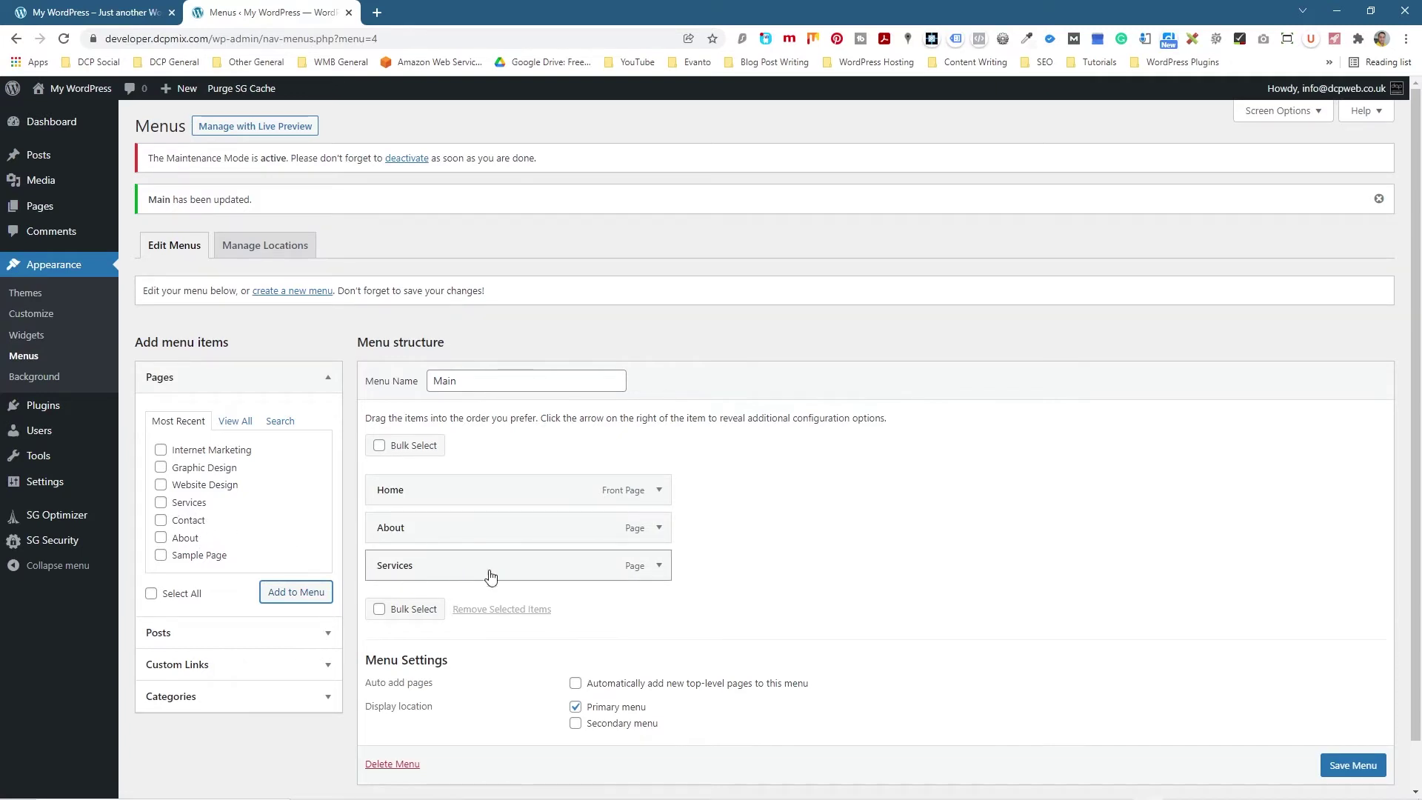
{"action": "left_click", "coordinate": [161, 485]}
{"action": "left_click", "coordinate": [158, 444]}
{"action": "left_click", "coordinate": [160, 450]}
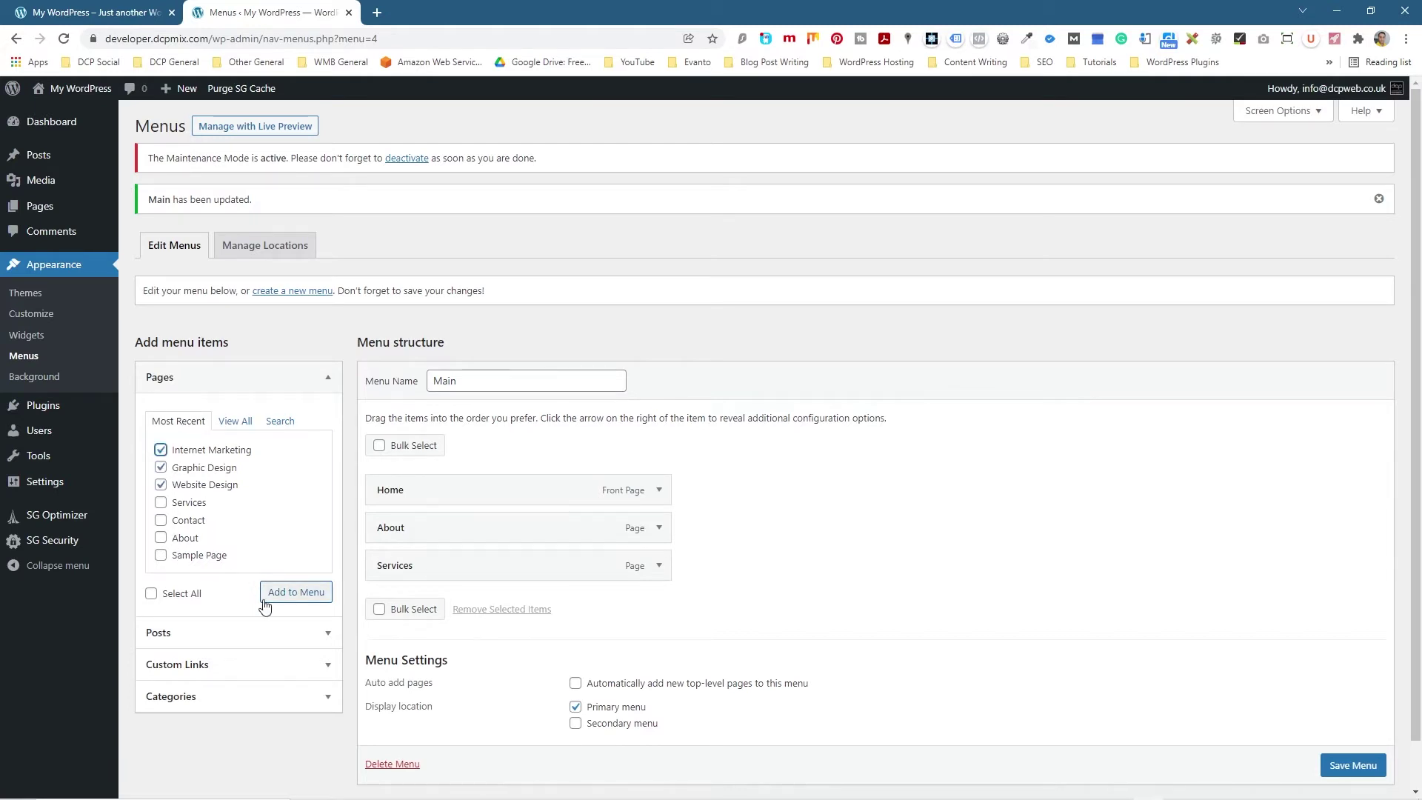
{"action": "left_click", "coordinate": [282, 593]}
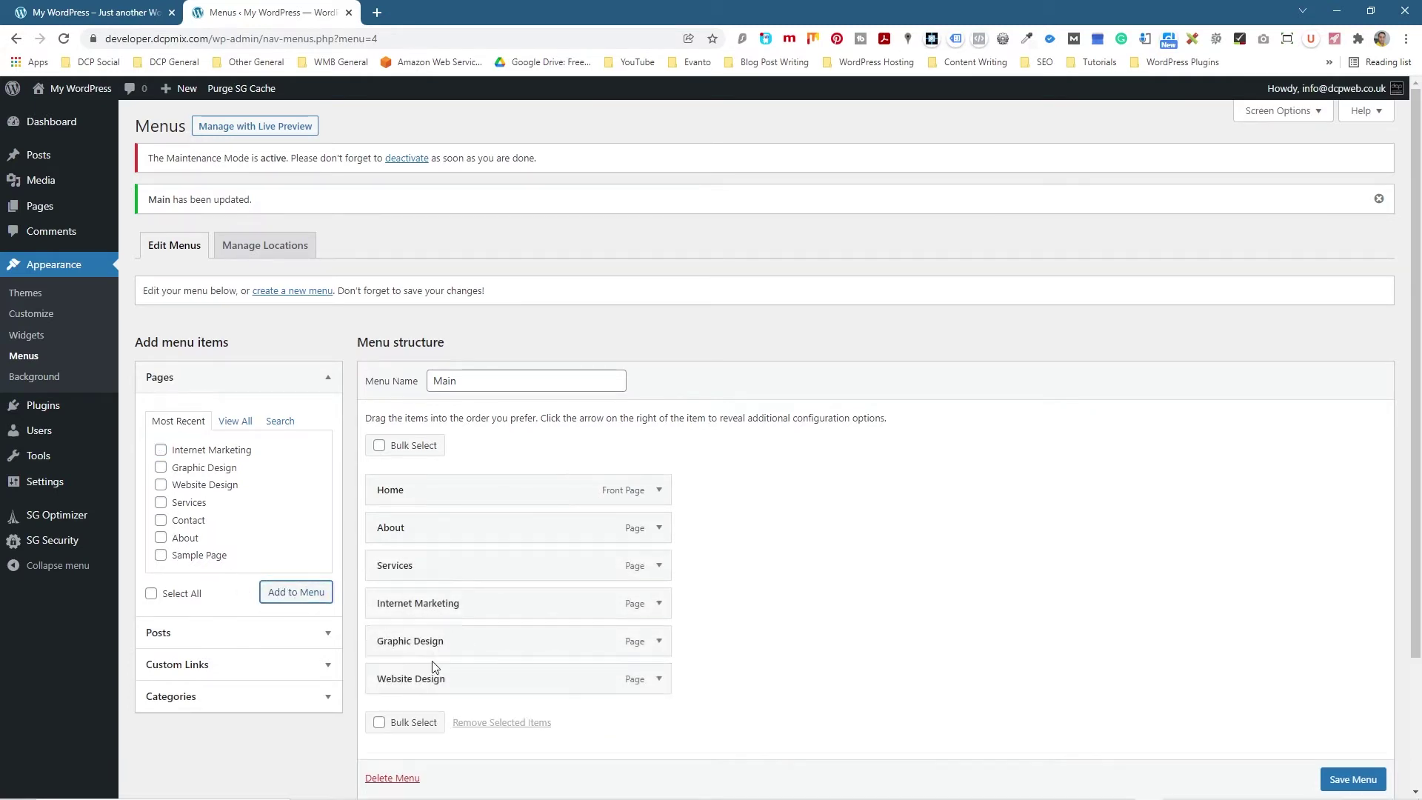
{"action": "scroll", "coordinate": [1344, 739], "scroll_direction": "down", "scroll_amount": 2}
{"action": "left_click", "coordinate": [1355, 780]}
Step: Reload the front-end home page and examine how the service pages are arranged in the navigation
{"action": "left_click", "coordinate": [66, 13]}
{"action": "left_click", "coordinate": [65, 38]}
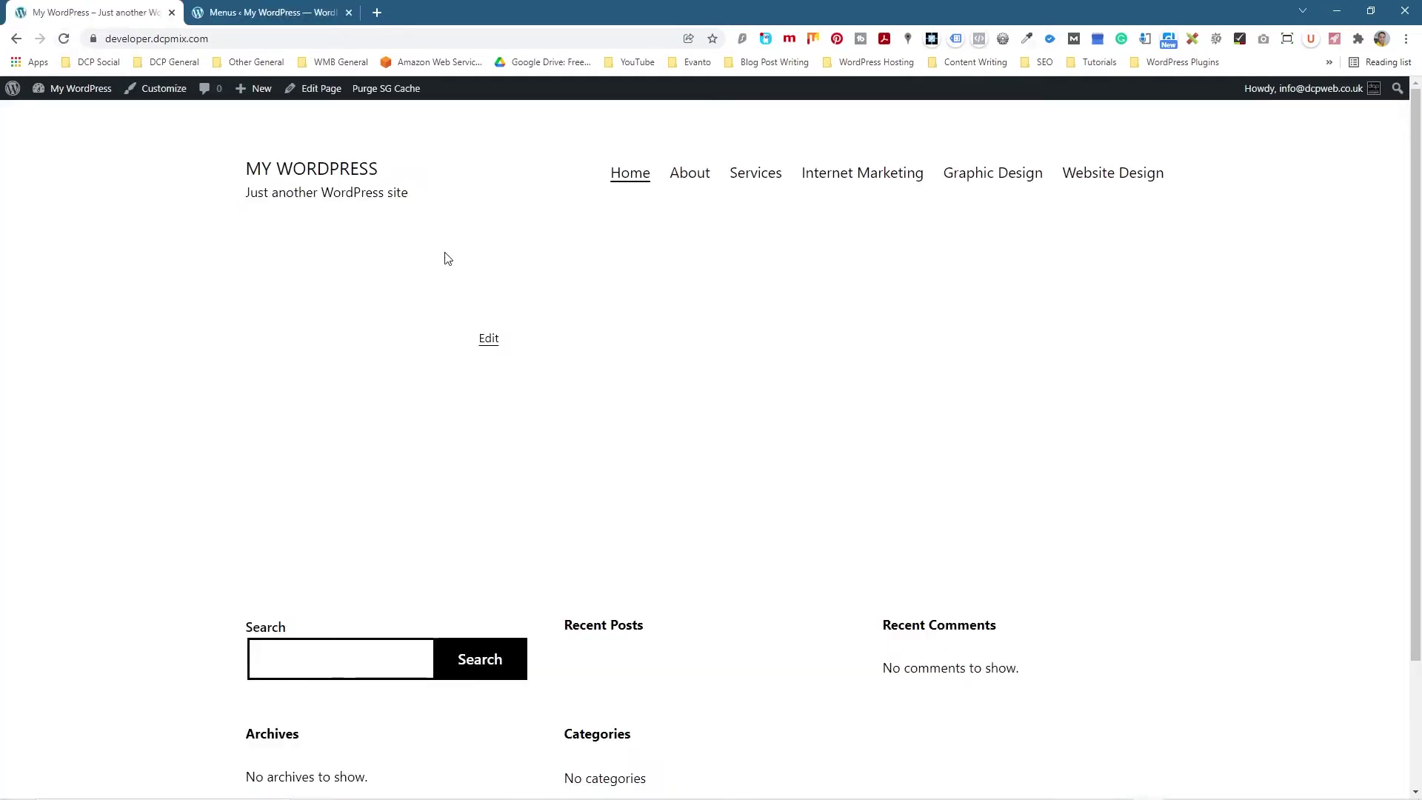
{"action": "left_click_drag", "start_coordinate": [851, 183], "coordinate": [794, 234]}
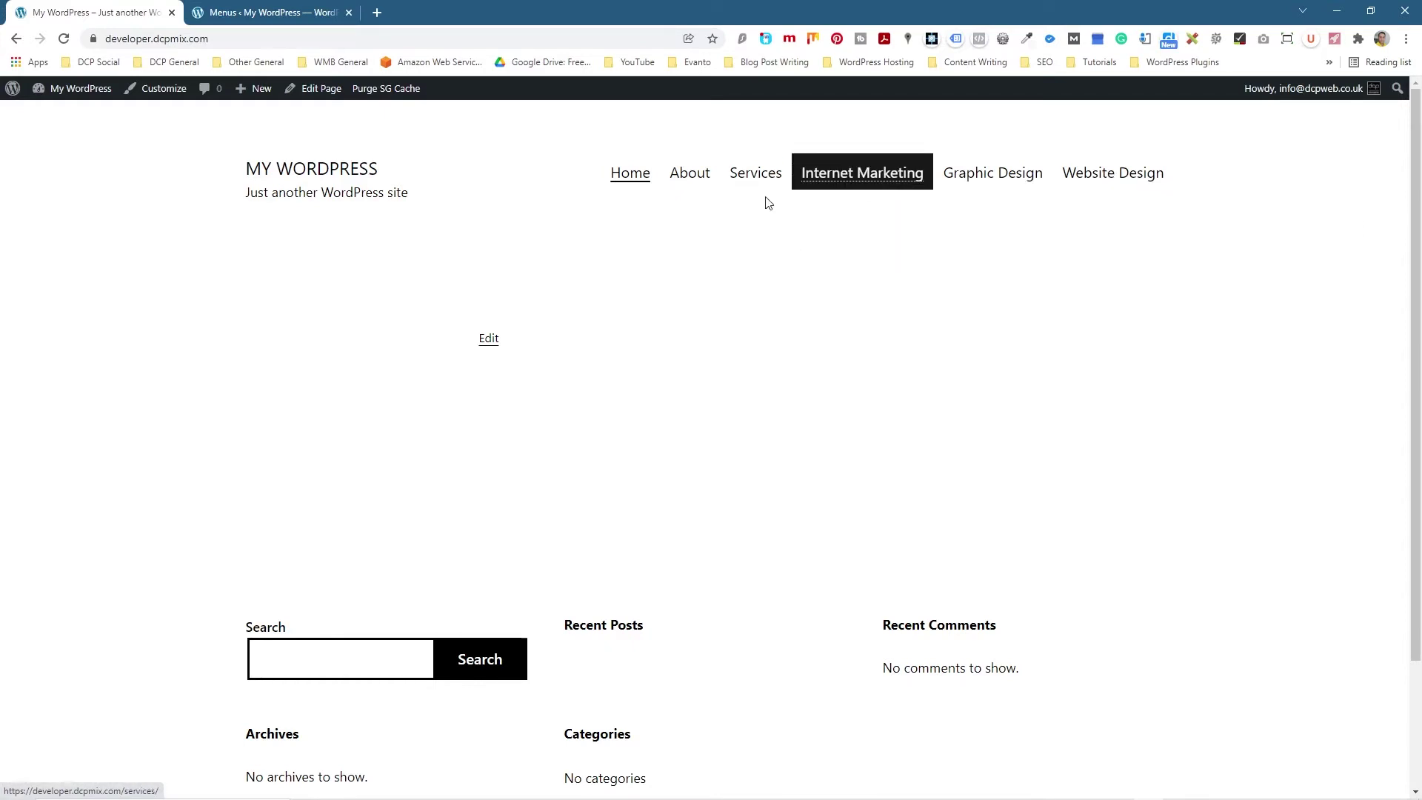
Step: Nest Website Design, Graphic Design and Internet Marketing, in that order, as sub items of Services, and save the menu
{"action": "left_click", "coordinate": [261, 14]}
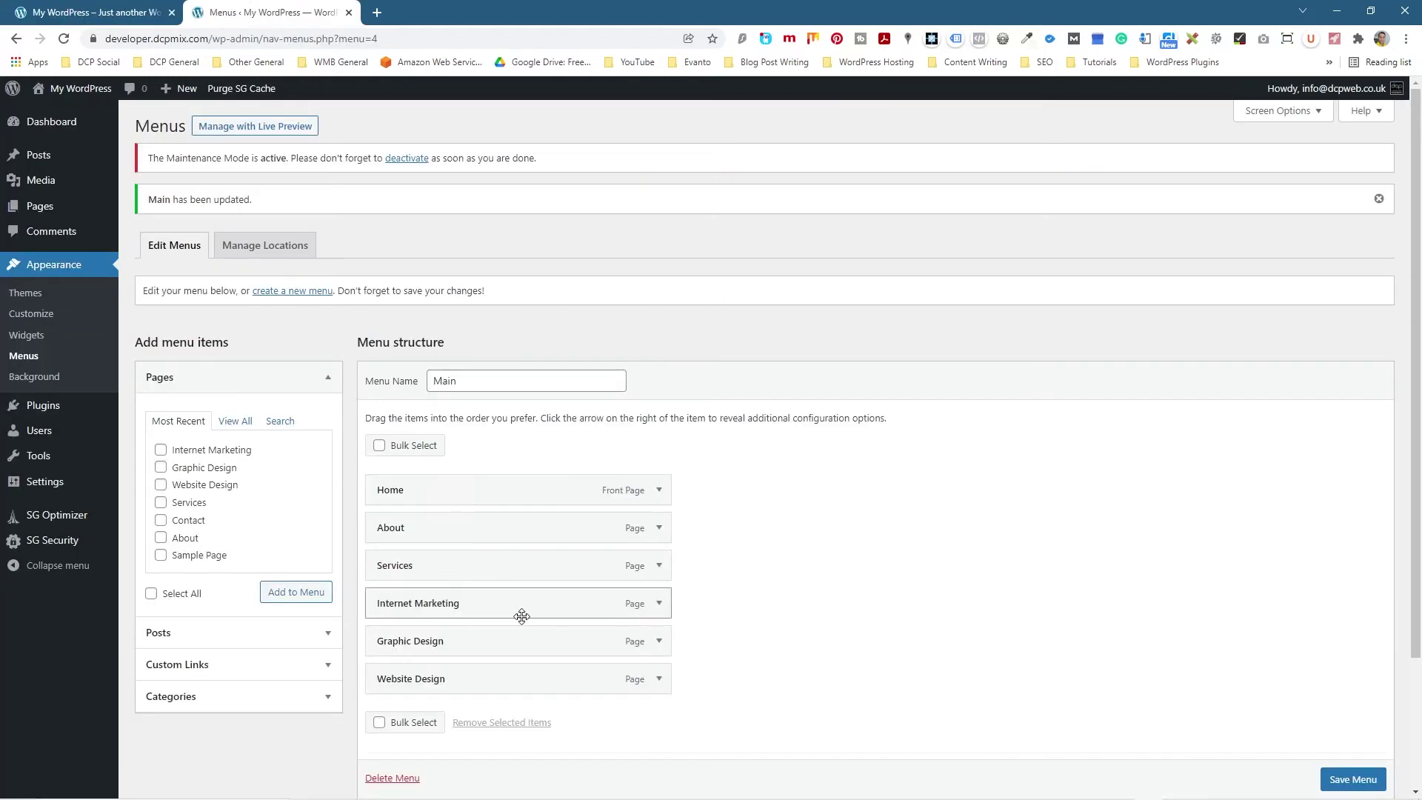
{"action": "mouse_move", "coordinate": [412, 681]}
{"action": "left_mouse_down"}
{"action": "mouse_move", "coordinate": [406, 603]}
{"action": "mouse_move", "coordinate": [422, 677]}
{"action": "left_mouse_up"}
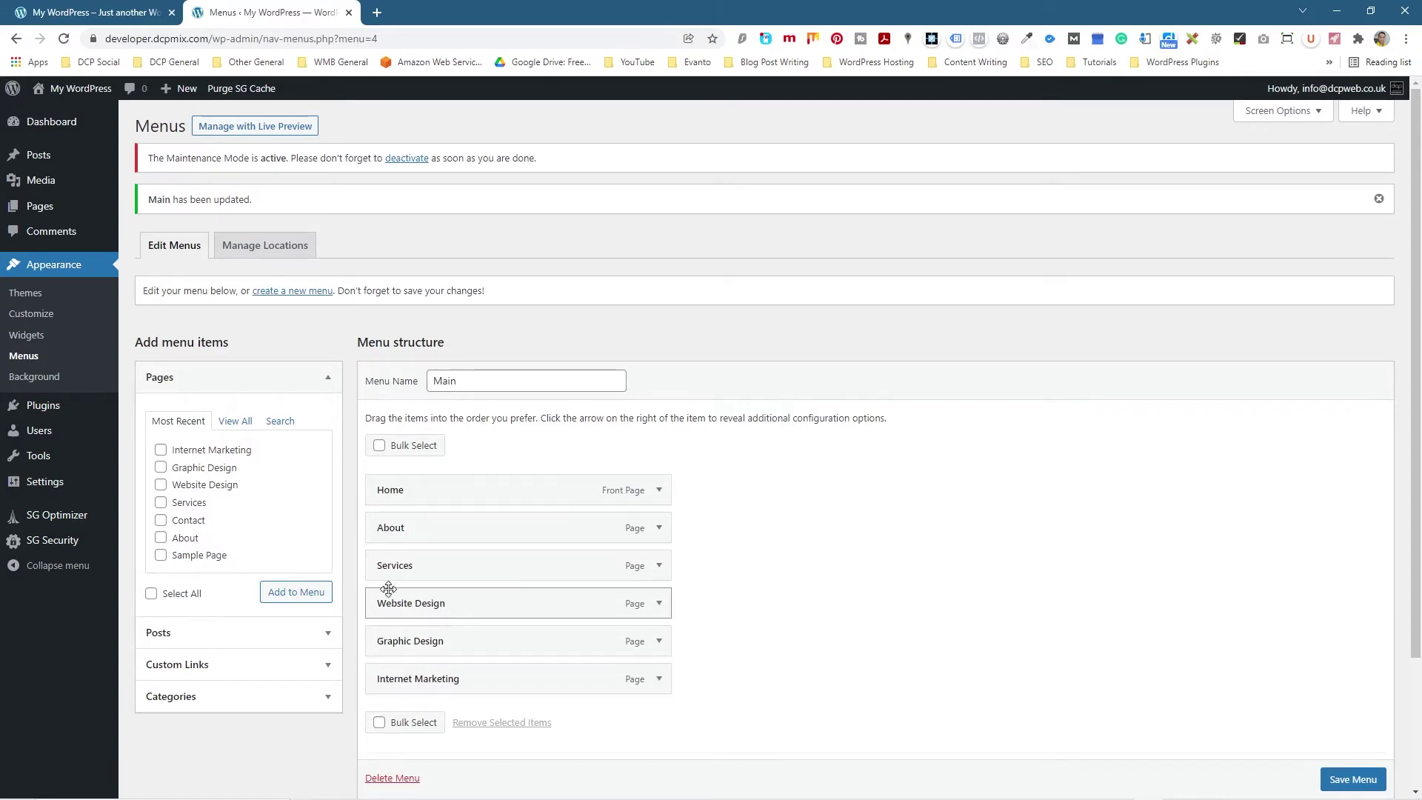
{"action": "left_click_drag", "start_coordinate": [413, 608], "coordinate": [450, 676]}
{"action": "scroll", "coordinate": [1351, 779], "scroll_direction": "down", "scroll_amount": 1}
{"action": "left_click", "coordinate": [1351, 779]}
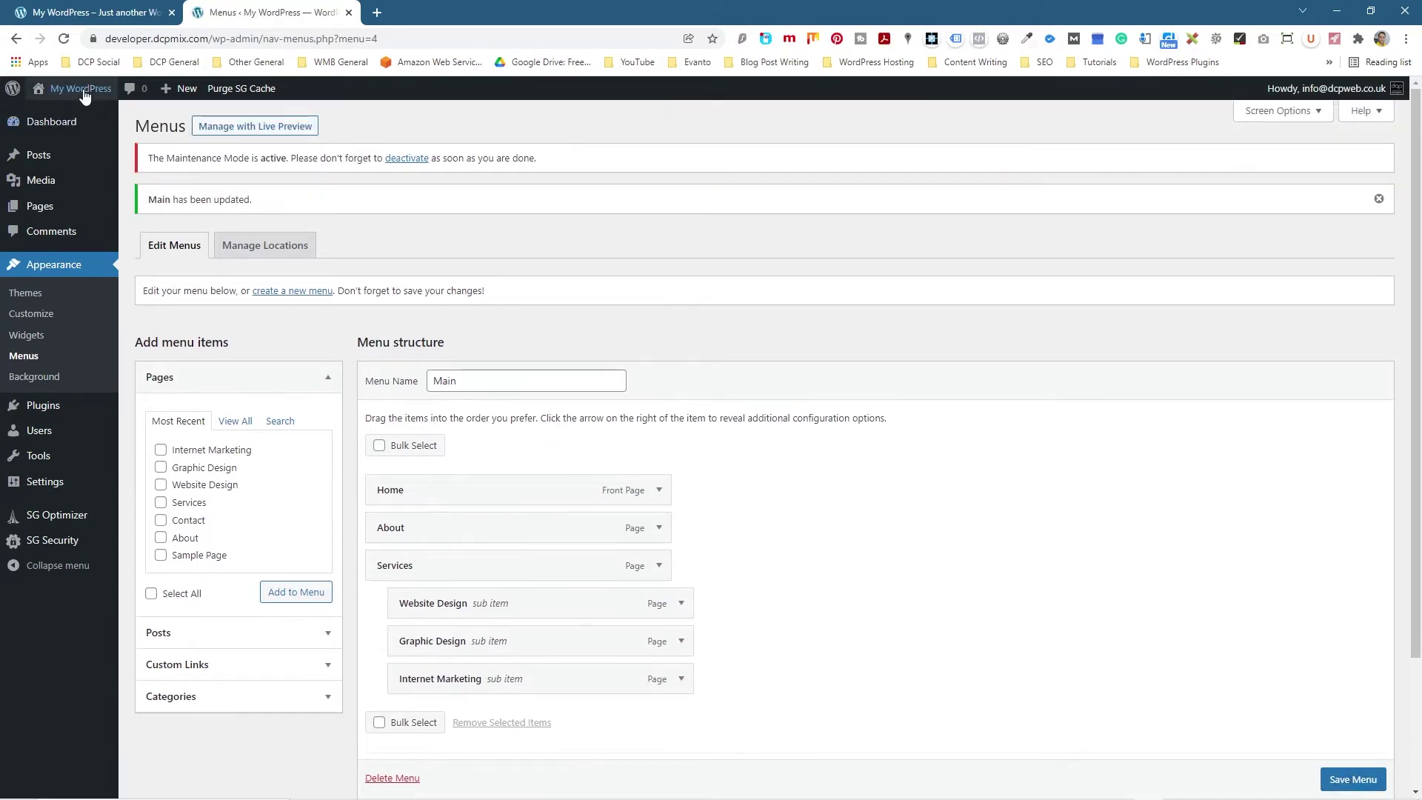
Step: Reload the front-end home page and examine the submenu under Services
{"action": "left_click", "coordinate": [70, 18]}
{"action": "left_click", "coordinate": [64, 39]}
{"action": "mouse_move", "coordinate": [1139, 175]}
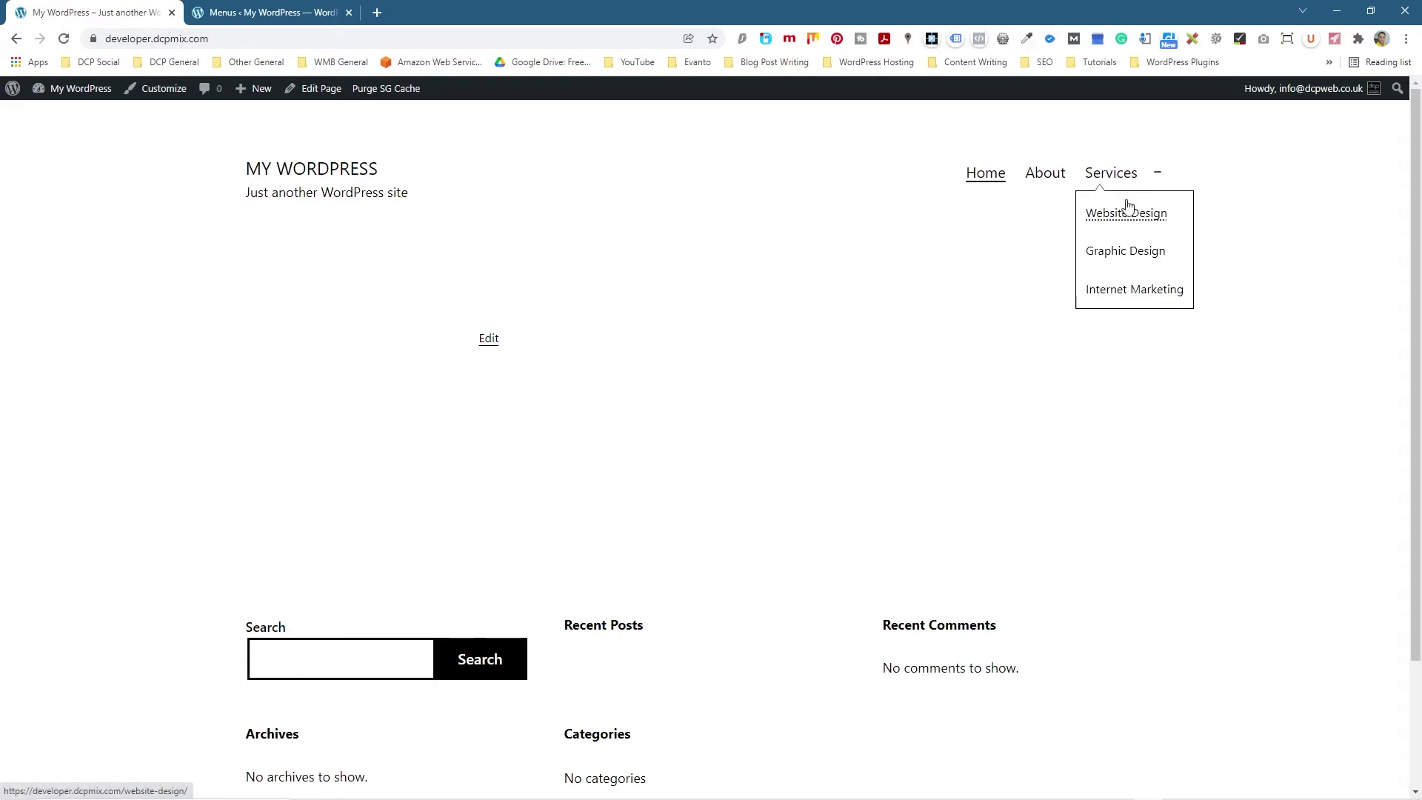
Step: Add the Contact and Blog pages to the Main menu as top-level items with Blog above Contact, and save the menu
{"action": "left_click", "coordinate": [268, 13]}
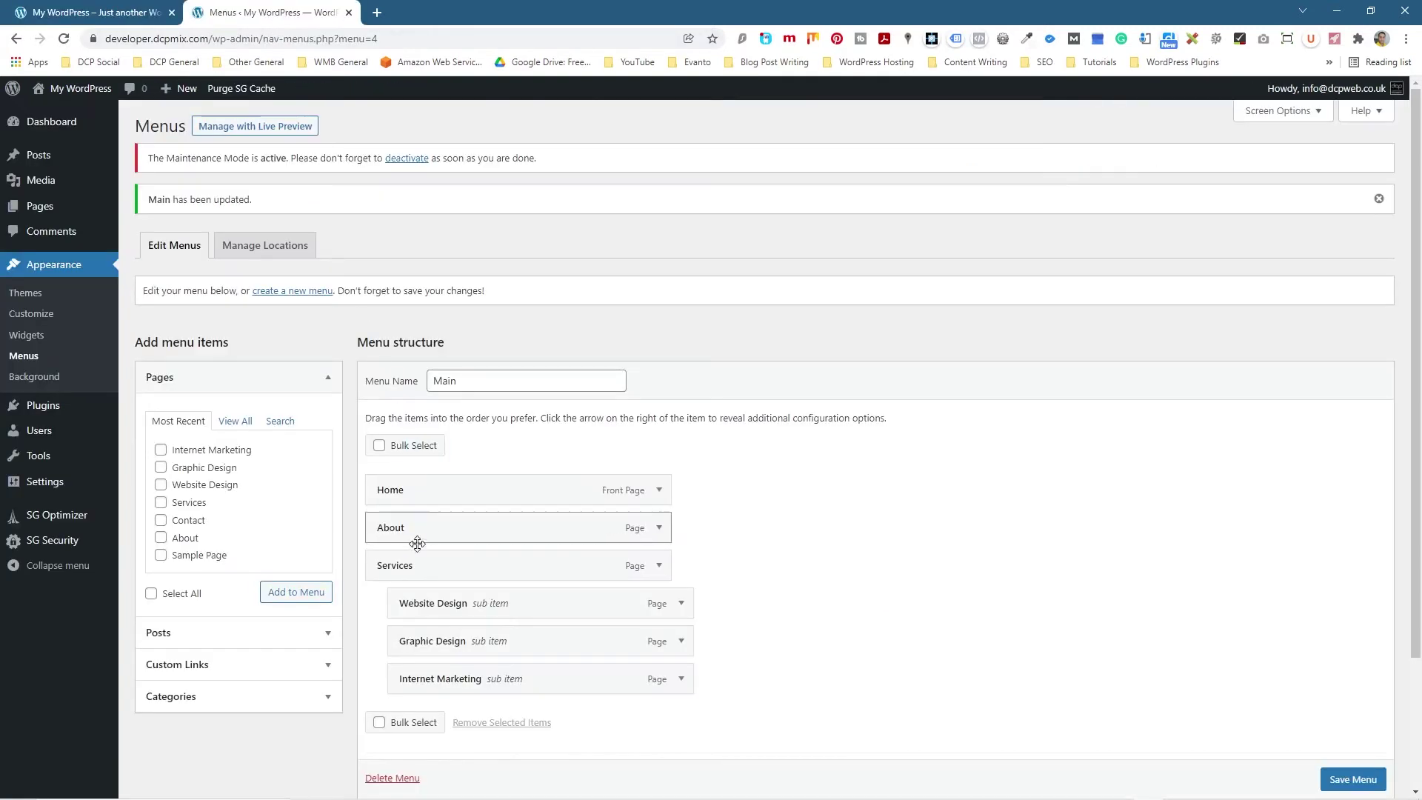
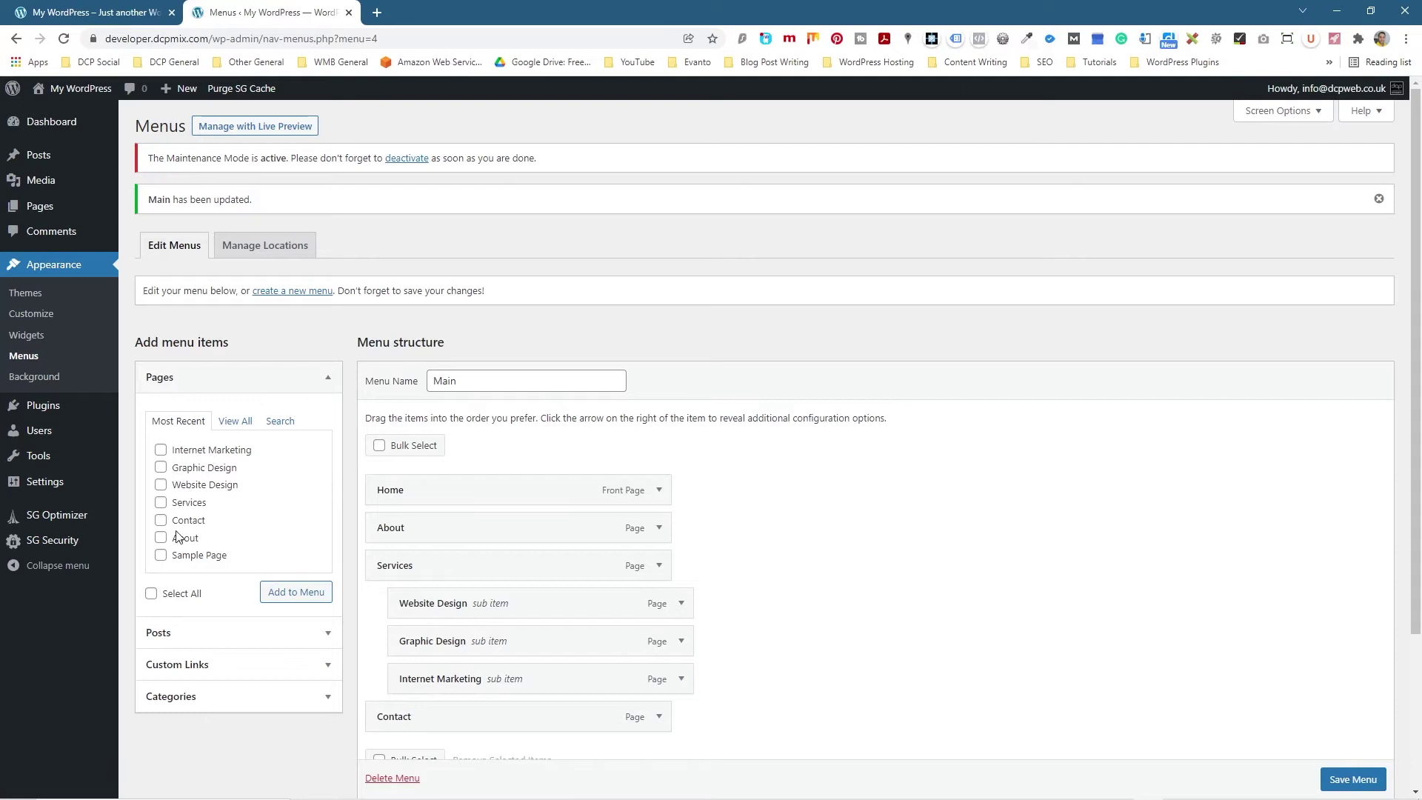
{"action": "left_click", "coordinate": [237, 421]}
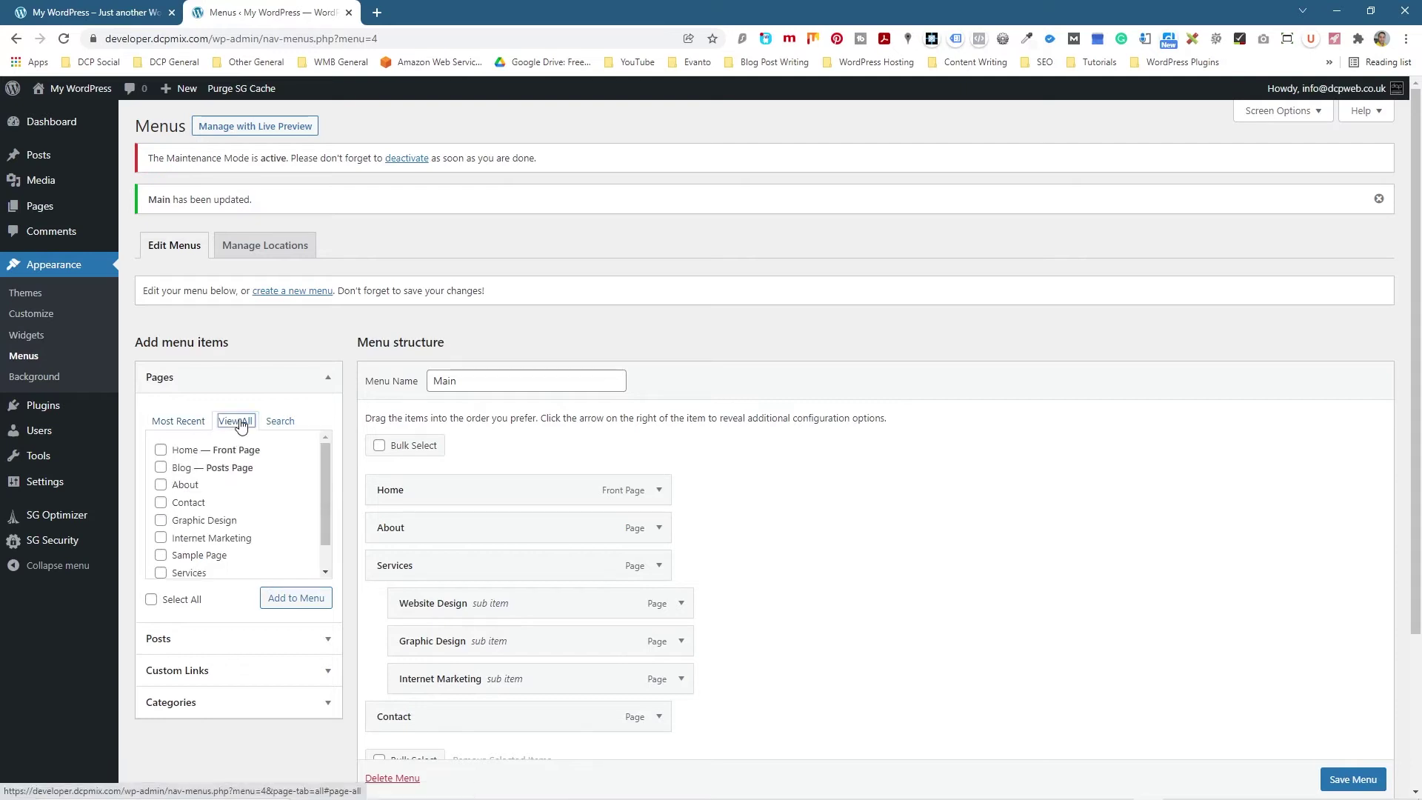
{"action": "scroll", "coordinate": [177, 528], "scroll_direction": "down", "scroll_amount": 1}
{"action": "scroll", "coordinate": [197, 491], "scroll_direction": "up", "scroll_amount": 1}
{"action": "left_click", "coordinate": [161, 467]}
{"action": "left_click", "coordinate": [293, 599]}
{"action": "scroll", "coordinate": [628, 611], "scroll_direction": "down", "scroll_amount": 1}
{"action": "scroll", "coordinate": [628, 611], "scroll_direction": "down", "scroll_amount": 1}
{"action": "left_click_drag", "start_coordinate": [394, 557], "coordinate": [455, 522]}
{"action": "left_click", "coordinate": [1356, 756]}
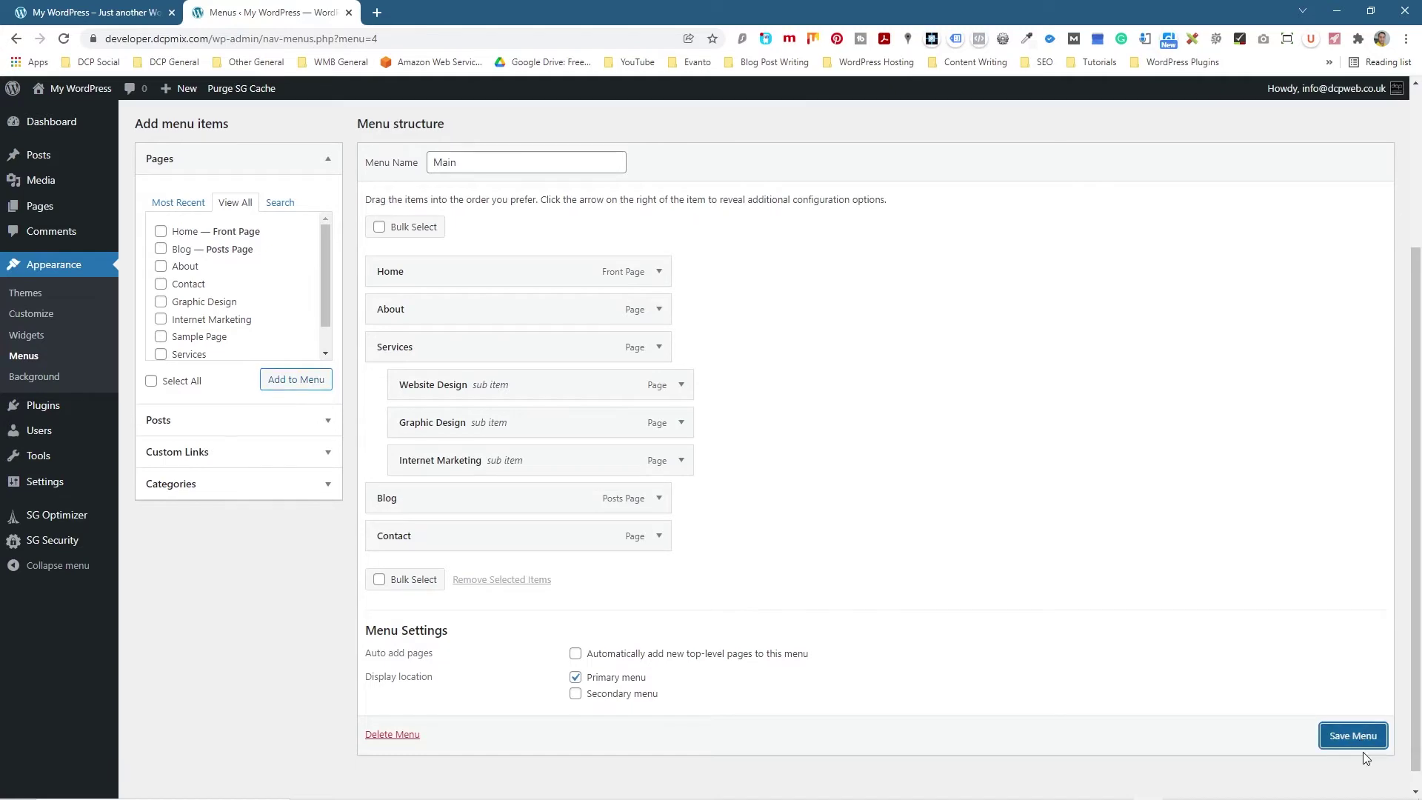
Step: Reload the front-end home page to check the navigation for Blog and Contact, and return to the menu editor
{"action": "left_click", "coordinate": [82, 16]}
{"action": "left_click", "coordinate": [64, 39]}
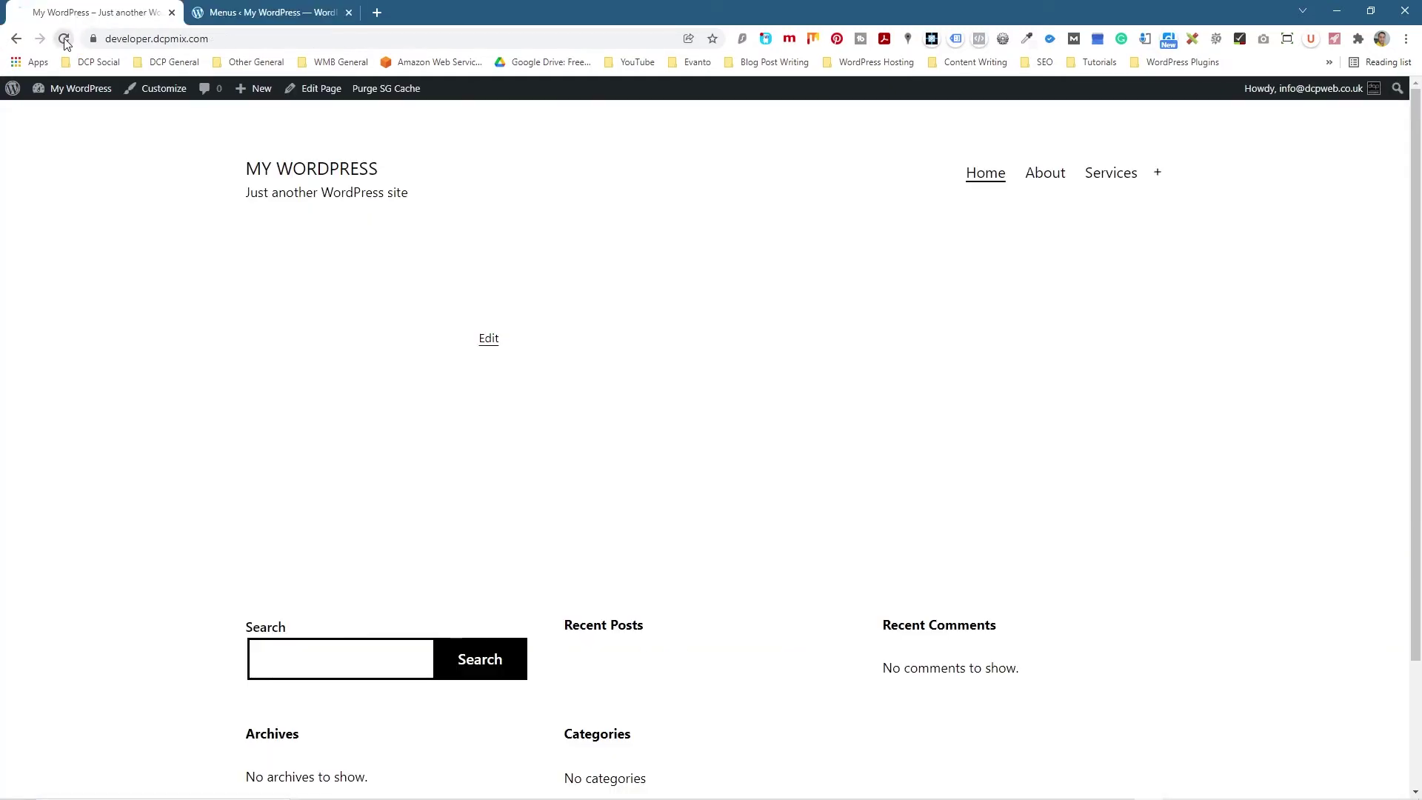
{"action": "mouse_move", "coordinate": [1075, 172]}
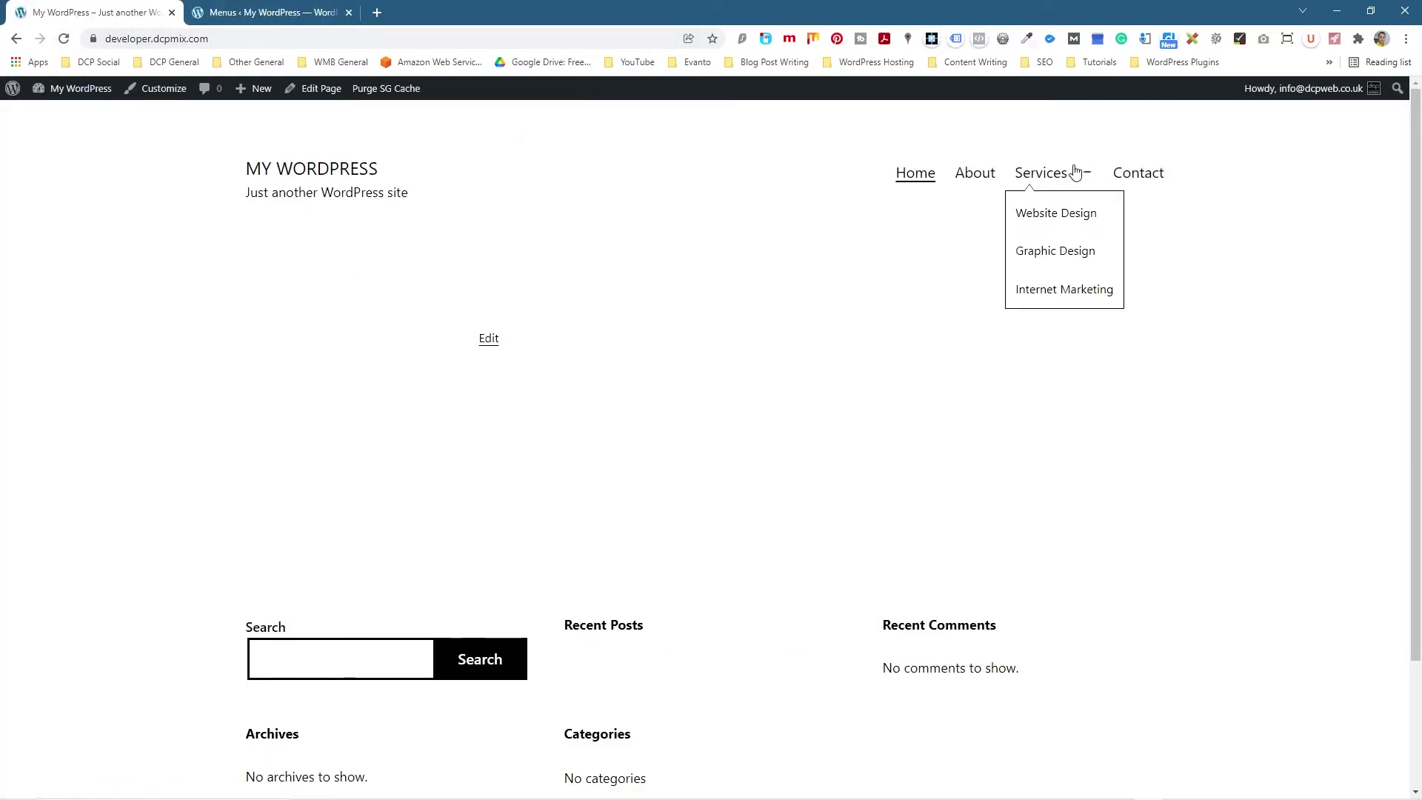
{"action": "left_click", "coordinate": [304, 14]}
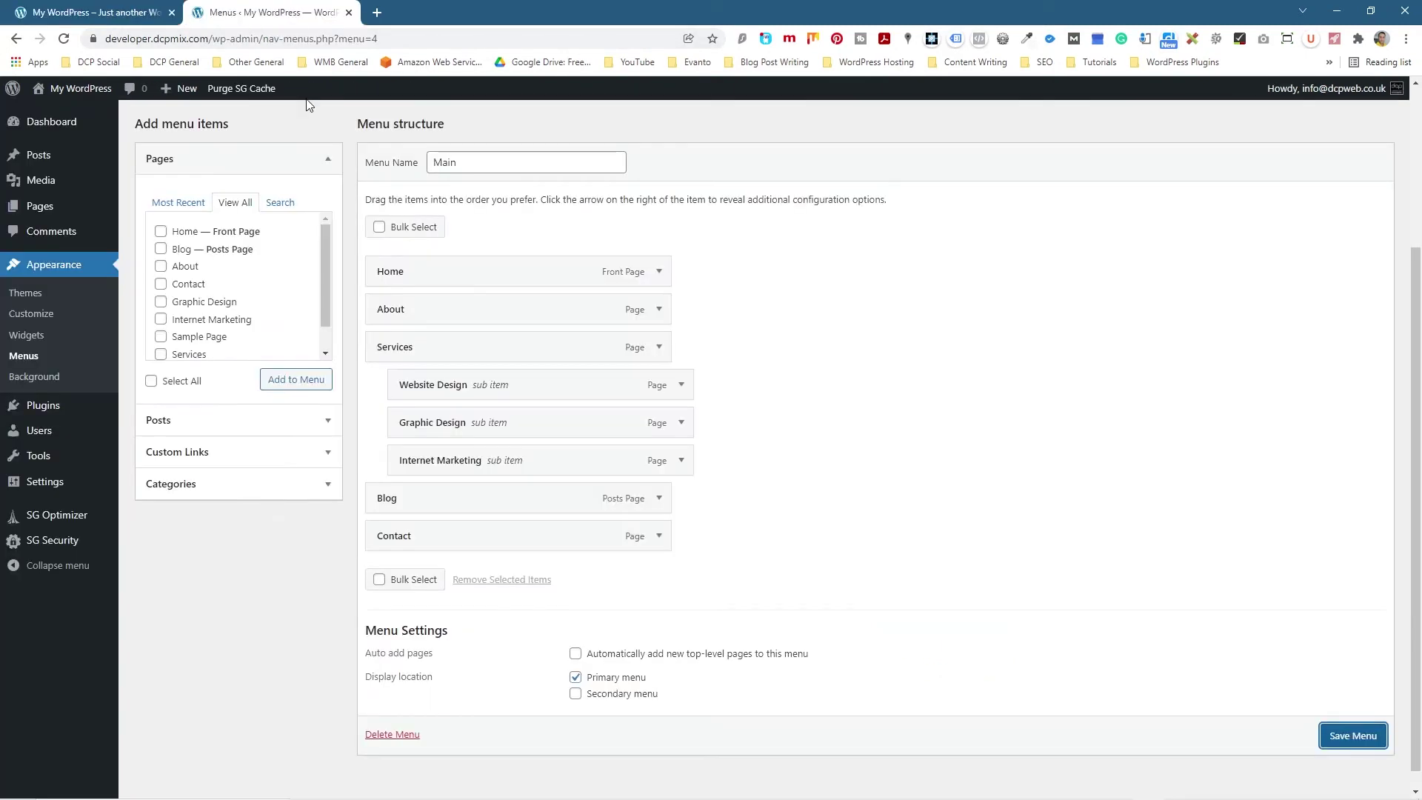
Step: Open and close the Blog menu item's settings and save the Main menu
{"action": "left_click", "coordinate": [660, 501]}
{"action": "left_click", "coordinate": [660, 502]}
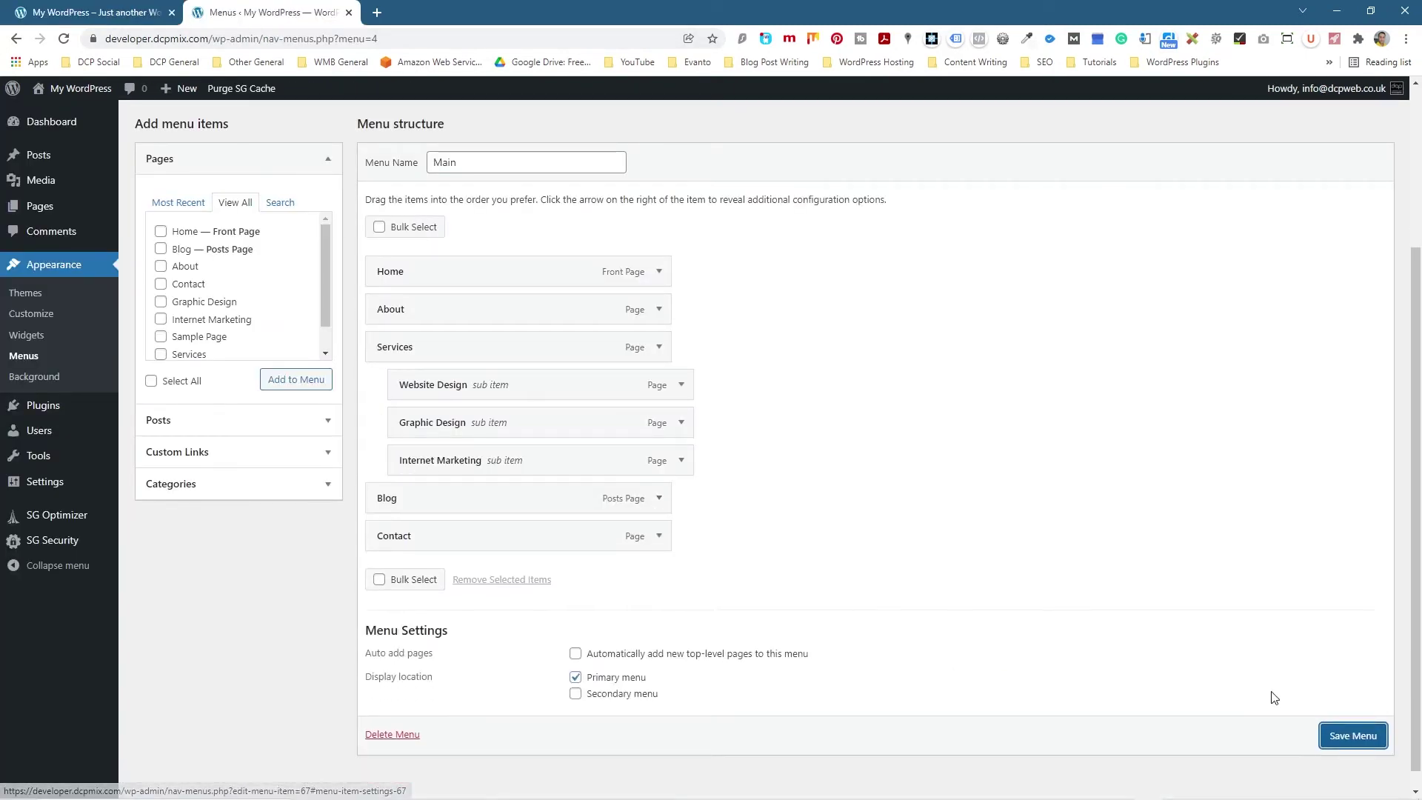
{"action": "left_click", "coordinate": [1353, 735]}
Step: Create a new post titled "Sample Post" and publish it
{"action": "mouse_move", "coordinate": [48, 187]}
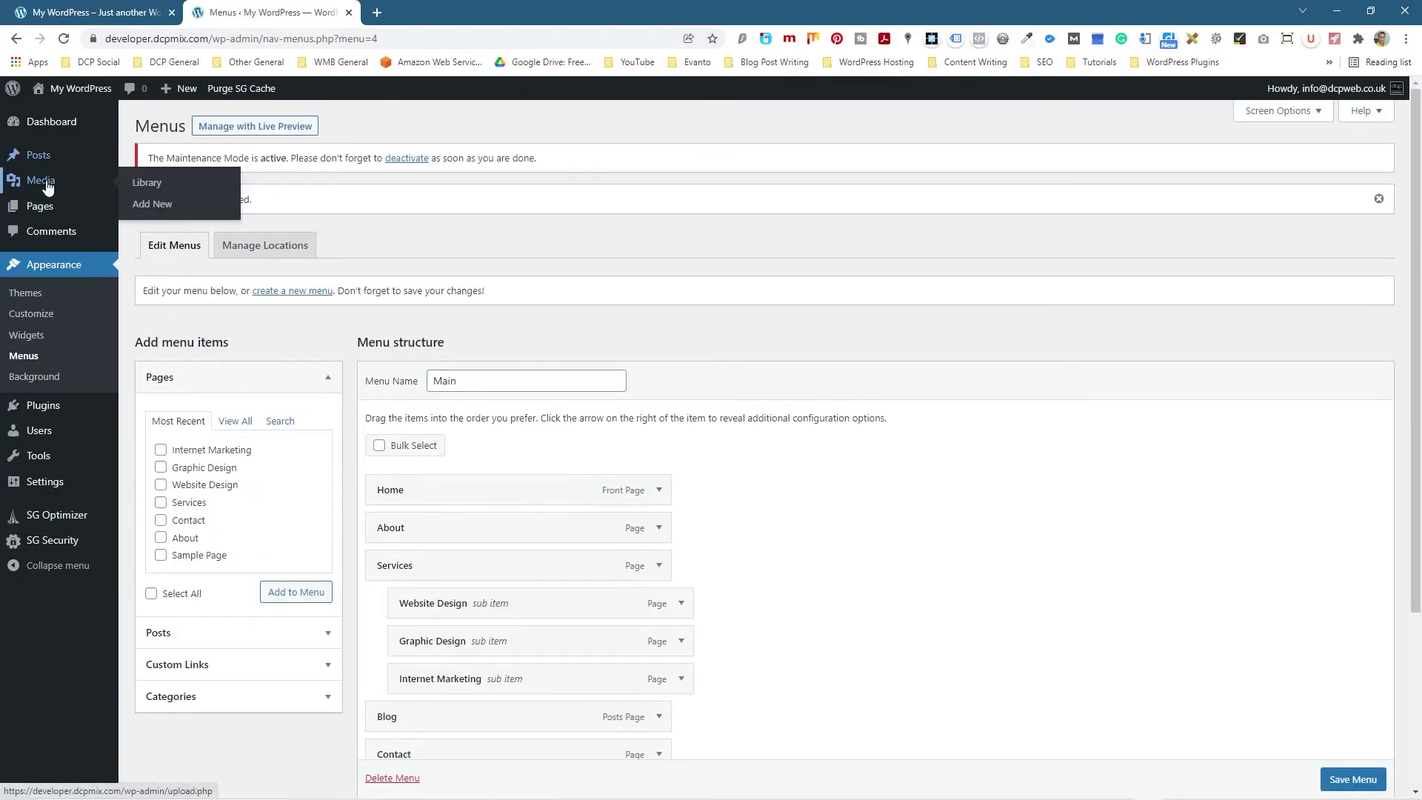
{"action": "left_click", "coordinate": [33, 155]}
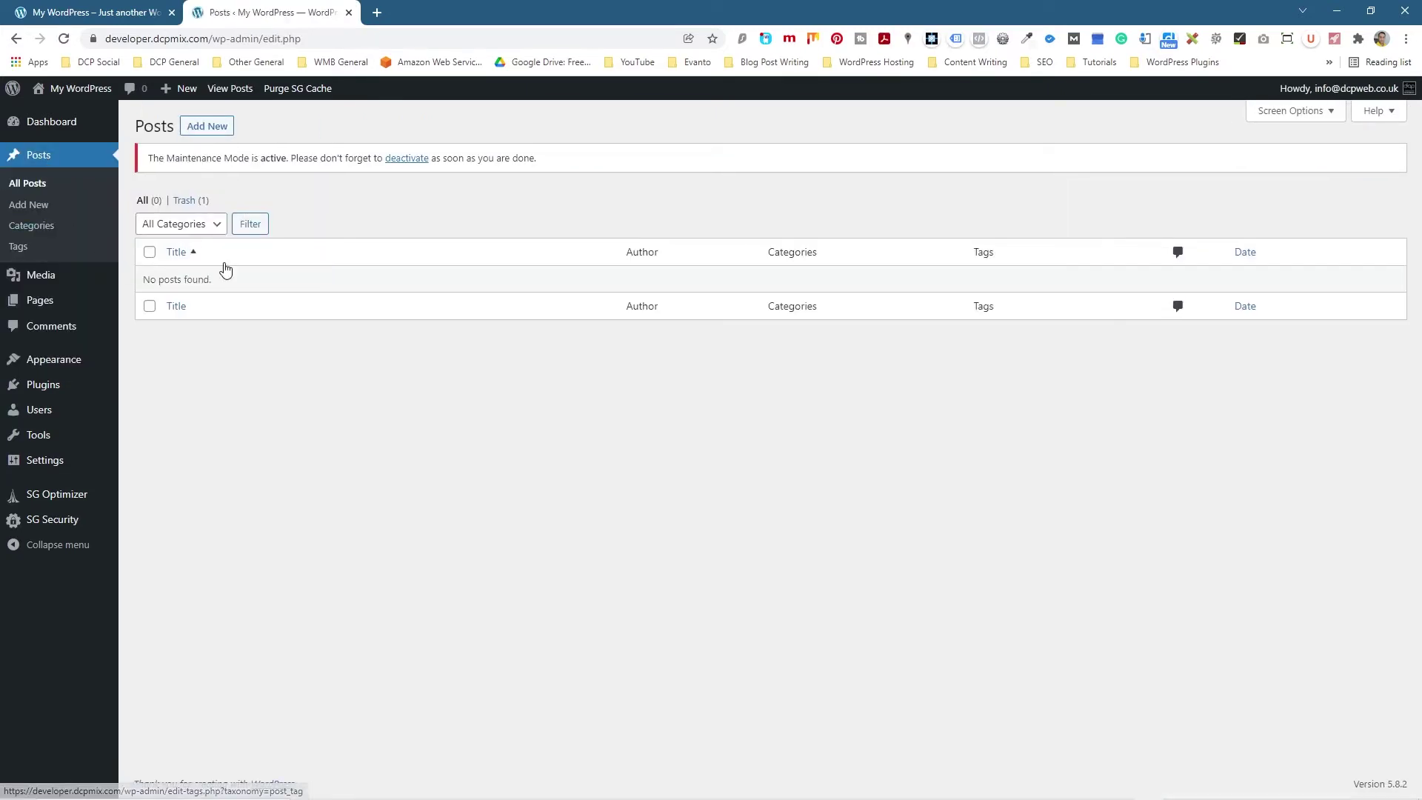
{"action": "left_click", "coordinate": [202, 127]}
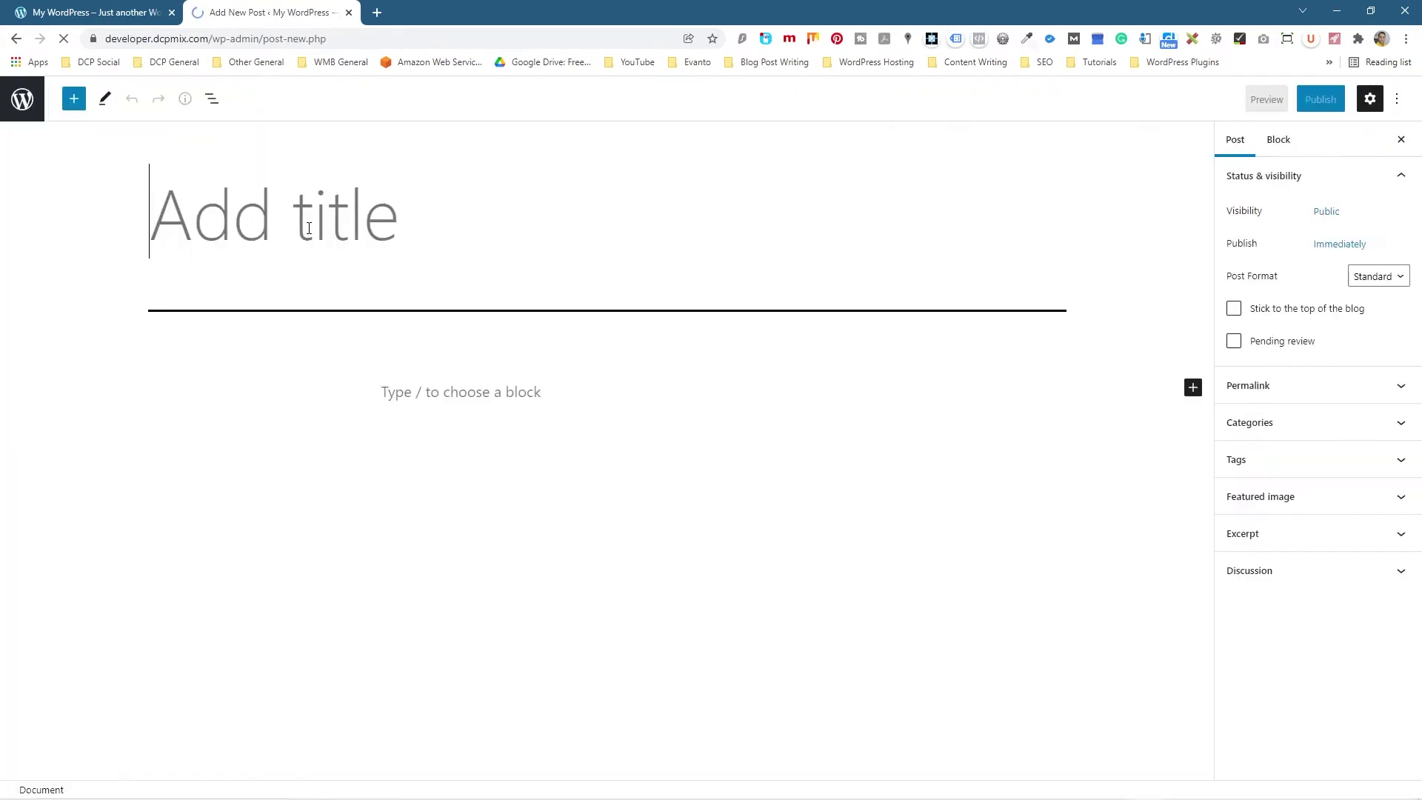
{"action": "type", "text": "Sample"}
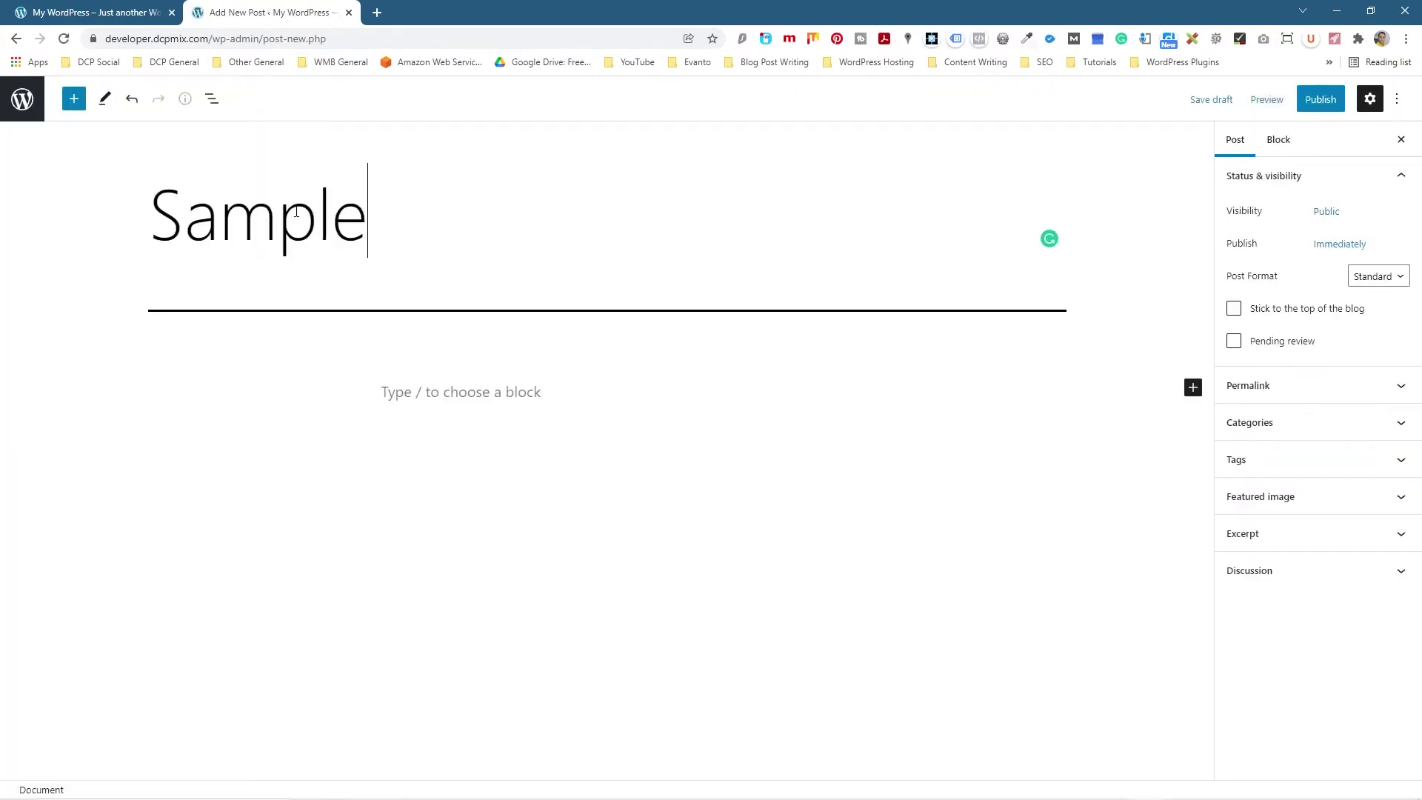
{"action": "type", "text": " Post"}
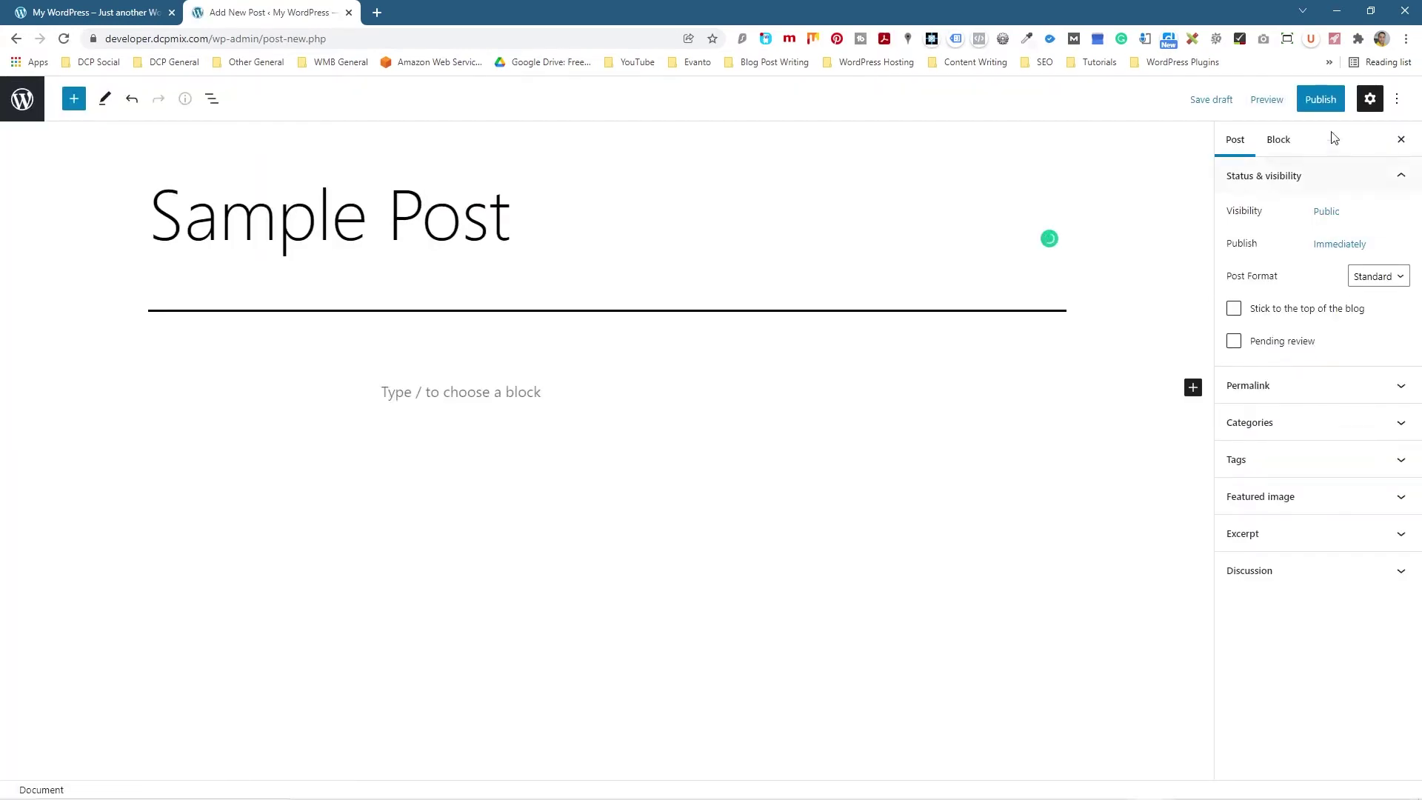
{"action": "left_click", "coordinate": [1320, 98]}
{"action": "left_click", "coordinate": [1259, 100]}
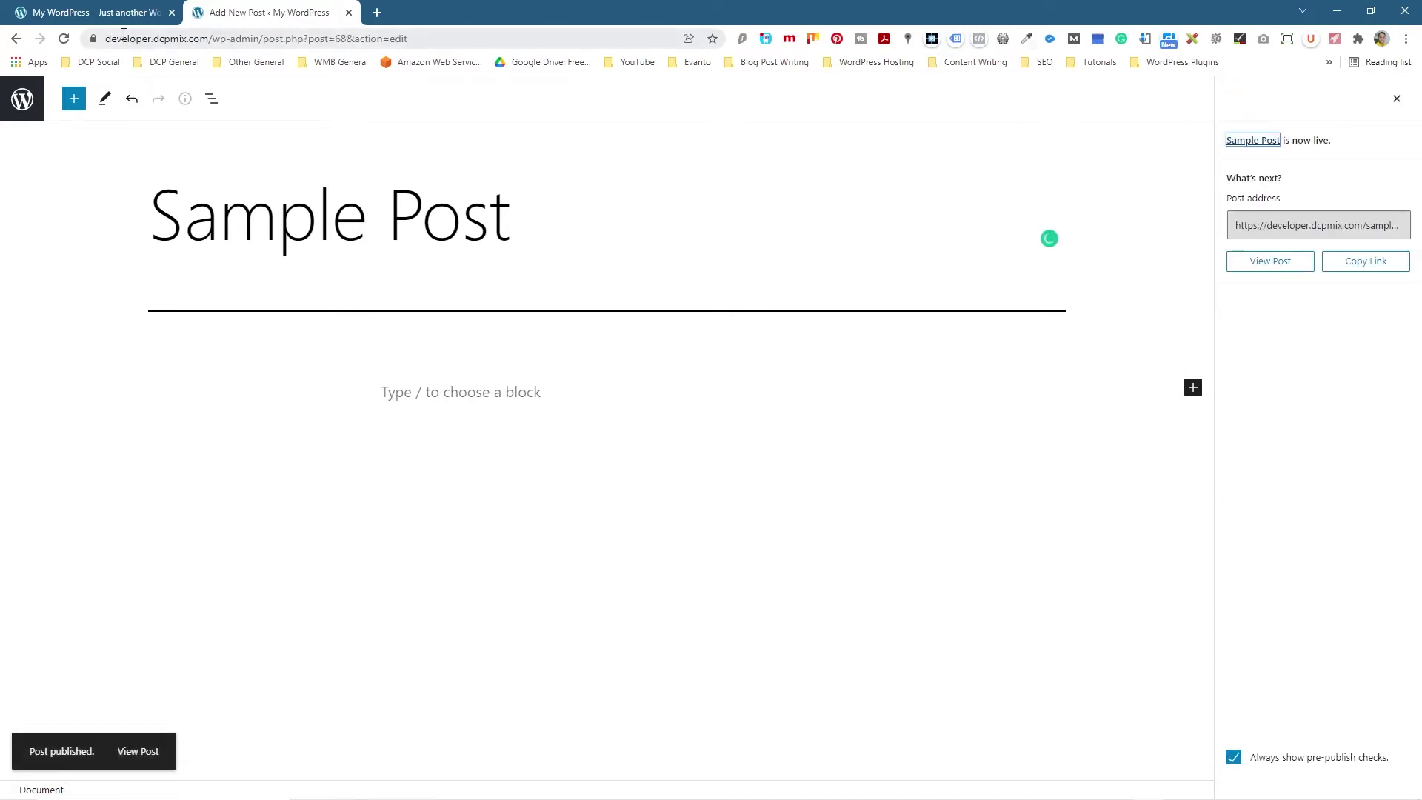
Step: Reload the front-end home page, check the Blog page for the new post, and return to Home
{"action": "left_click", "coordinate": [93, 11]}
{"action": "left_click", "coordinate": [64, 39]}
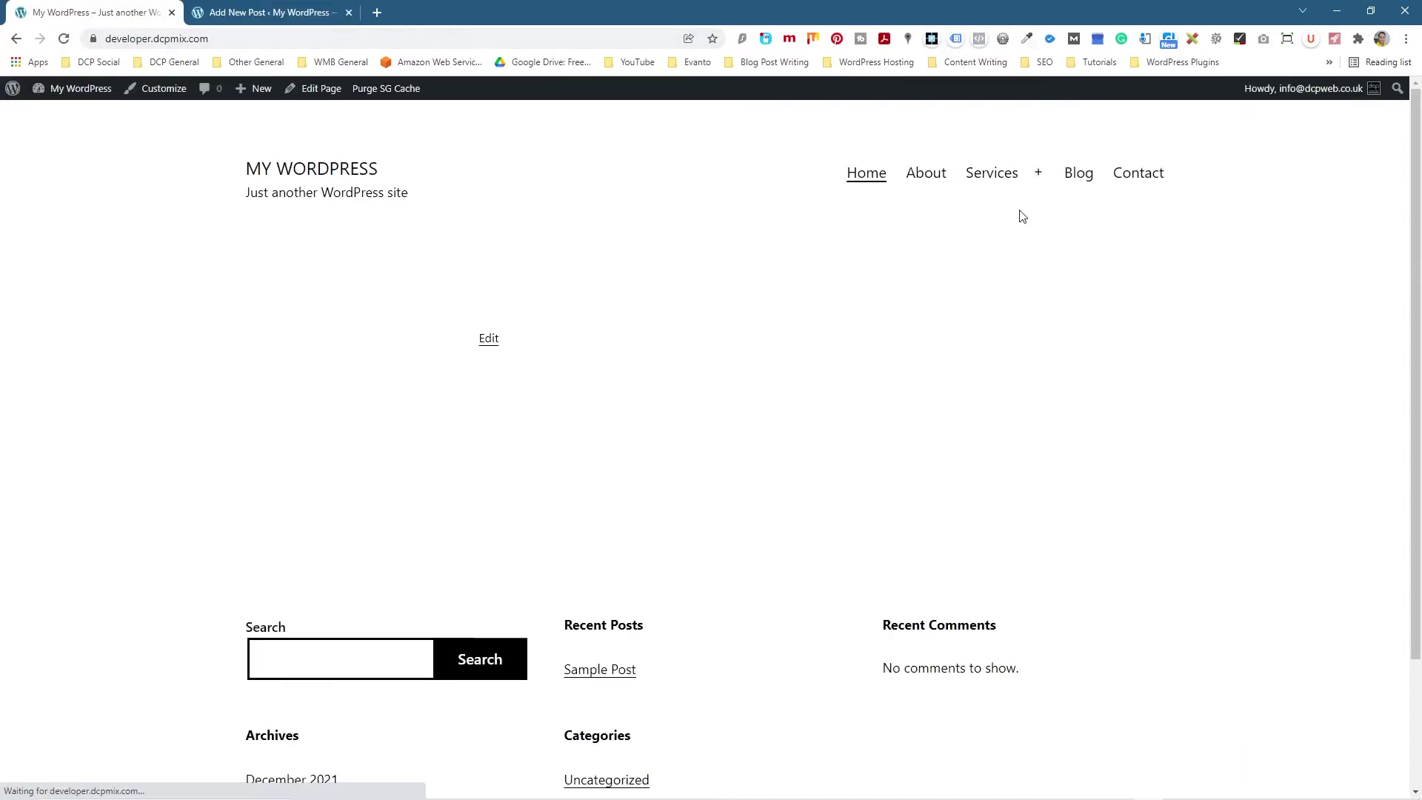
{"action": "left_click", "coordinate": [1080, 174]}
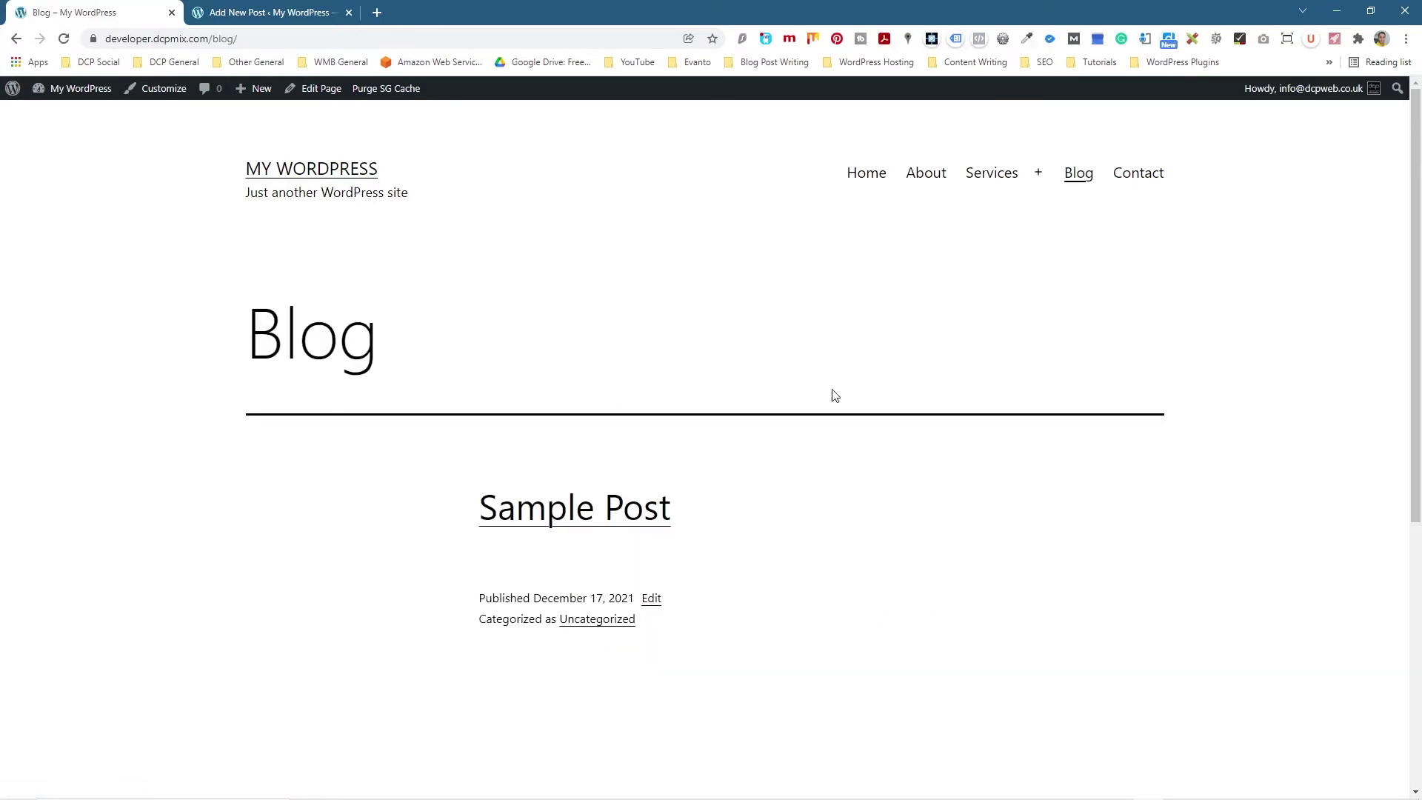
{"action": "left_click", "coordinate": [866, 173]}
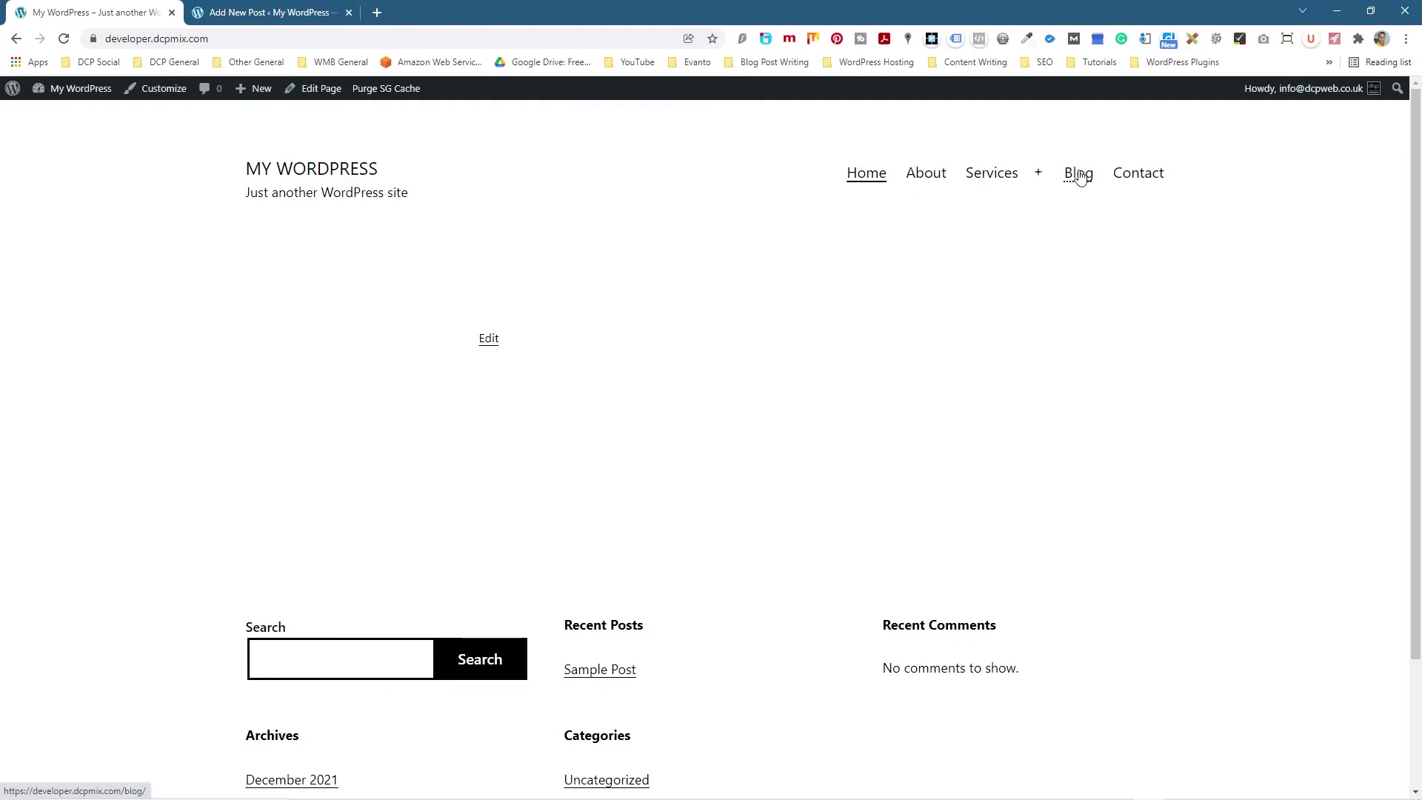
Step: Leave the post editor for the posts list and look over the navigation items on the front-end home page
{"action": "left_click", "coordinate": [276, 12]}
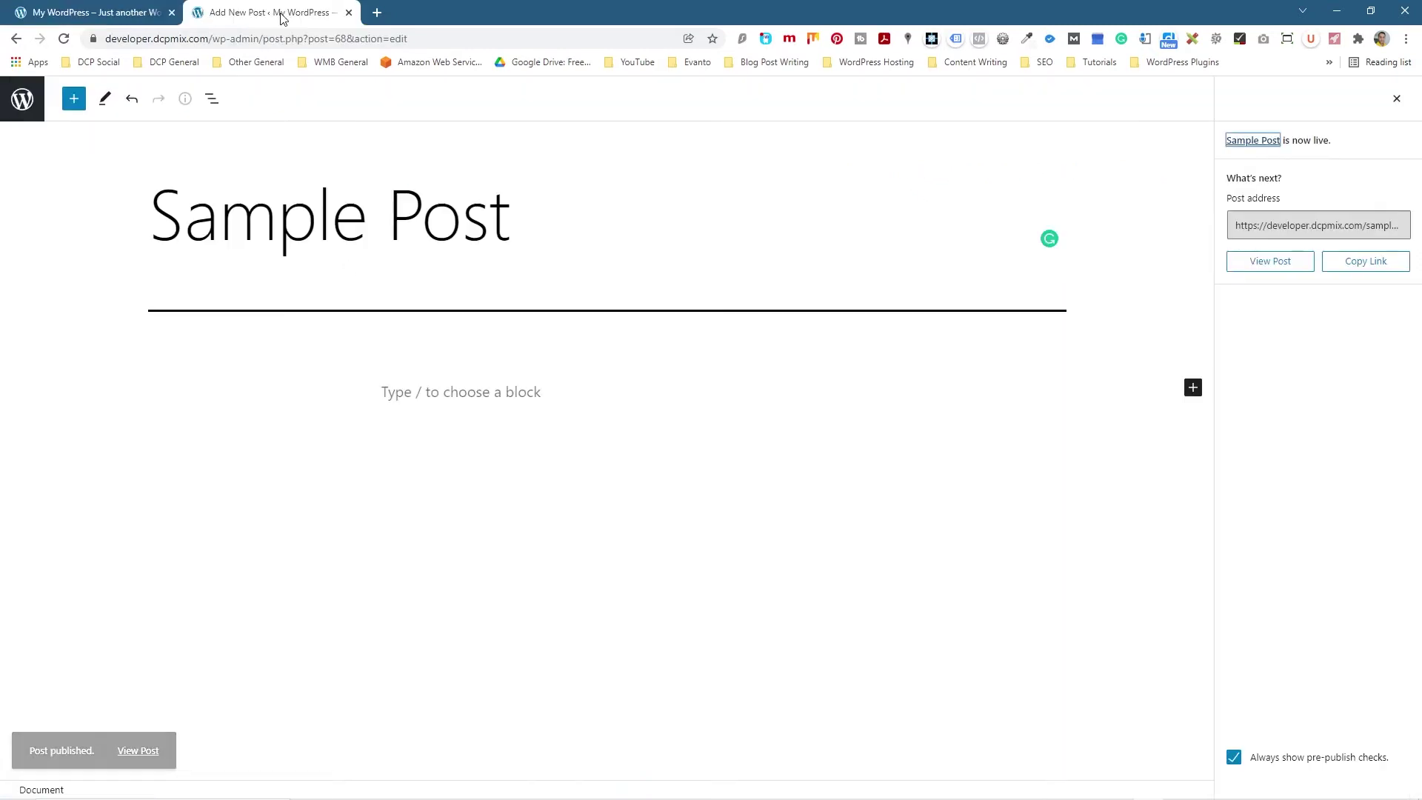
{"action": "left_click", "coordinate": [23, 99]}
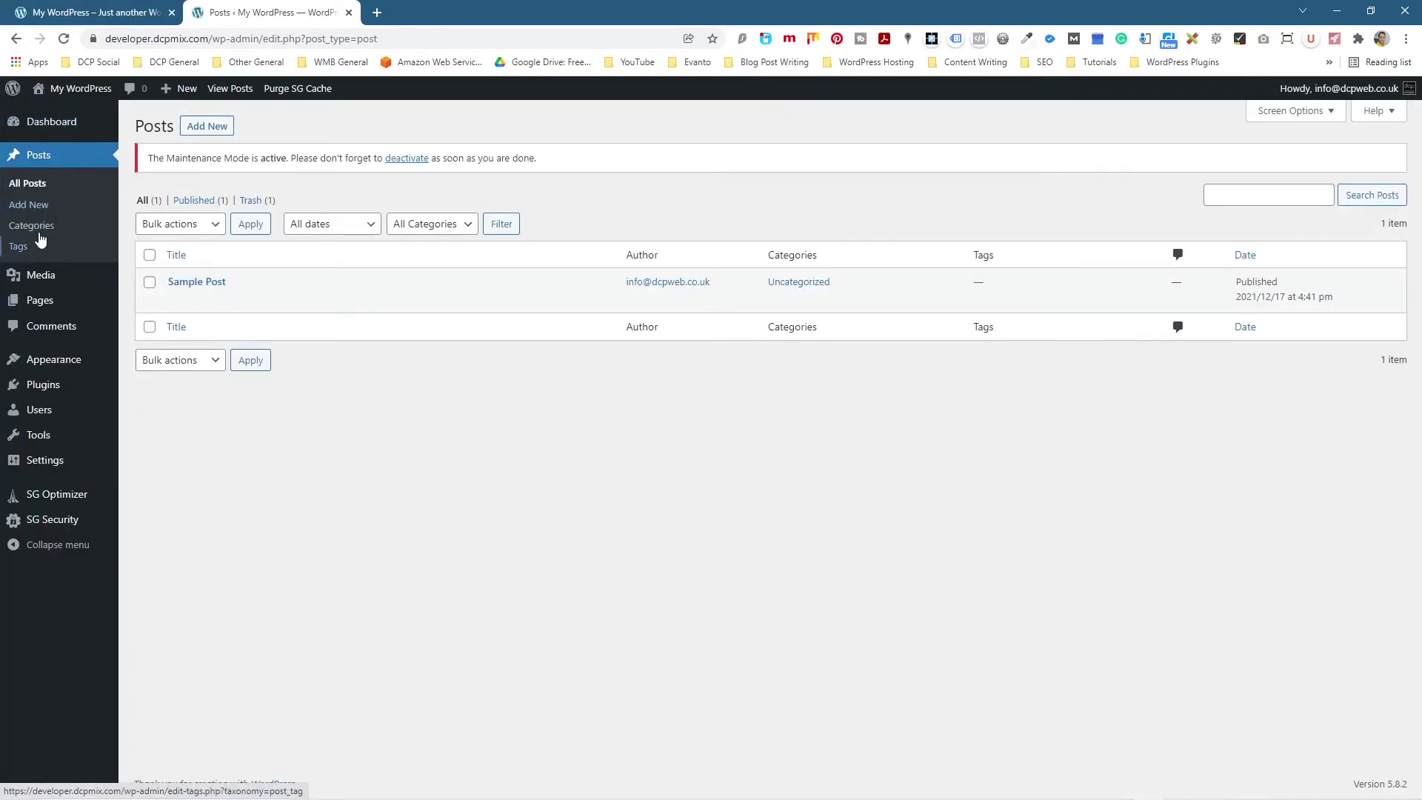
{"action": "left_click", "coordinate": [96, 13]}
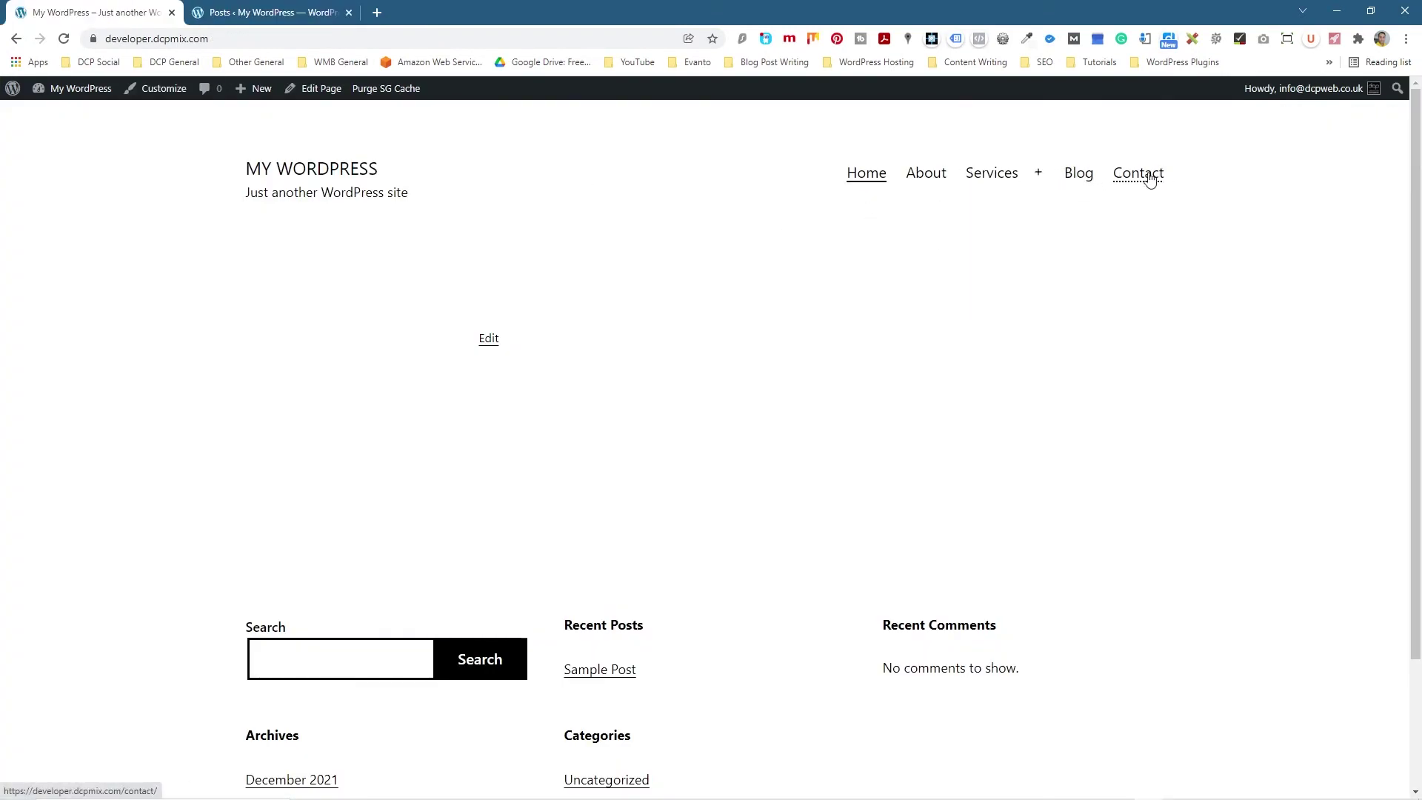
{"action": "mouse_move", "coordinate": [988, 190]}
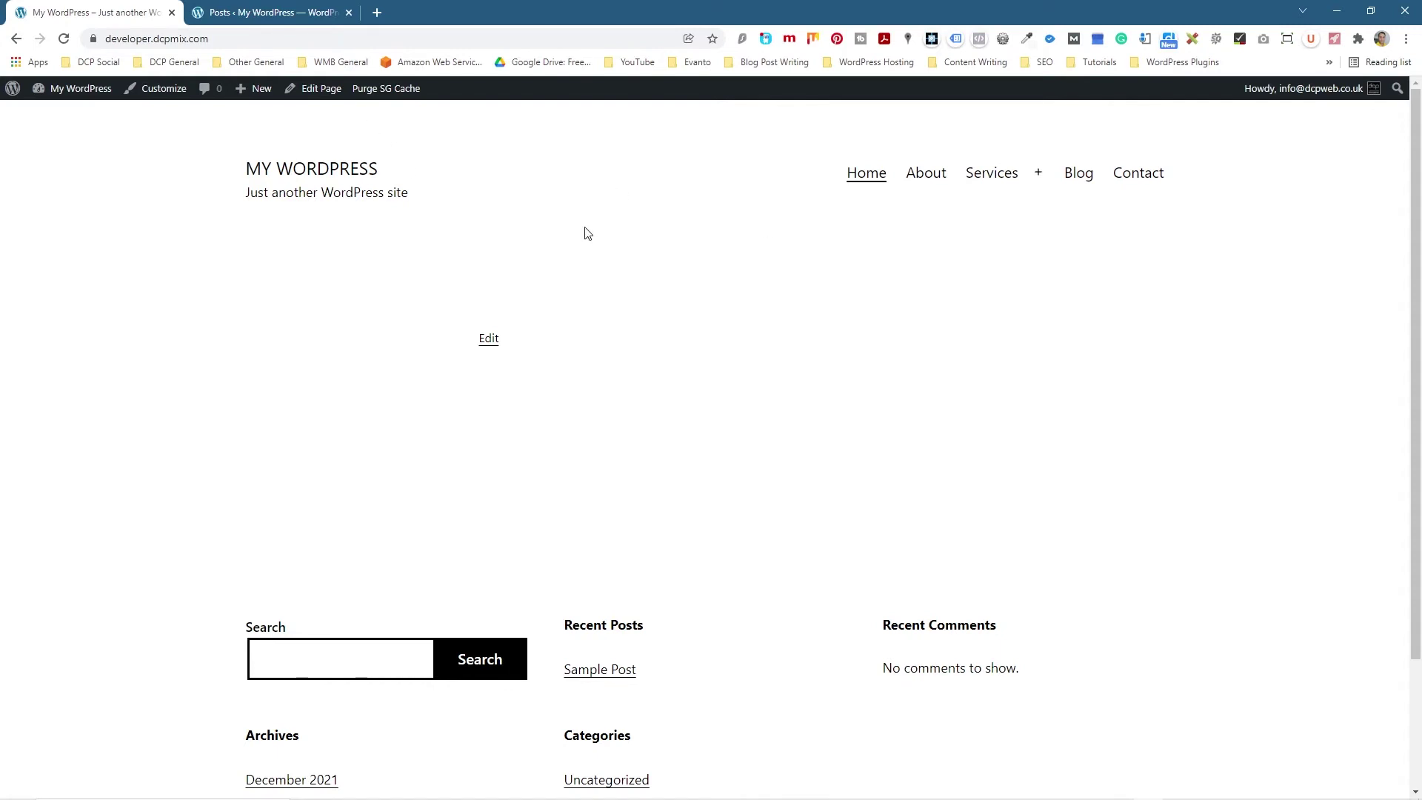
Step: Open dcpweb.co.uk in a new browser tab and copy its web address
{"action": "left_click", "coordinate": [376, 12]}
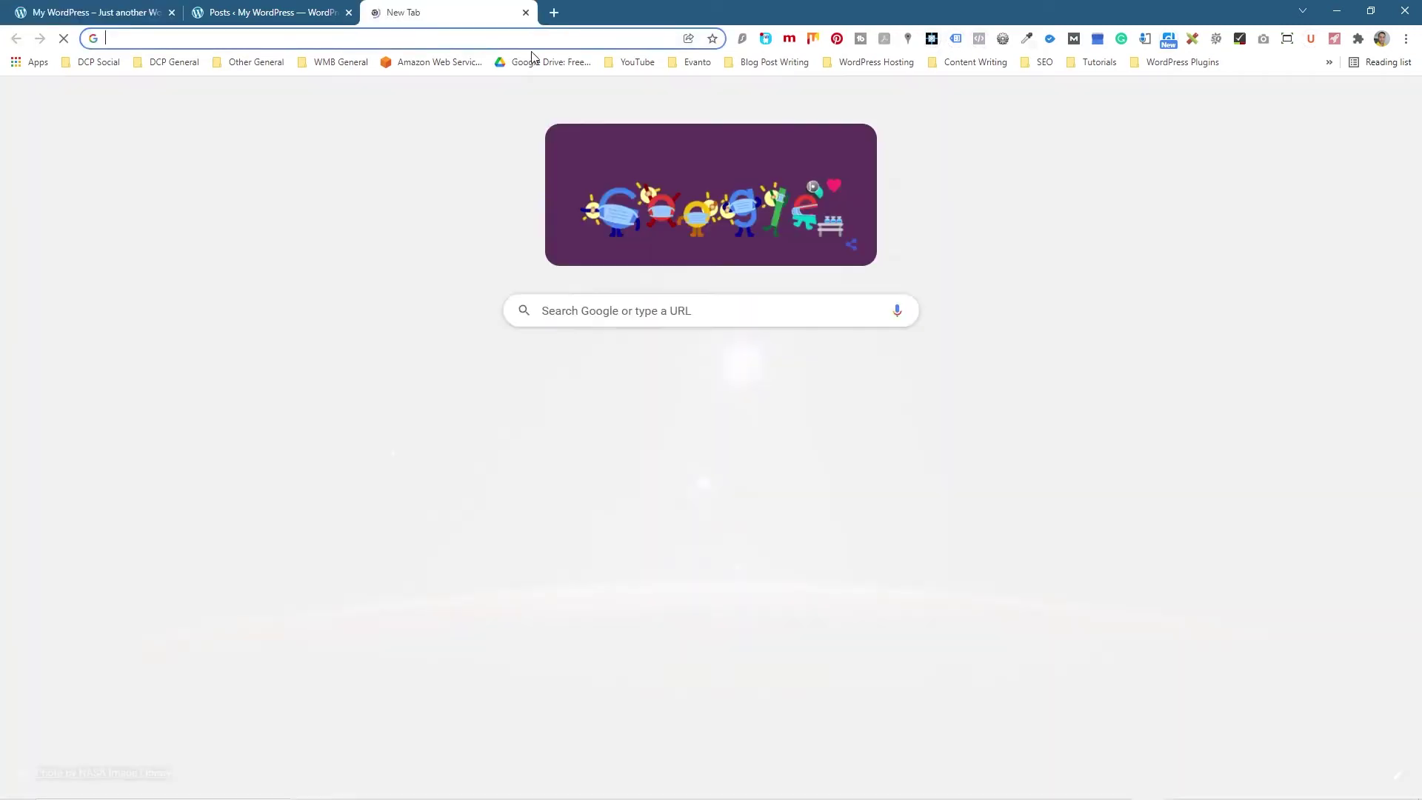
{"action": "type", "text": "dcpweb.co.uk"}
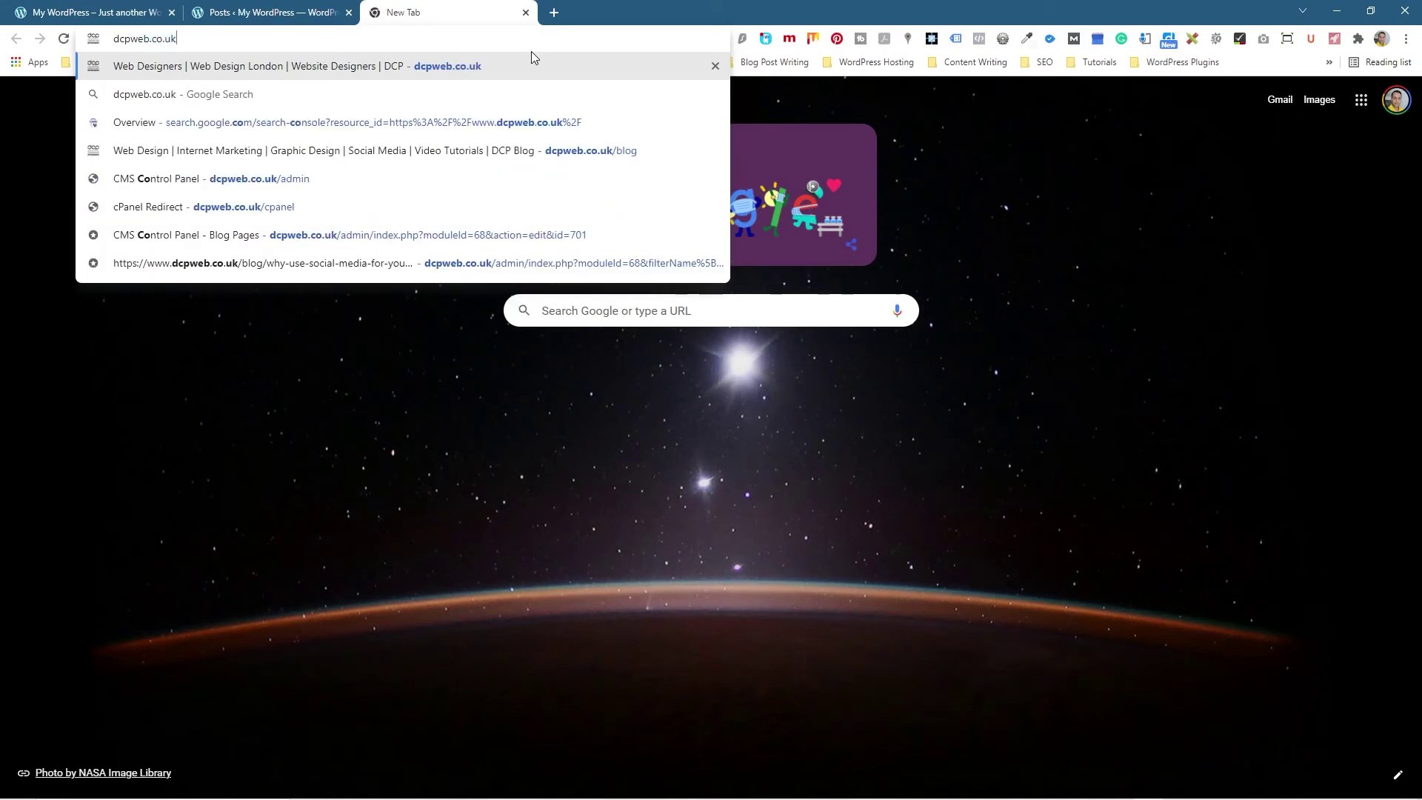
{"action": "key", "text": "Return"}
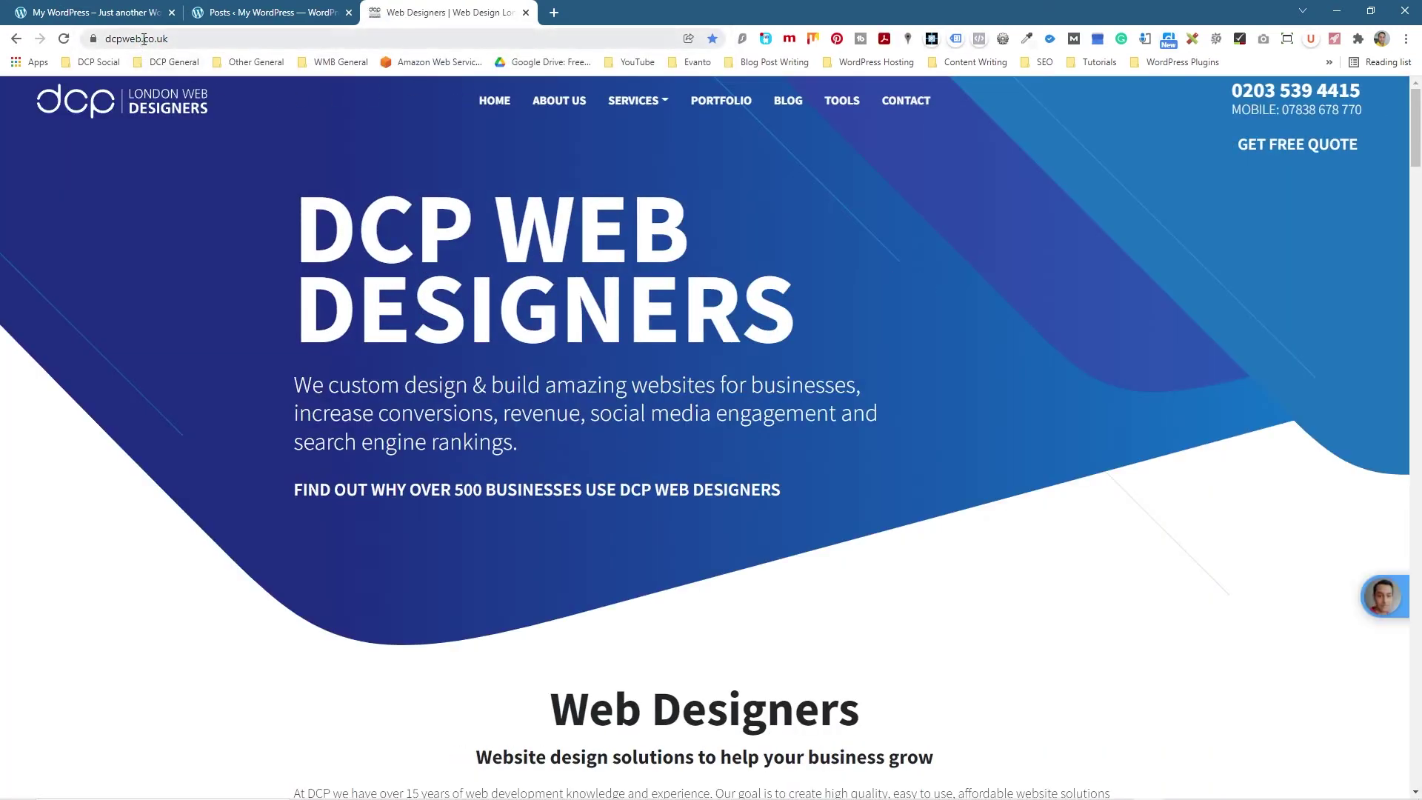
{"action": "left_click", "coordinate": [144, 39]}
{"action": "right_click", "coordinate": [150, 39]}
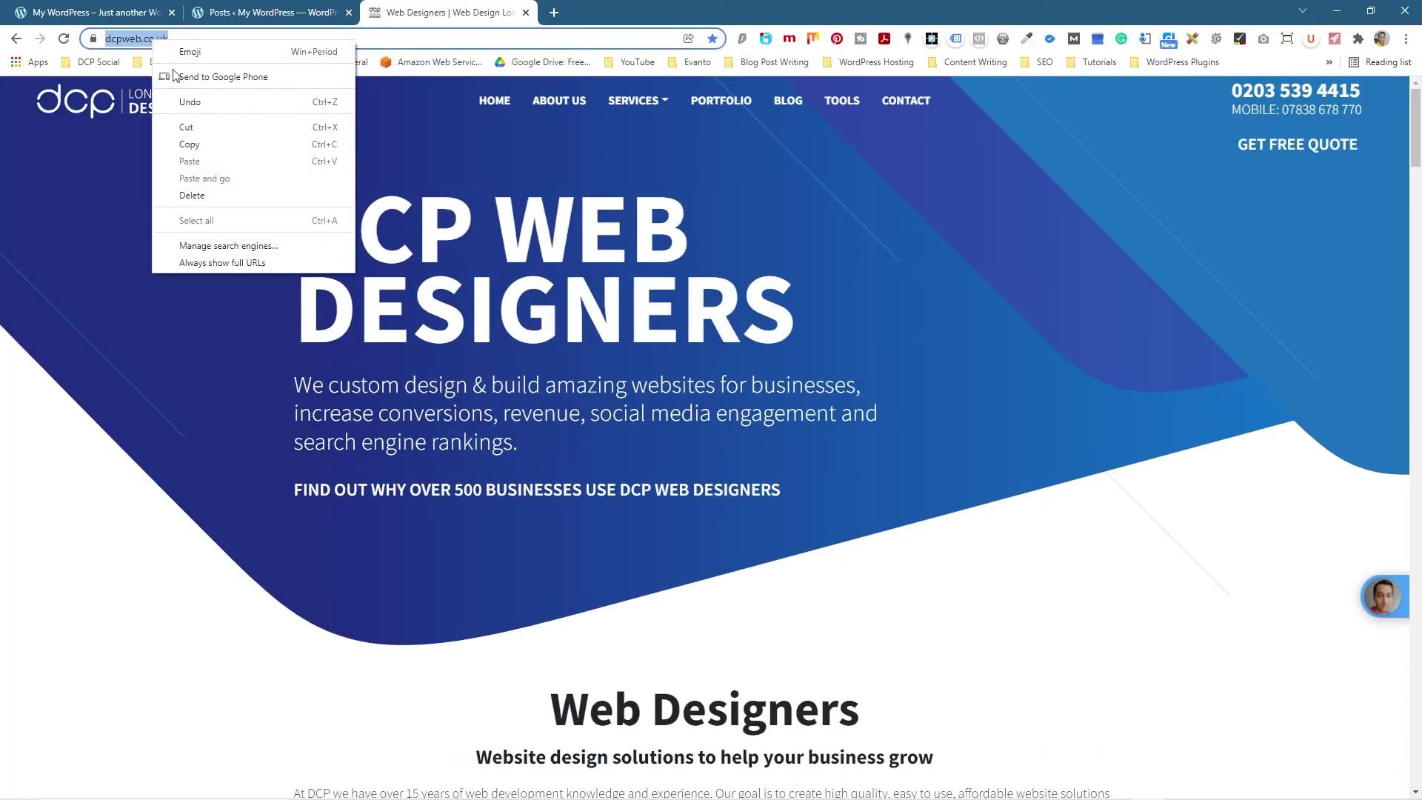
{"action": "left_click", "coordinate": [215, 138]}
Step: Examine the DCP site's nested Services menu and its Tools and Blog pages, and return to the WordPress front-end home page
{"action": "mouse_move", "coordinate": [637, 100]}
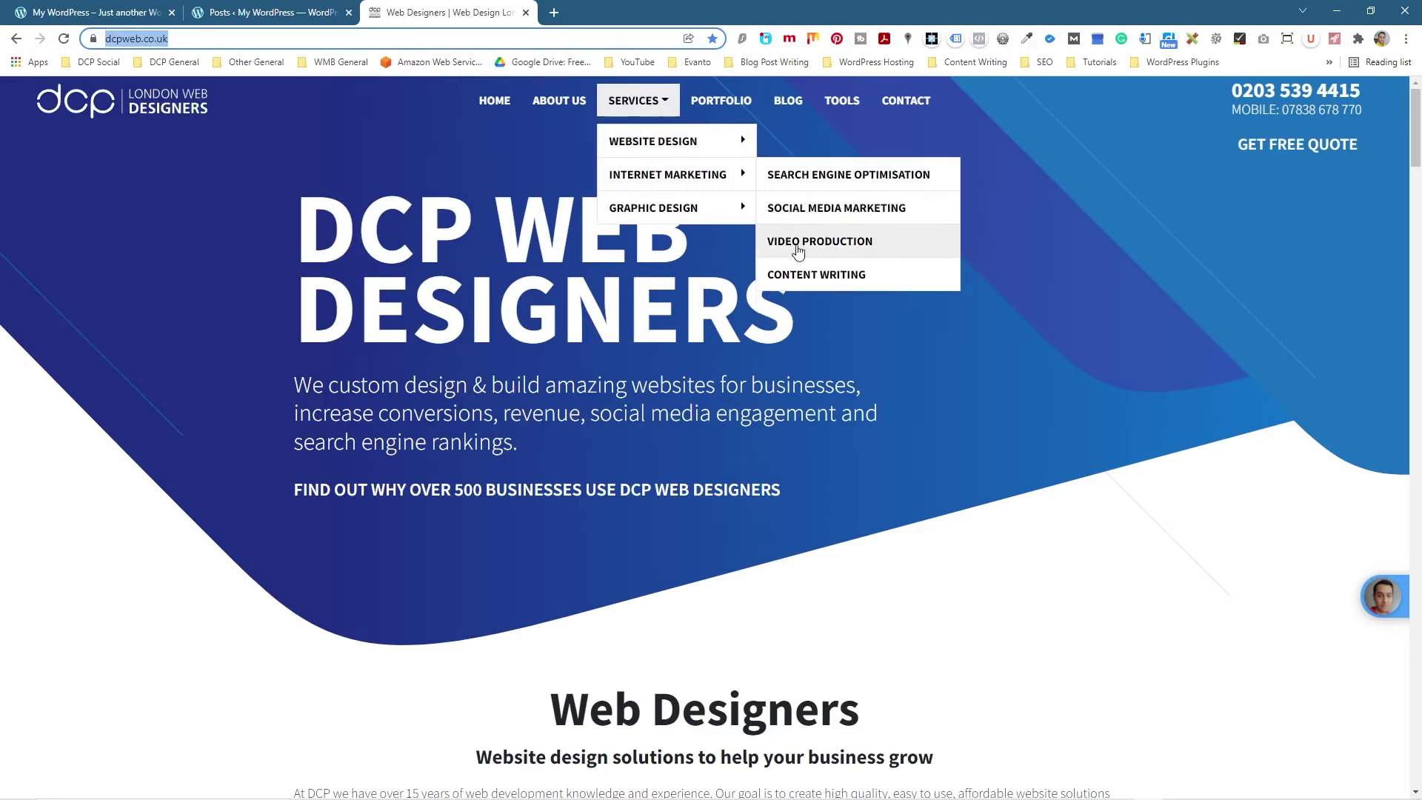
{"action": "mouse_move", "coordinate": [689, 141]}
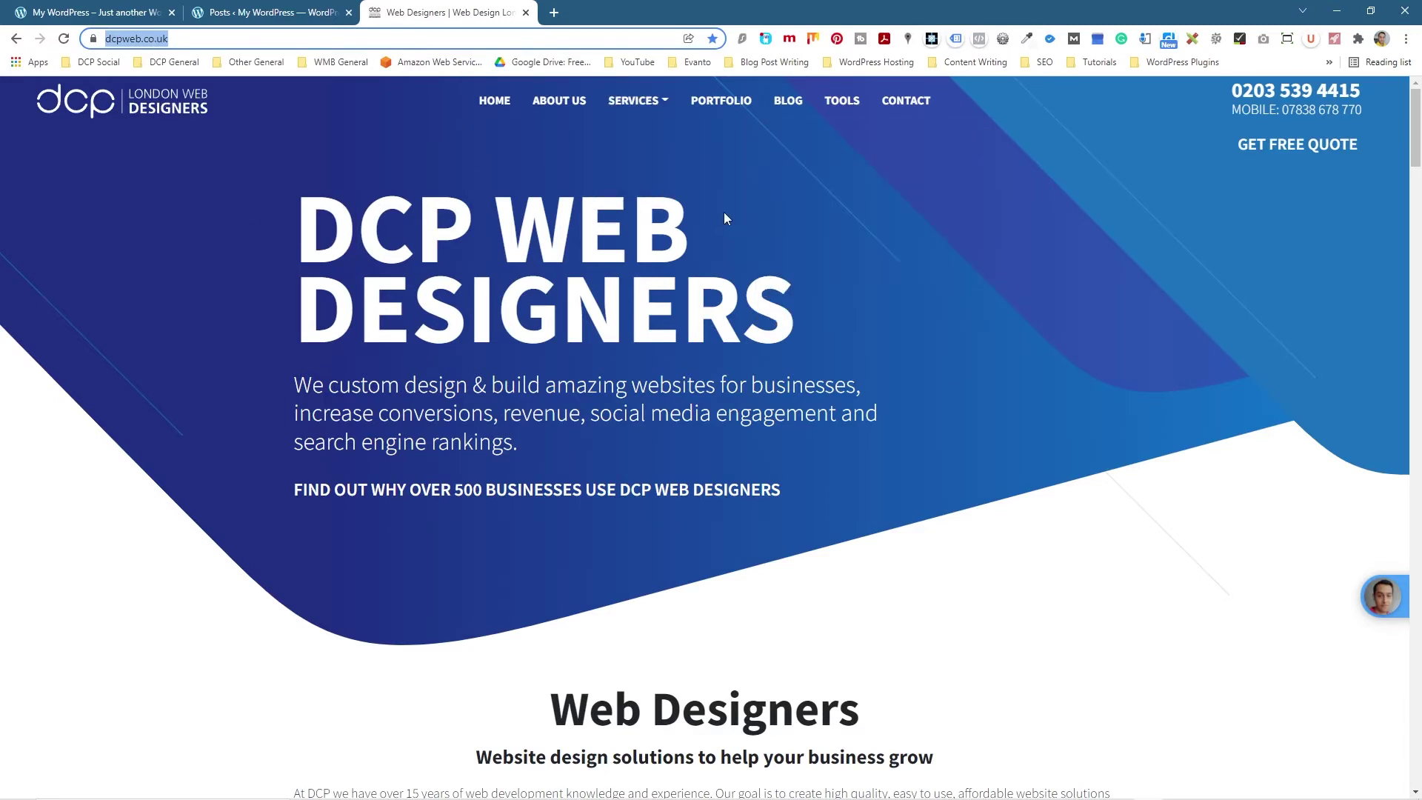
{"action": "left_click", "coordinate": [852, 106]}
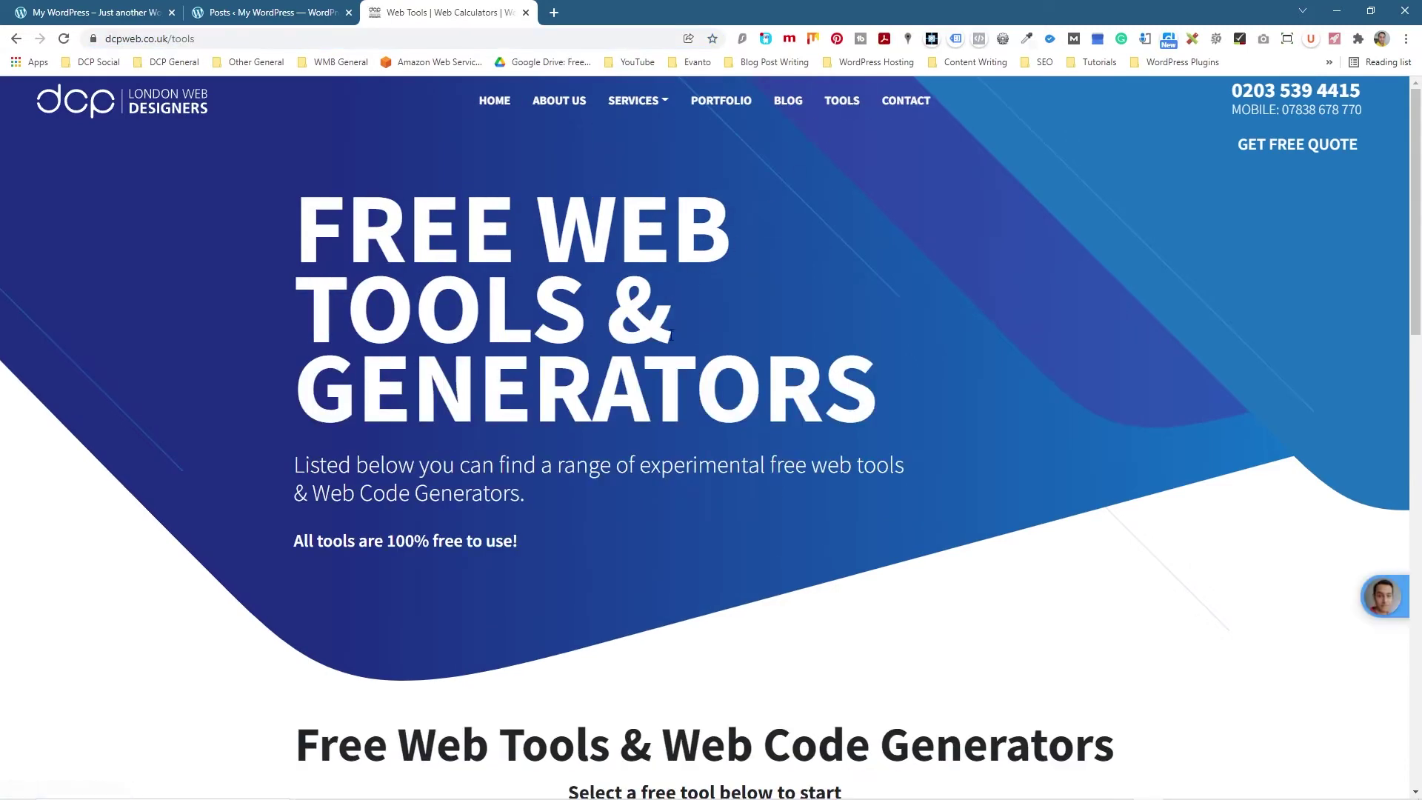
{"action": "scroll", "coordinate": [667, 333], "scroll_direction": "down", "scroll_amount": 10}
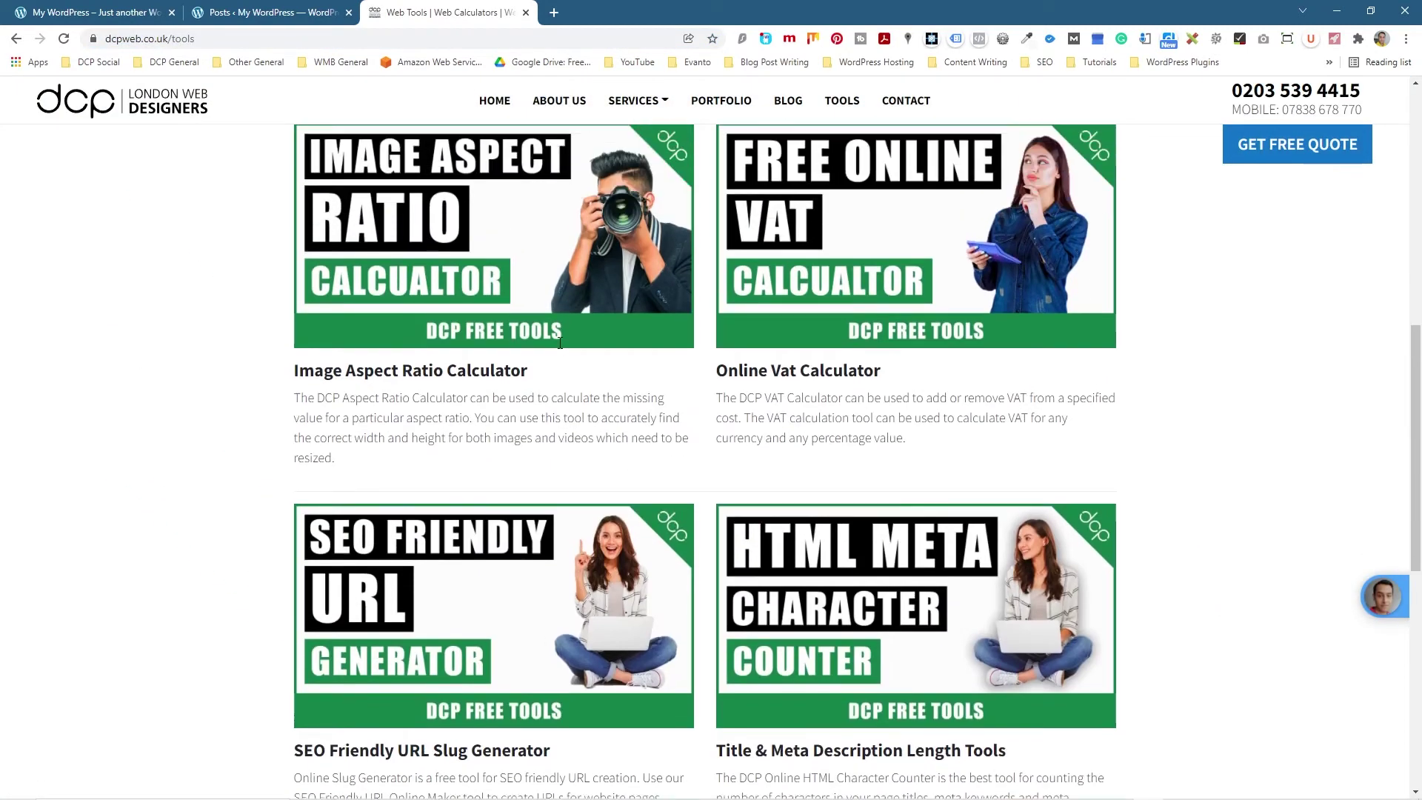
{"action": "scroll", "coordinate": [672, 257], "scroll_direction": "up", "scroll_amount": 10}
{"action": "left_click", "coordinate": [788, 101]}
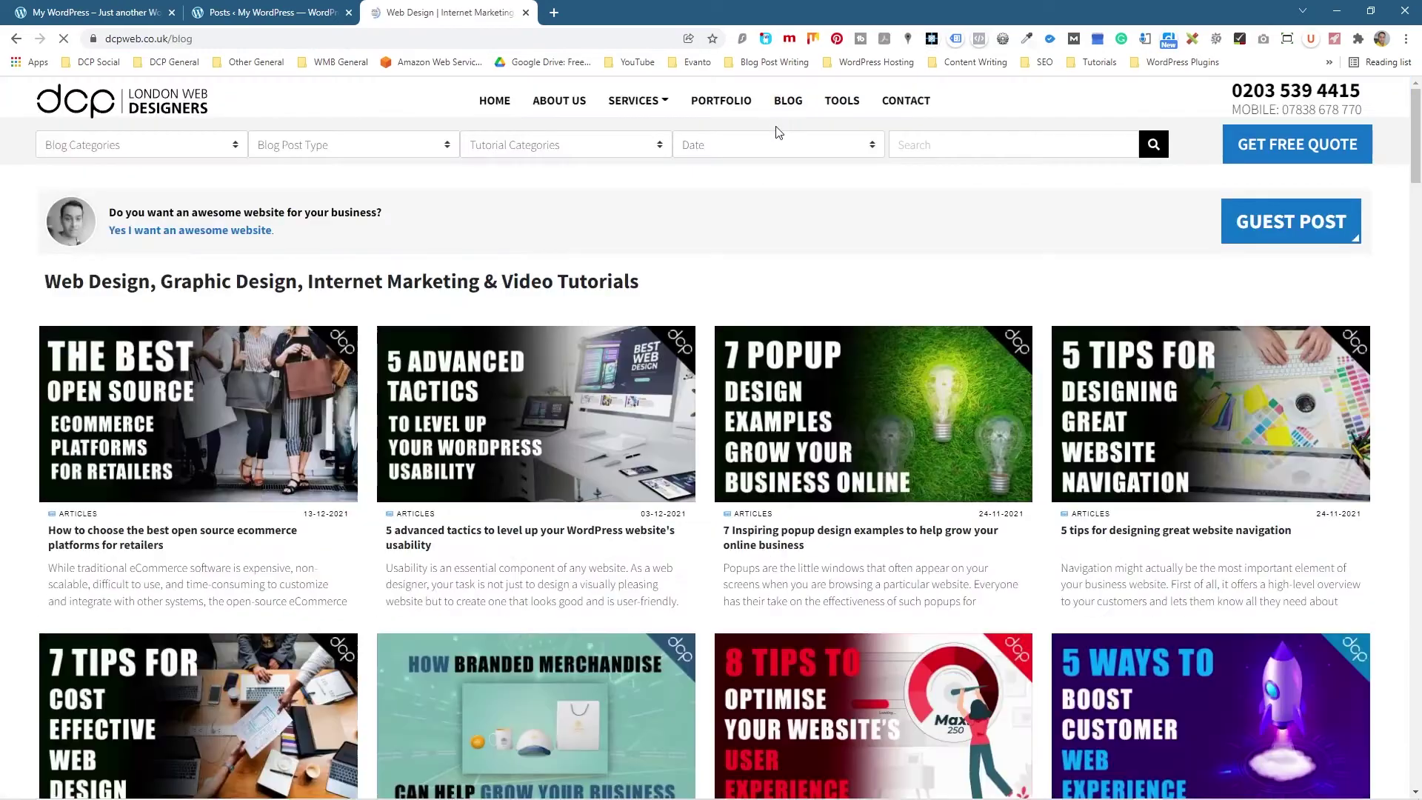
{"action": "scroll", "coordinate": [284, 413], "scroll_direction": "down", "scroll_amount": 10}
{"action": "scroll", "coordinate": [283, 412], "scroll_direction": "up", "scroll_amount": 8}
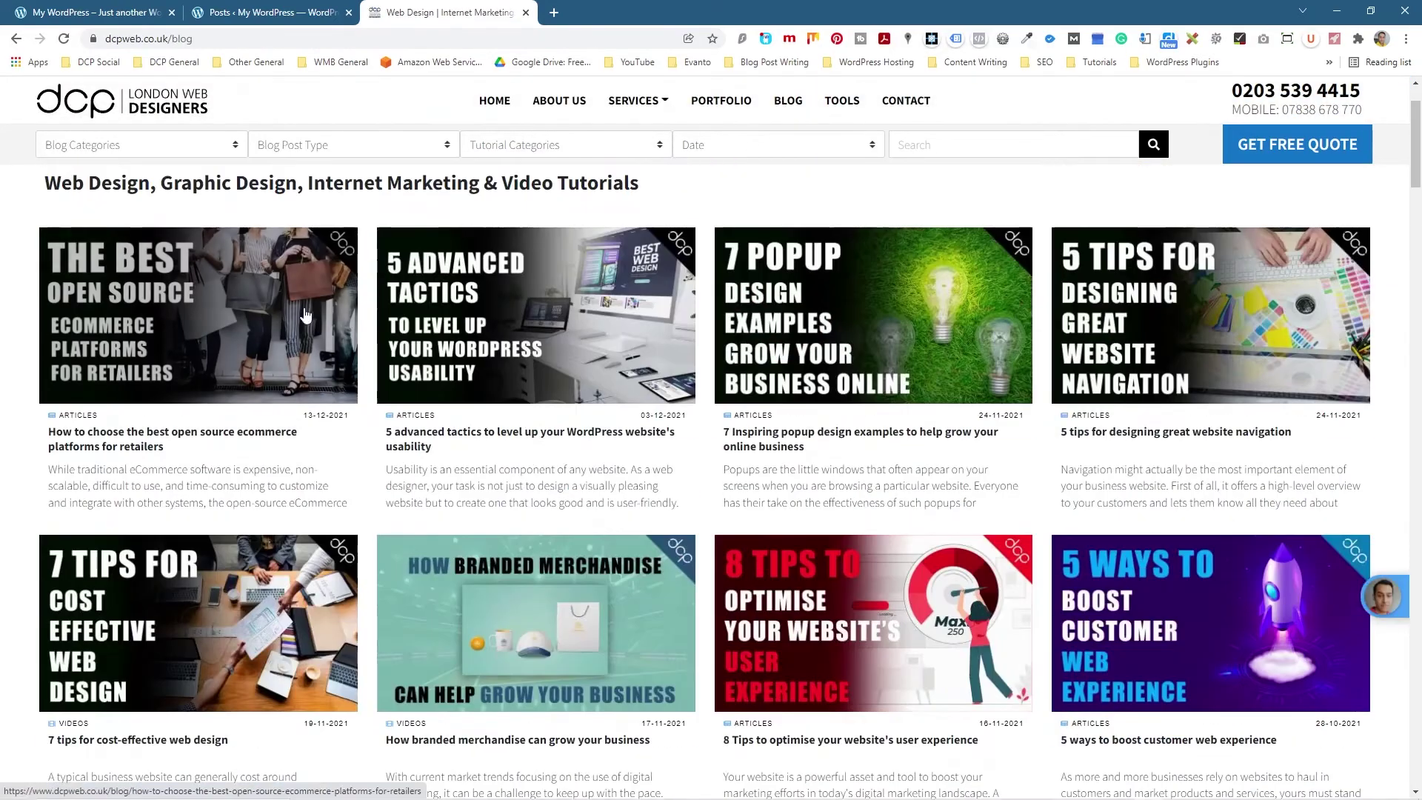
{"action": "left_click", "coordinate": [255, 12]}
{"action": "left_click", "coordinate": [139, 18]}
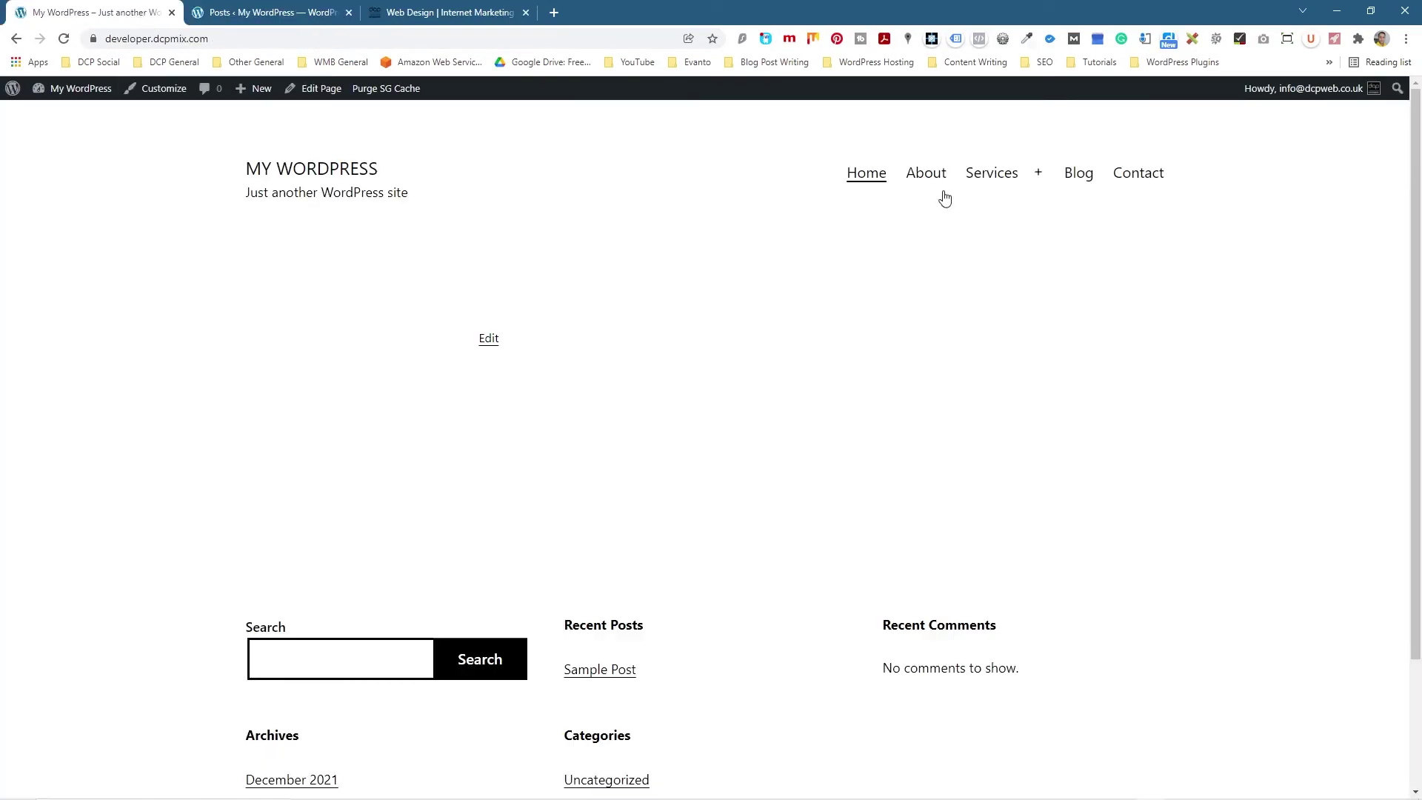
{"action": "left_click", "coordinate": [256, 21]}
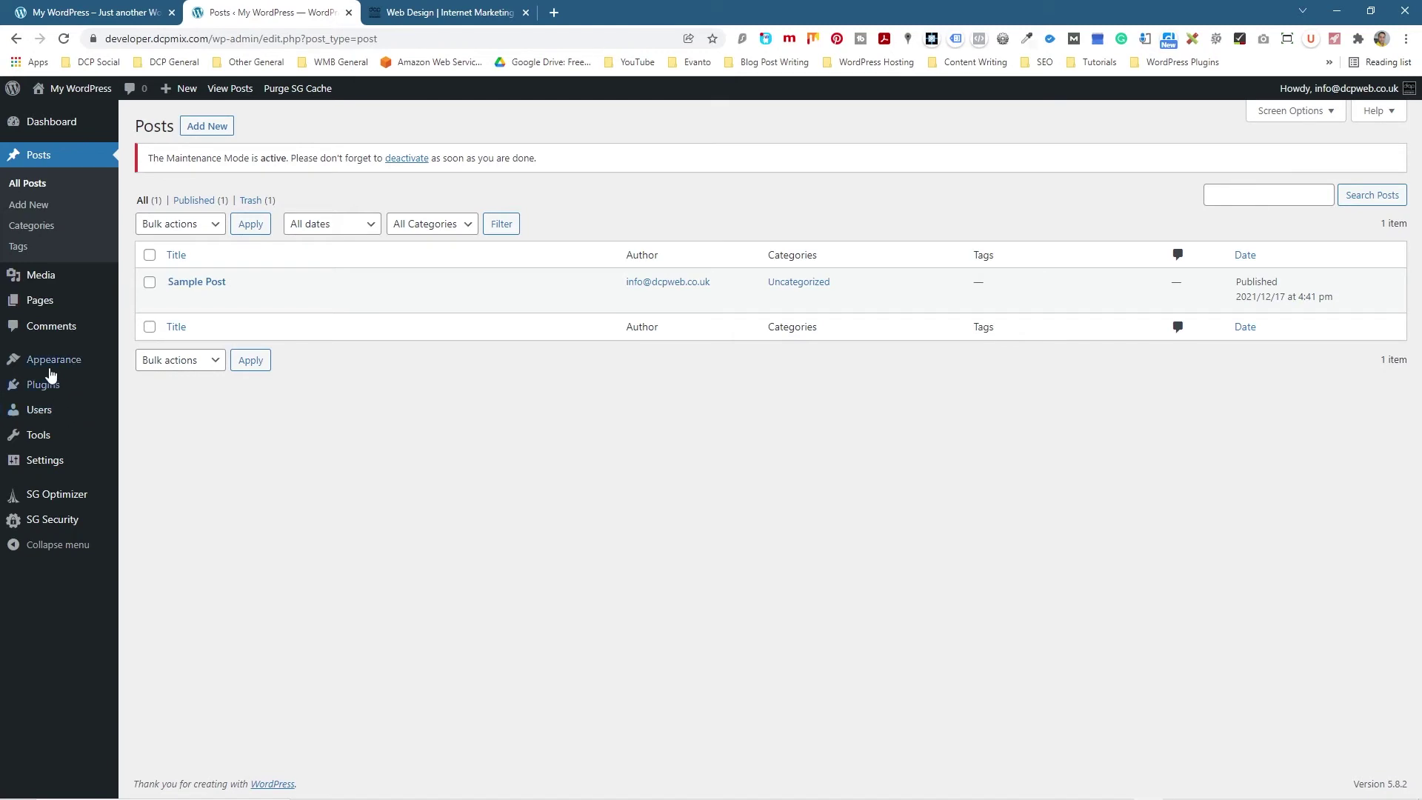
{"action": "mouse_move", "coordinate": [59, 363]}
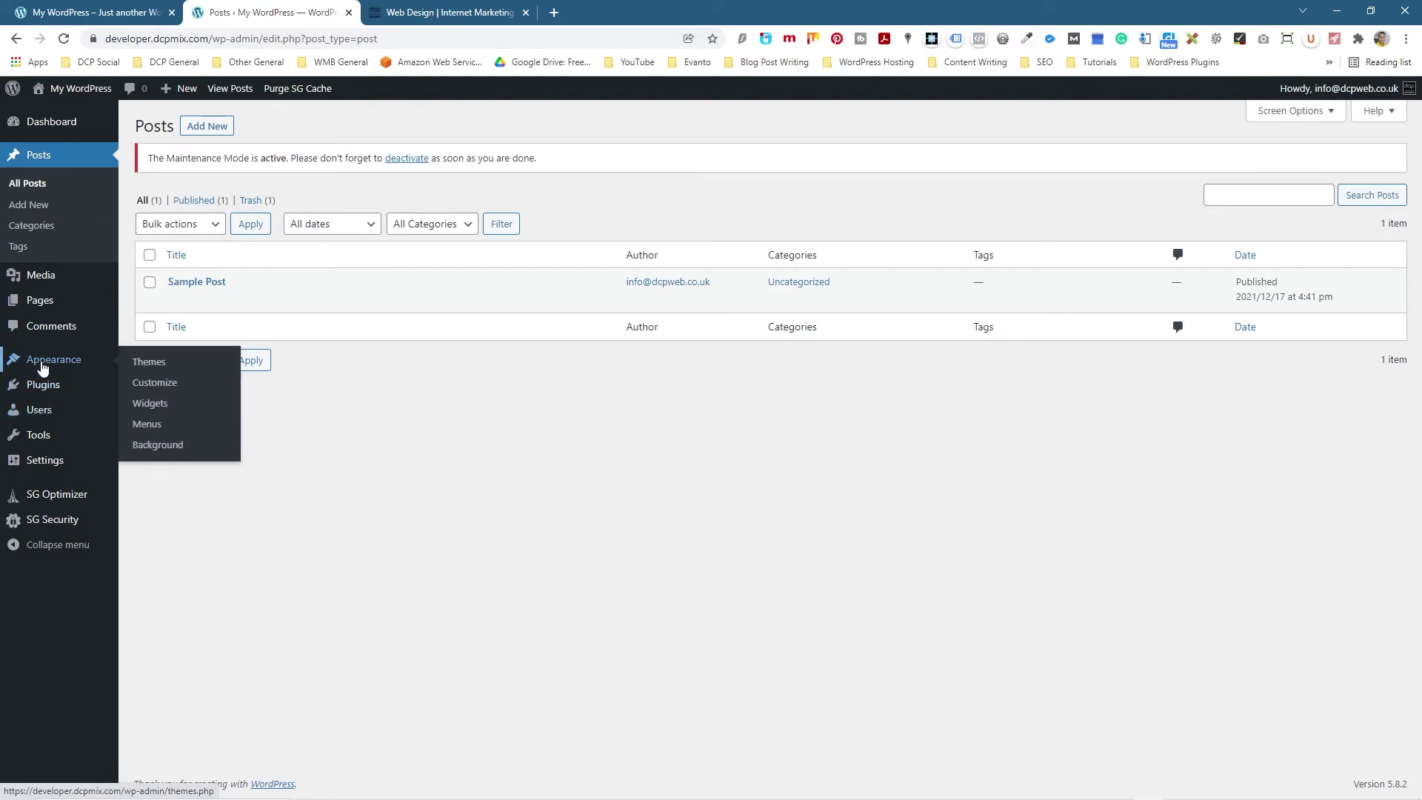
{"action": "left_click", "coordinate": [161, 428]}
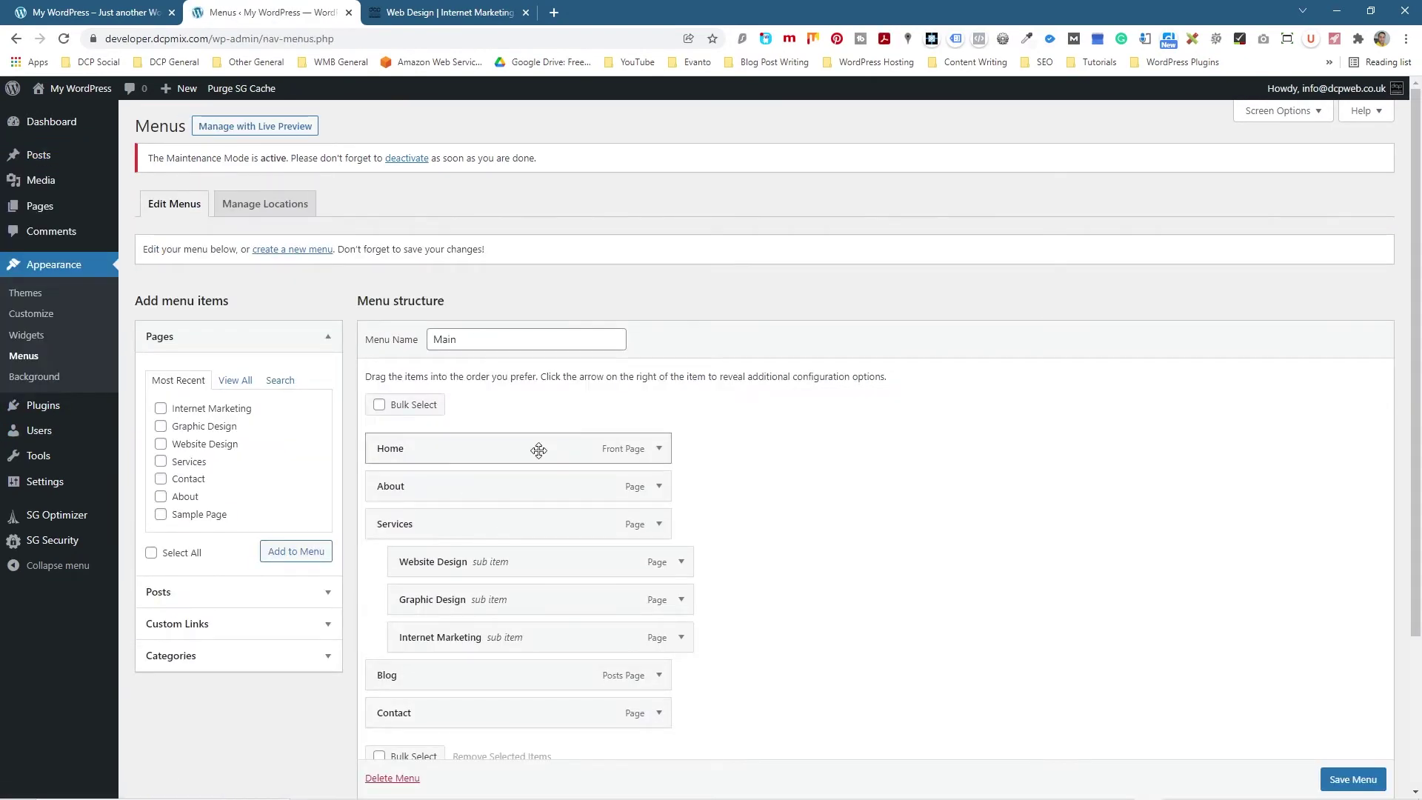
{"action": "scroll", "coordinate": [688, 523], "scroll_direction": "down", "scroll_amount": 3}
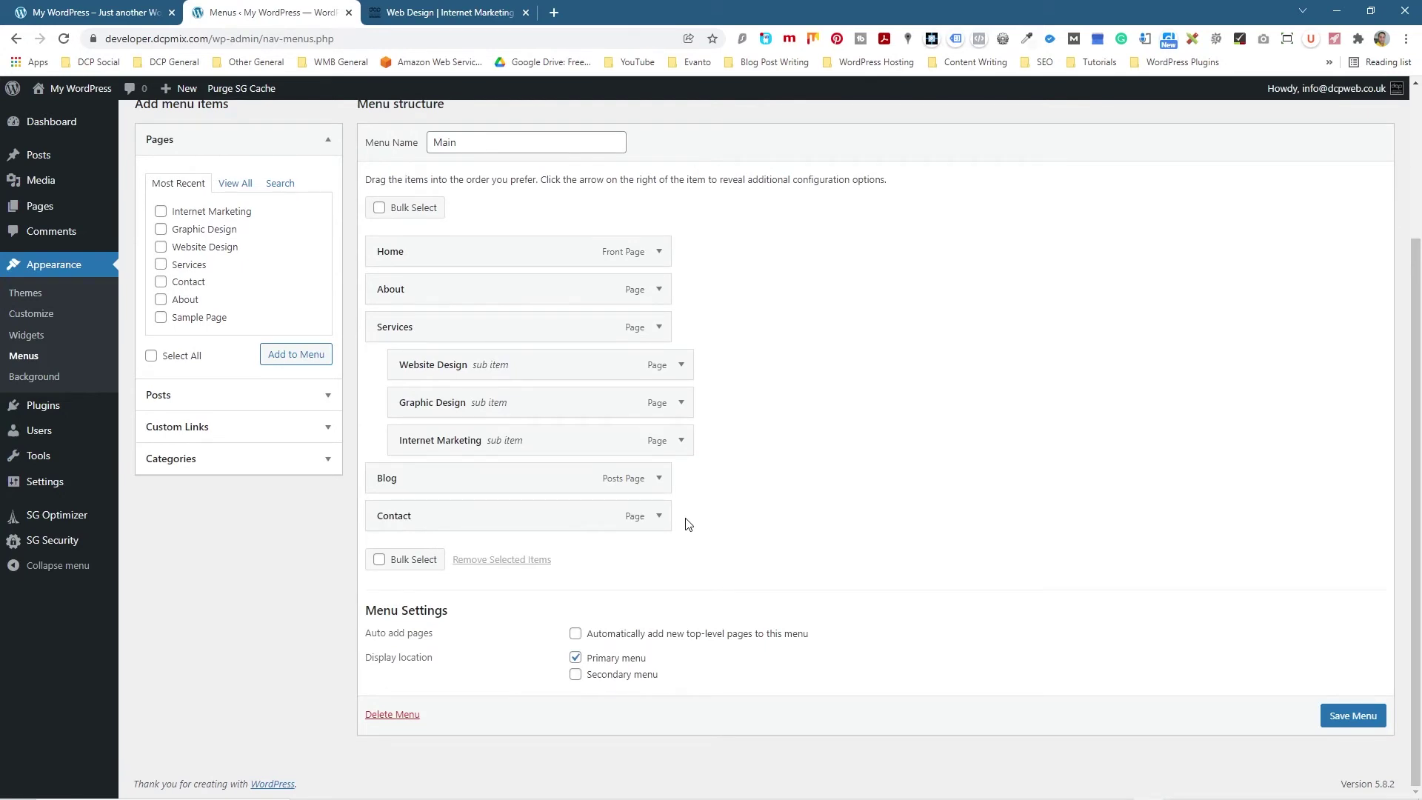
{"action": "left_click", "coordinate": [183, 429]}
{"action": "left_click", "coordinate": [245, 250]}
{"action": "type", "text": "https://www.dcpweb.co.uk/"}
{"action": "left_click", "coordinate": [230, 282]}
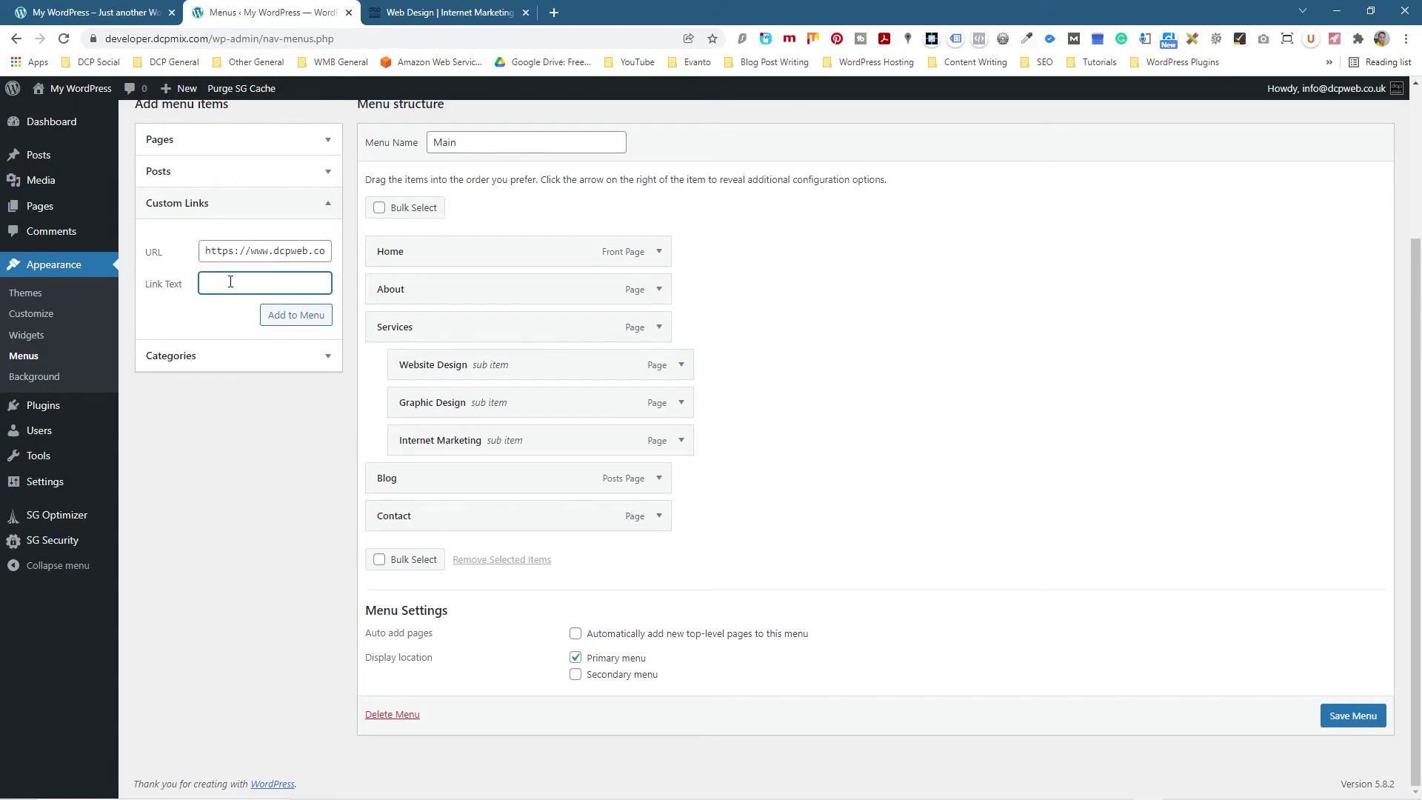
{"action": "left_click", "coordinate": [285, 315]}
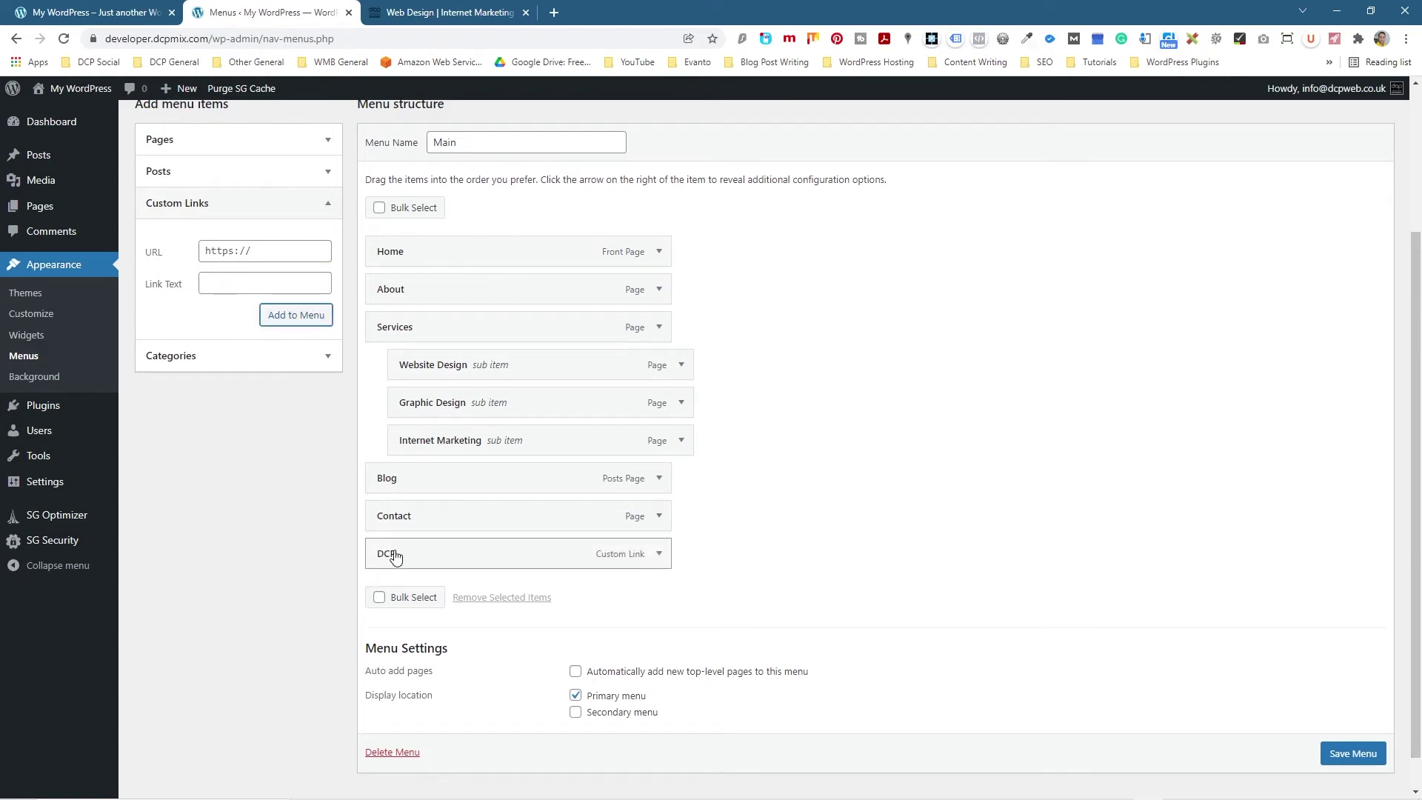
{"action": "left_click_drag", "start_coordinate": [395, 556], "coordinate": [426, 552]}
{"action": "left_click", "coordinate": [1373, 754]}
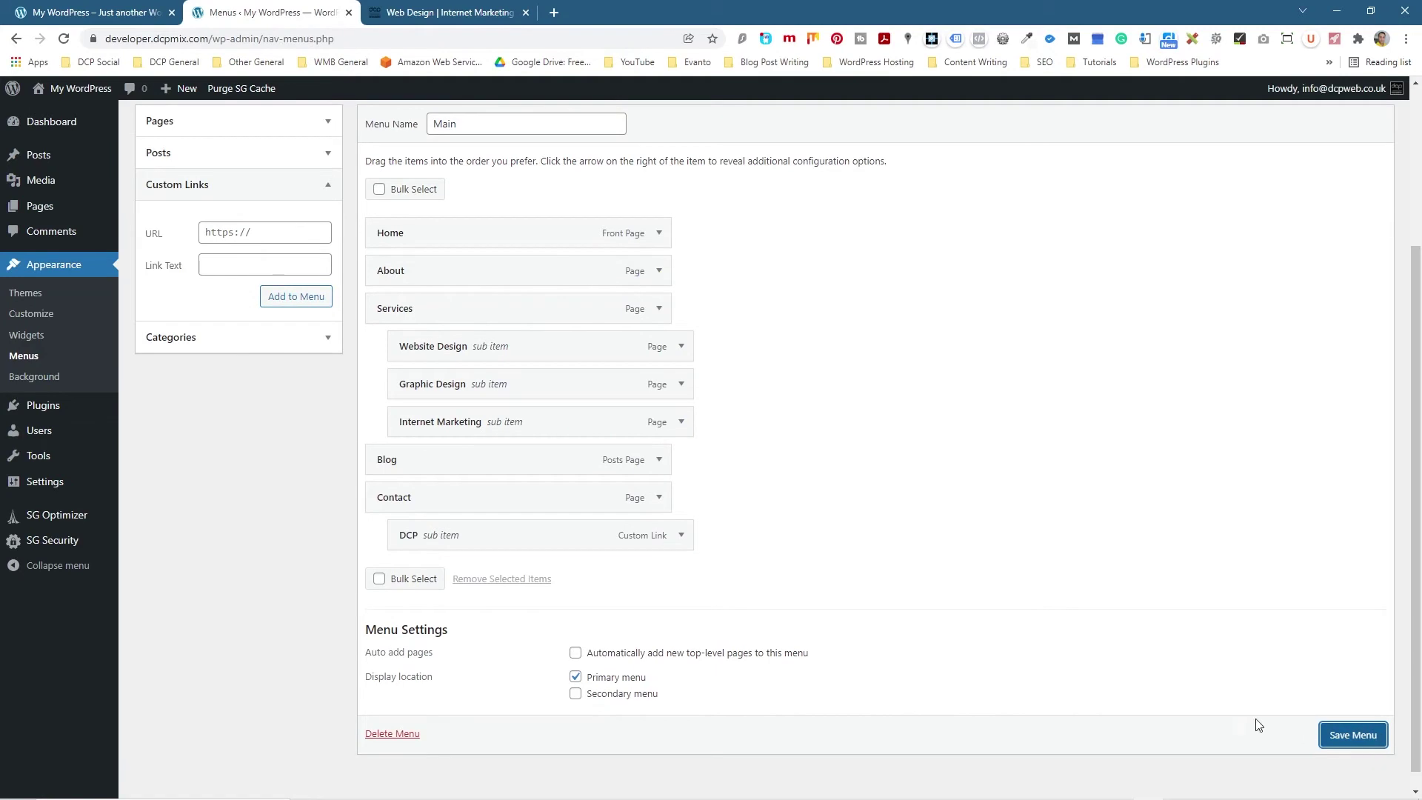
Step: Reload the front-end home page to check for the submenu under Contact, and return to the menu editor to save the Main menu again
{"action": "left_click", "coordinate": [115, 16]}
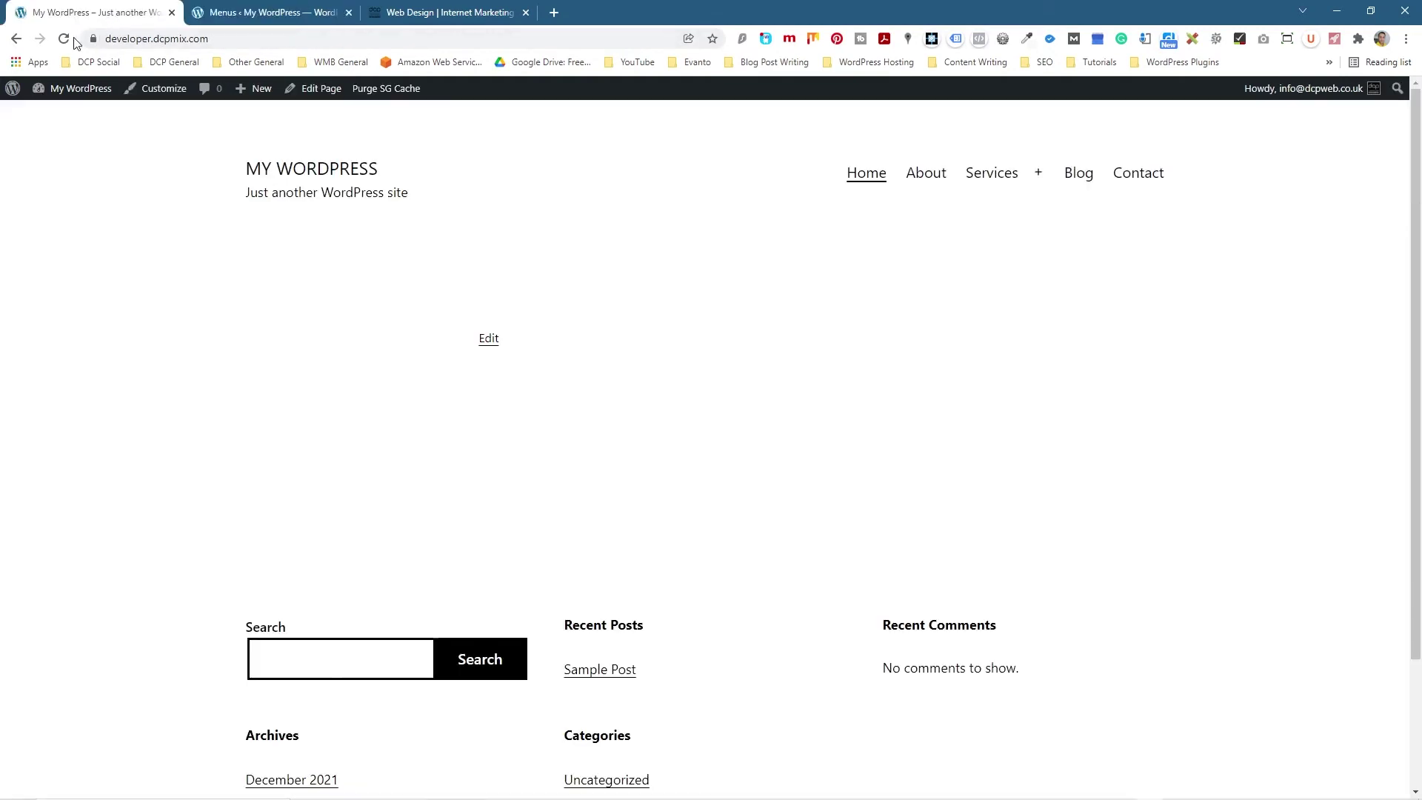
{"action": "left_click", "coordinate": [74, 45]}
{"action": "left_click", "coordinate": [242, 15]}
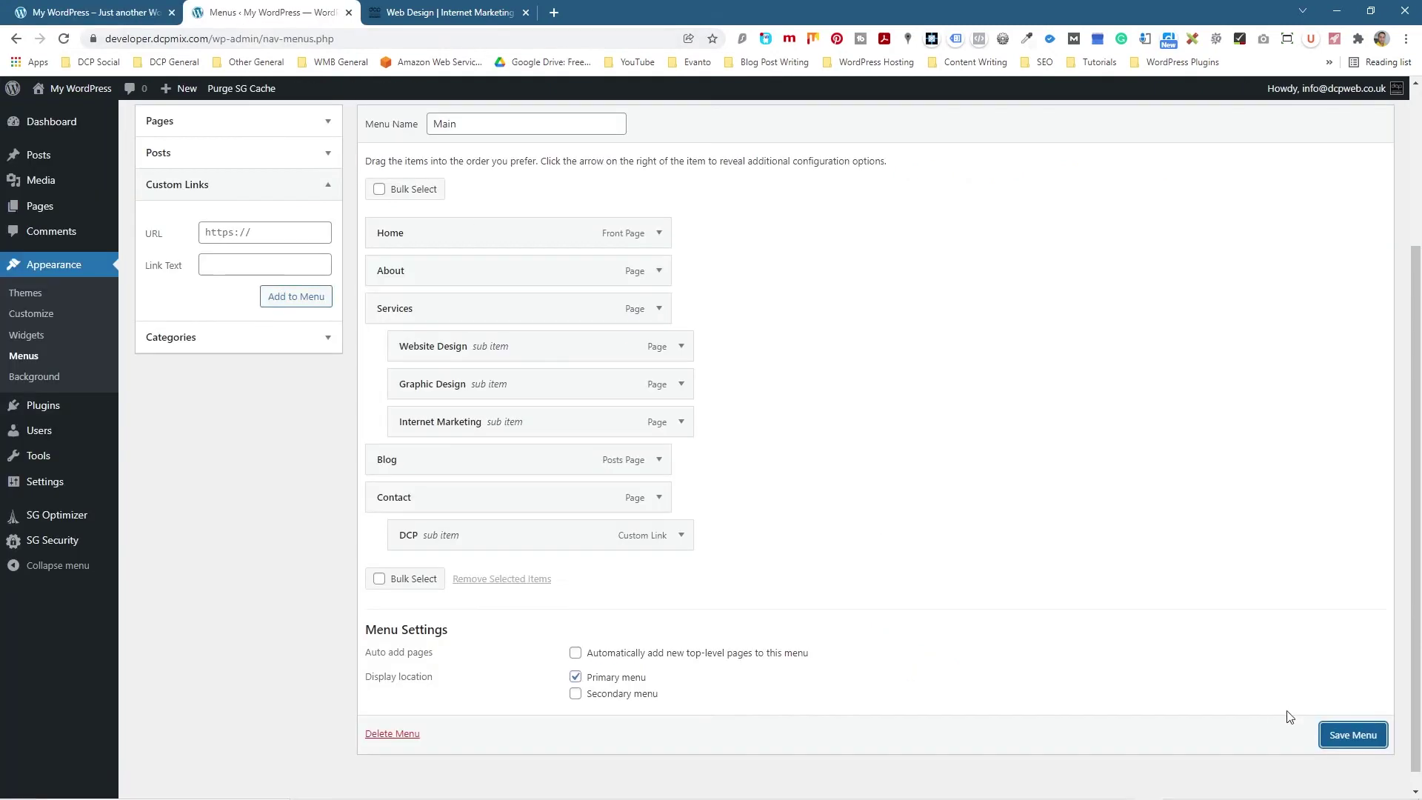
{"action": "left_click", "coordinate": [1345, 736]}
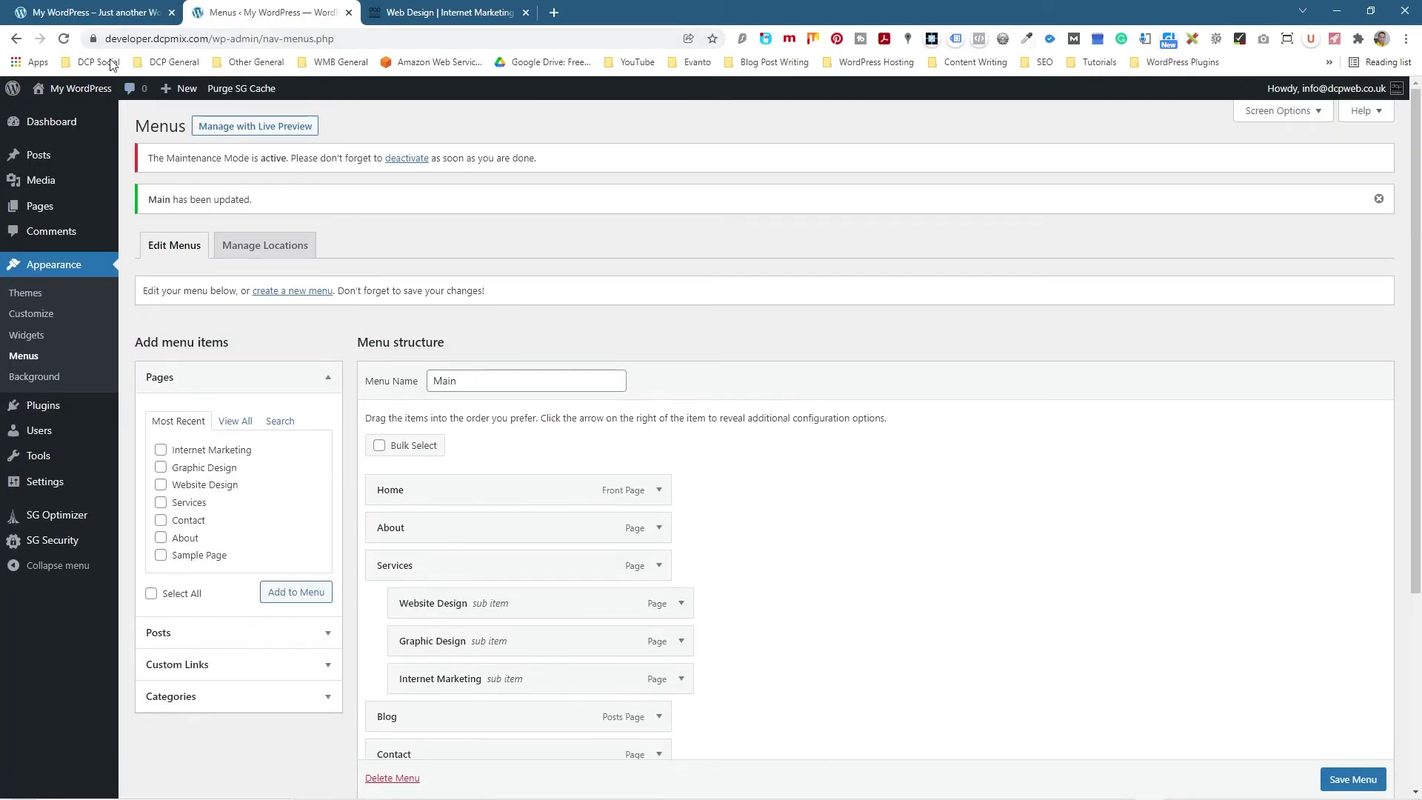
Step: Reload the front-end home page, follow the DCP sub item under Contact, and return to the menu editor
{"action": "left_click", "coordinate": [89, 13]}
{"action": "left_click", "coordinate": [64, 39]}
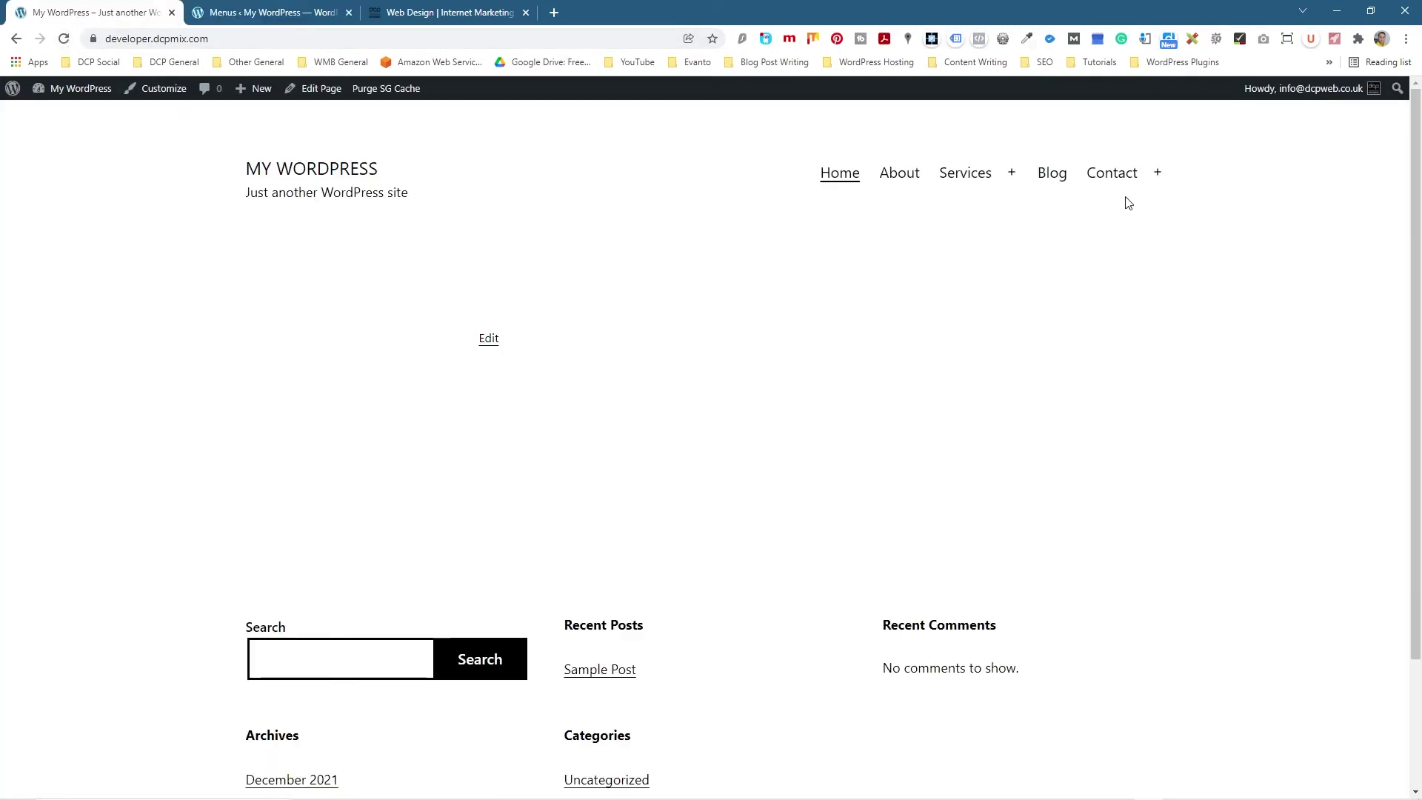
{"action": "left_click", "coordinate": [1155, 175]}
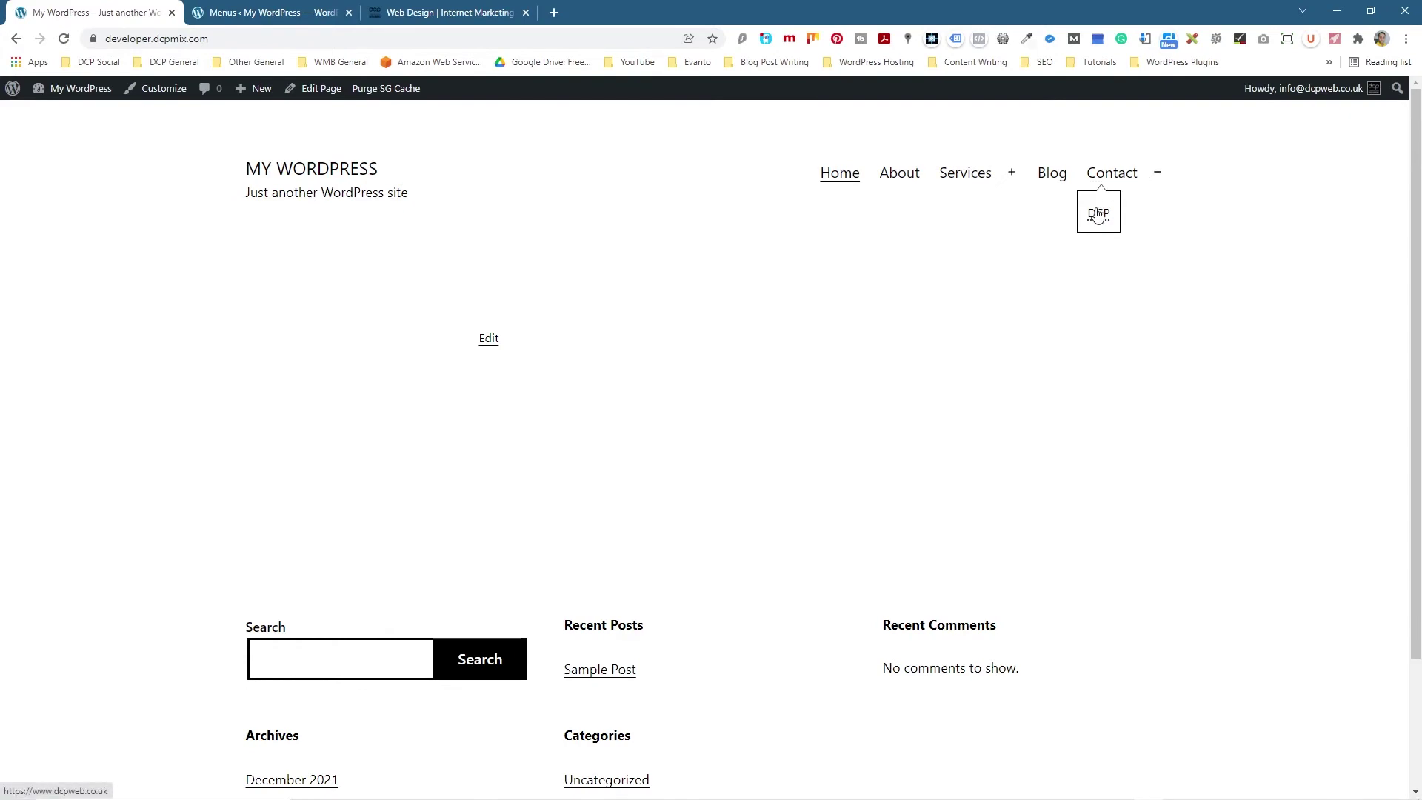
{"action": "left_click", "coordinate": [1098, 215]}
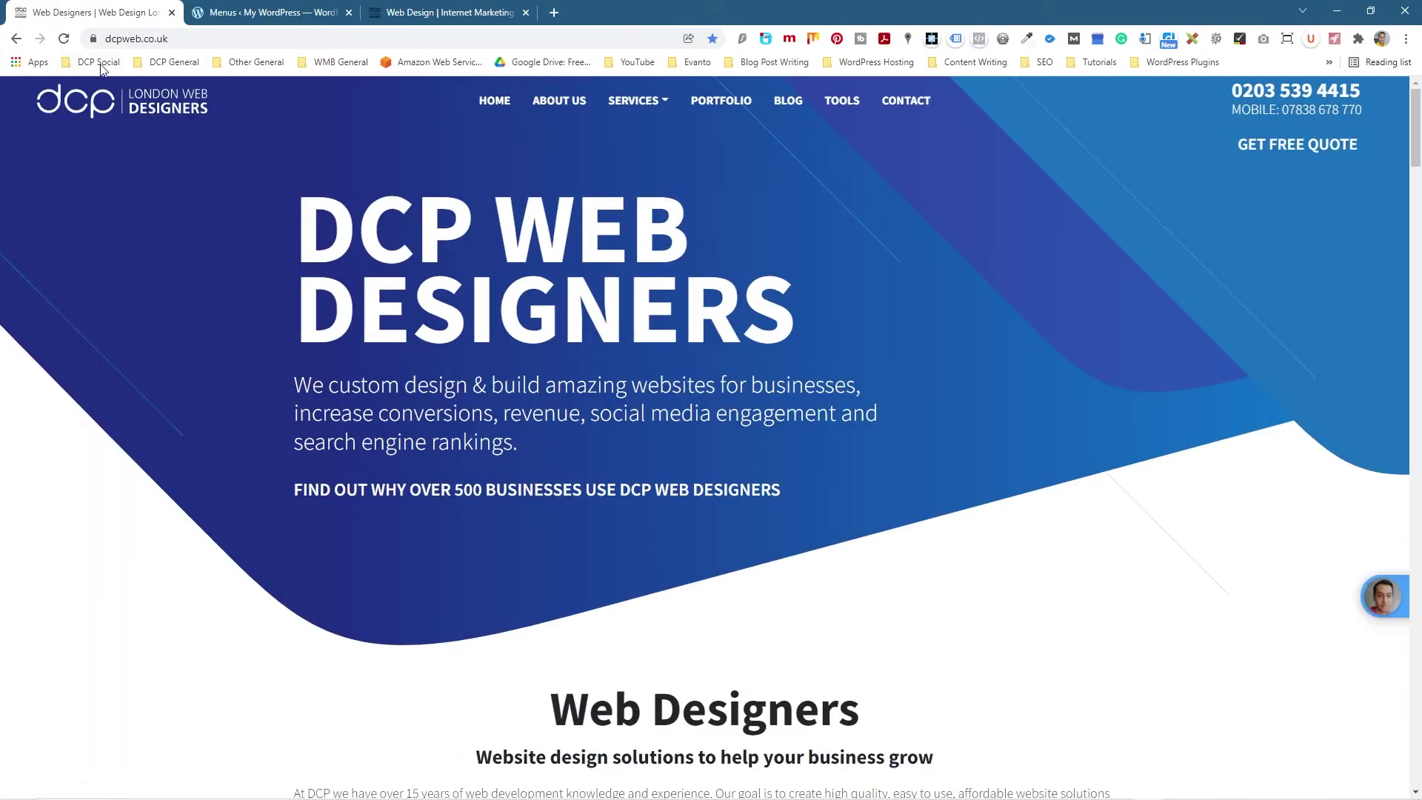
{"action": "left_click", "coordinate": [16, 39]}
{"action": "left_click", "coordinate": [237, 13]}
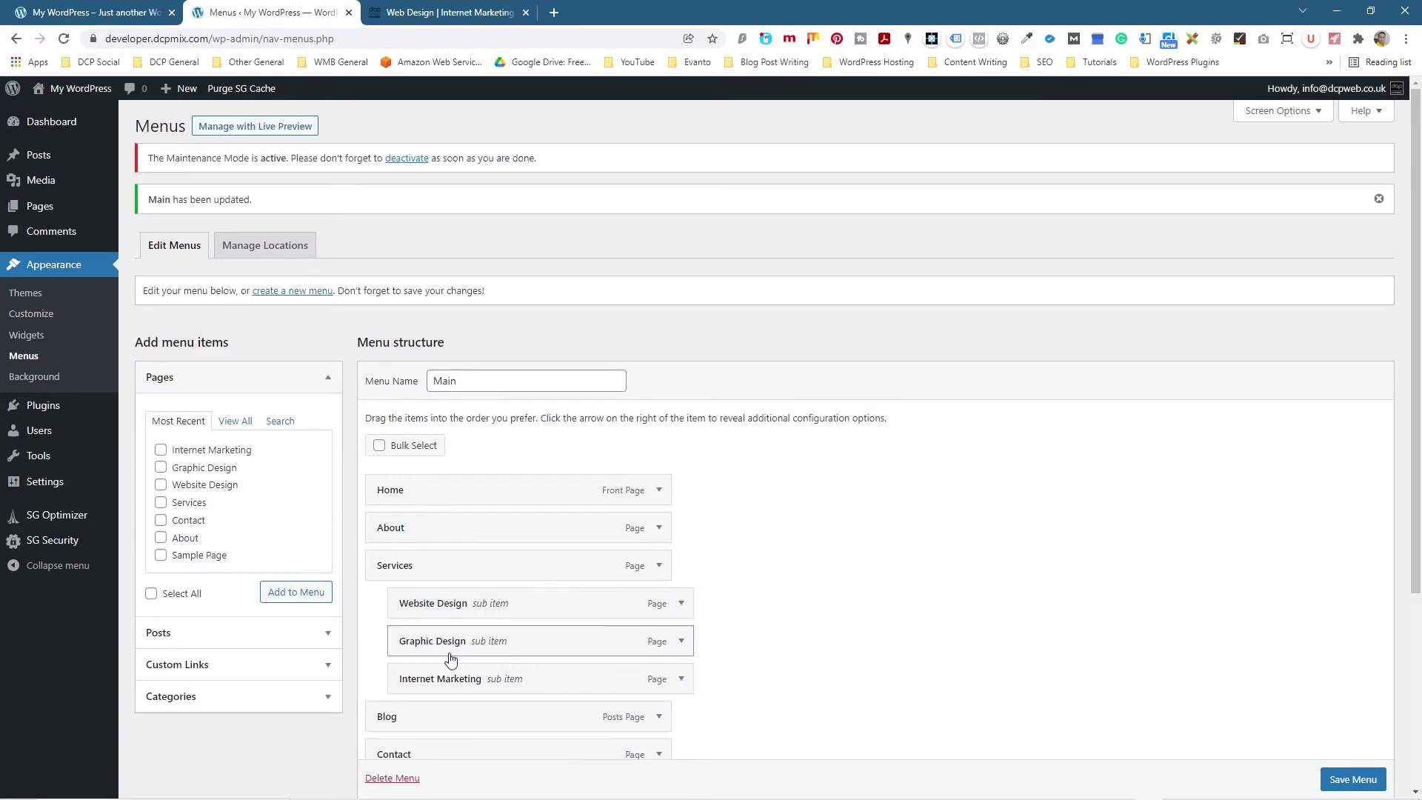
Step: Examine the DCP sub item's settings and the custom link and category options for adding menu items
{"action": "scroll", "coordinate": [450, 626], "scroll_direction": "down", "scroll_amount": 4}
{"action": "left_click", "coordinate": [681, 518]}
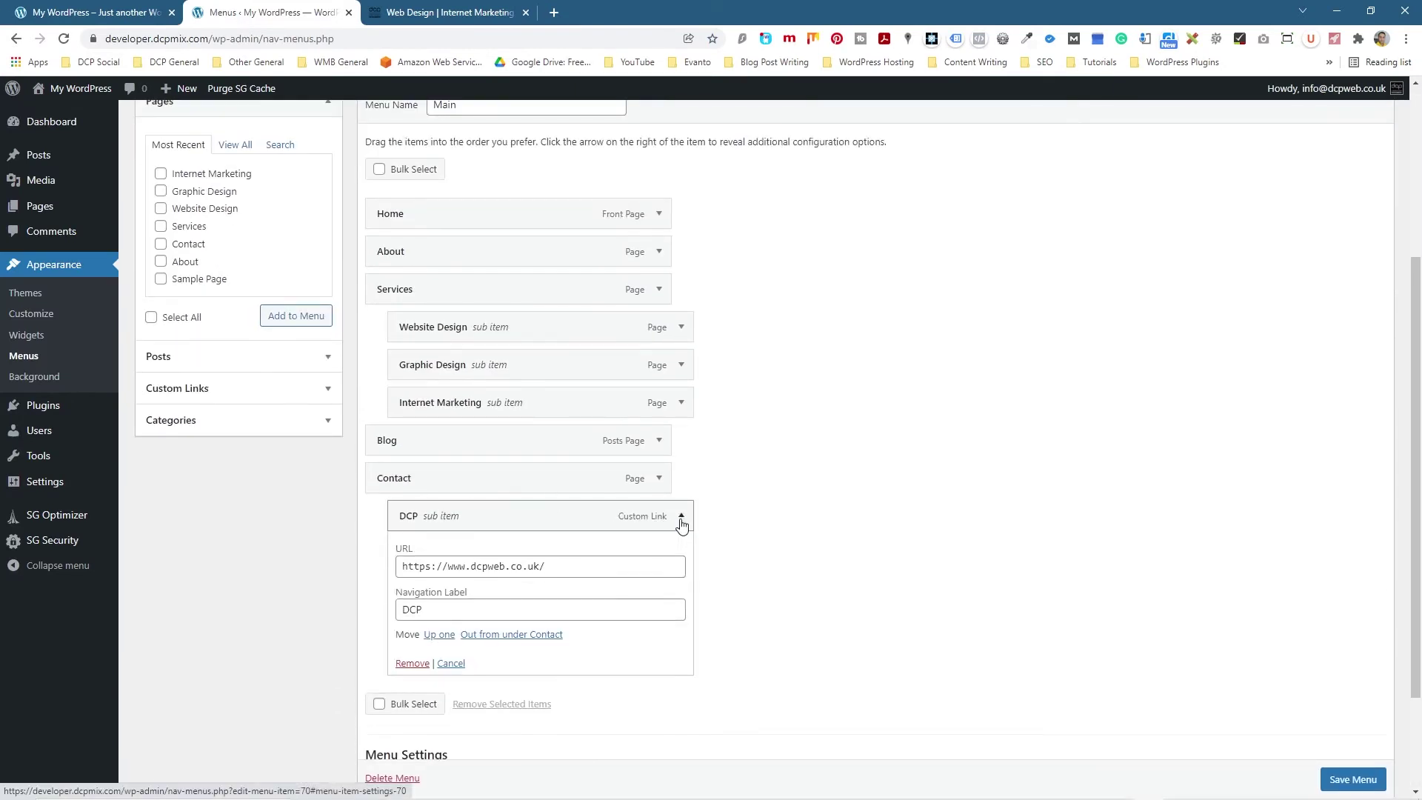
{"action": "scroll", "coordinate": [496, 658], "scroll_direction": "down", "scroll_amount": 2}
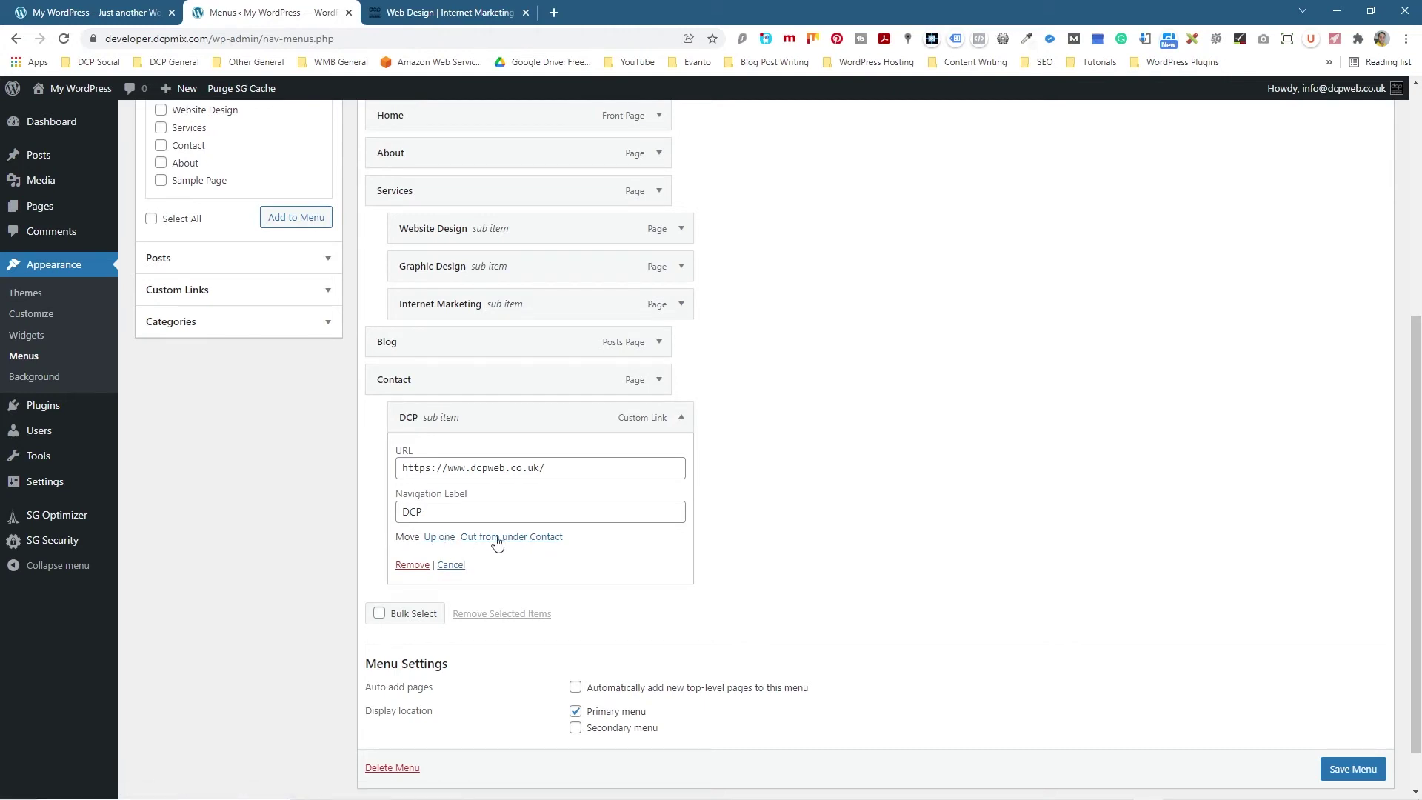
{"action": "left_click", "coordinate": [682, 417]}
{"action": "mouse_move", "coordinate": [552, 555]}
{"action": "left_mouse_down"}
{"action": "mouse_move", "coordinate": [558, 473]}
{"action": "mouse_move", "coordinate": [540, 560]}
{"action": "left_mouse_up"}
{"action": "left_click", "coordinate": [204, 426]}
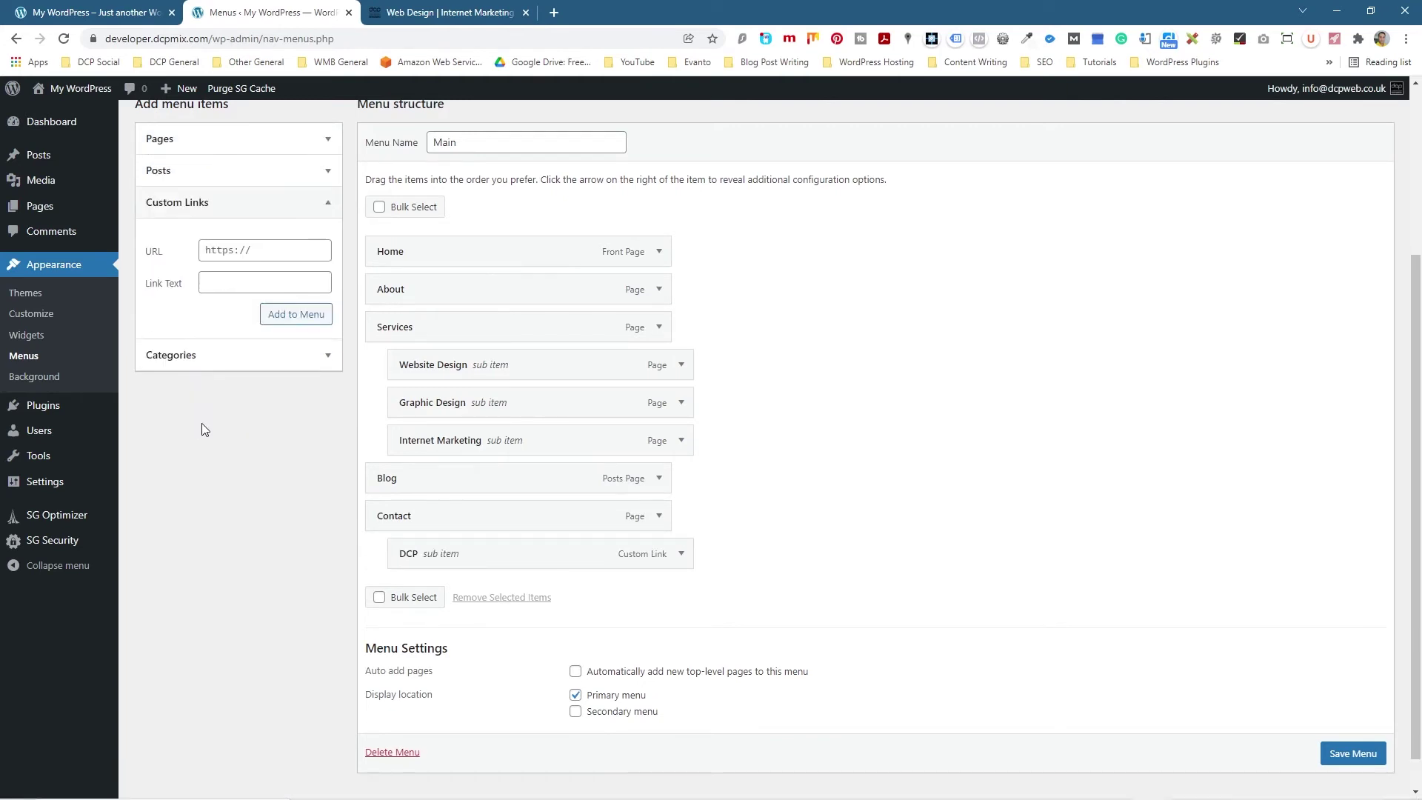
{"action": "left_click", "coordinate": [210, 355]}
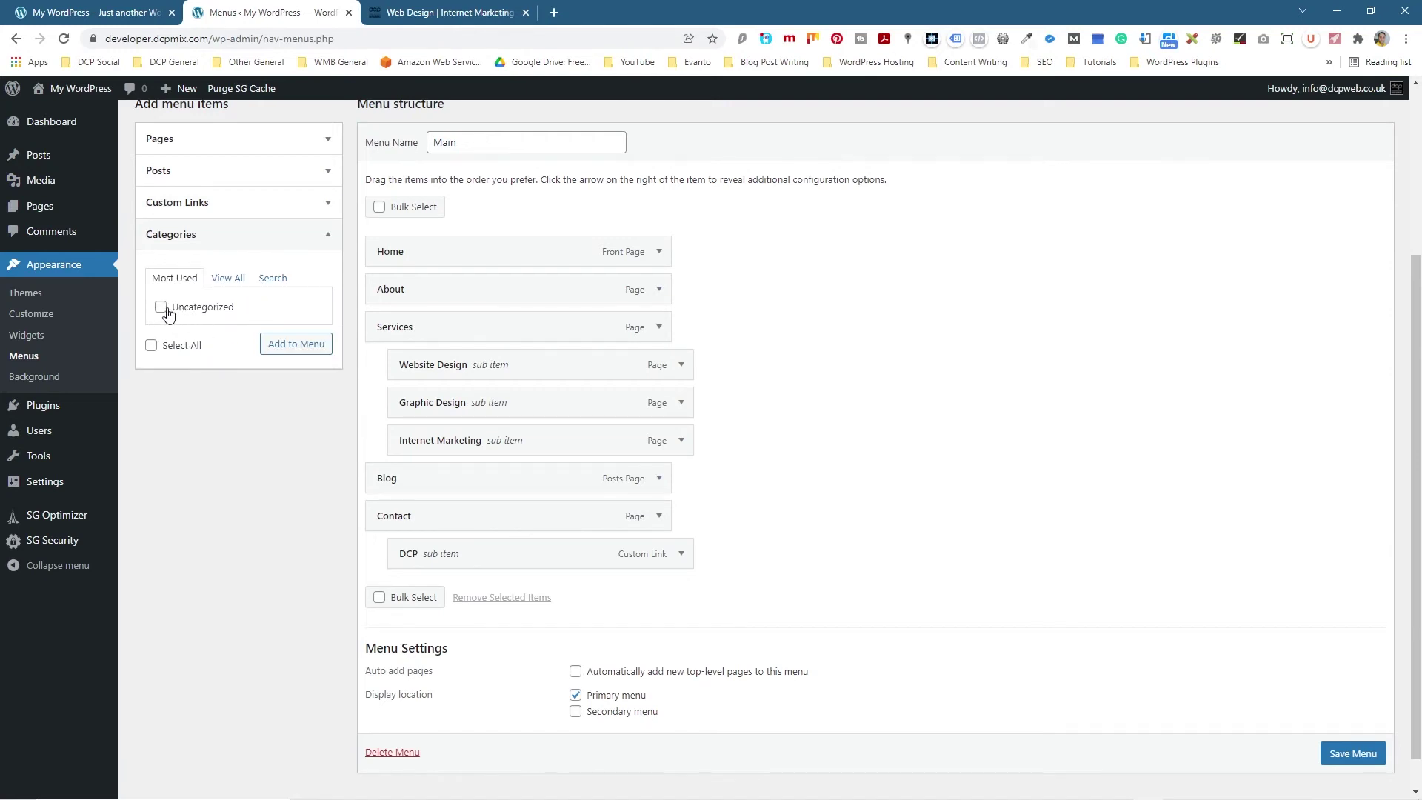
{"action": "mouse_move", "coordinate": [42, 159]}
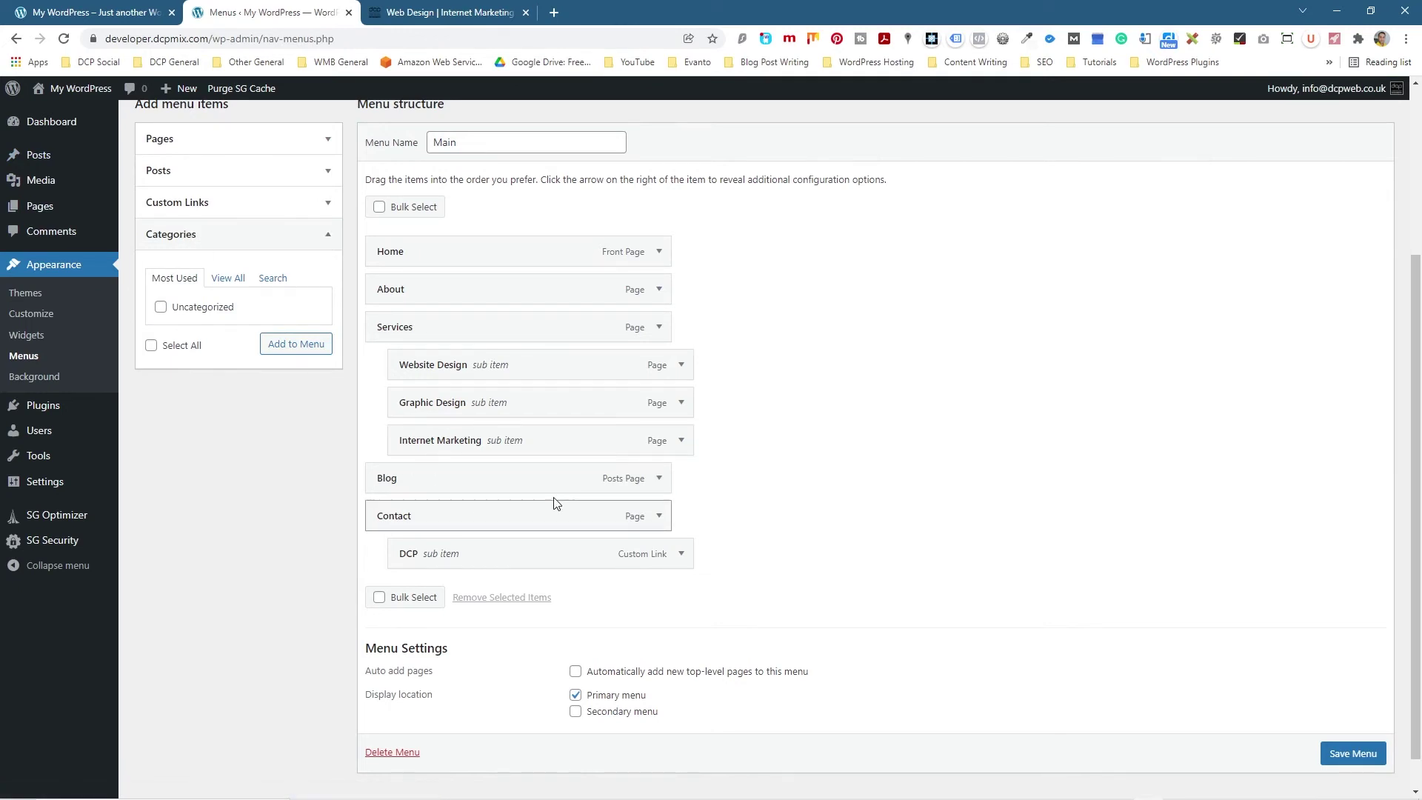
Step: Save the Main menu and review its item structure and display location settings
{"action": "left_click", "coordinate": [1350, 754]}
{"action": "scroll", "coordinate": [1352, 753], "scroll_direction": "down", "scroll_amount": 1}
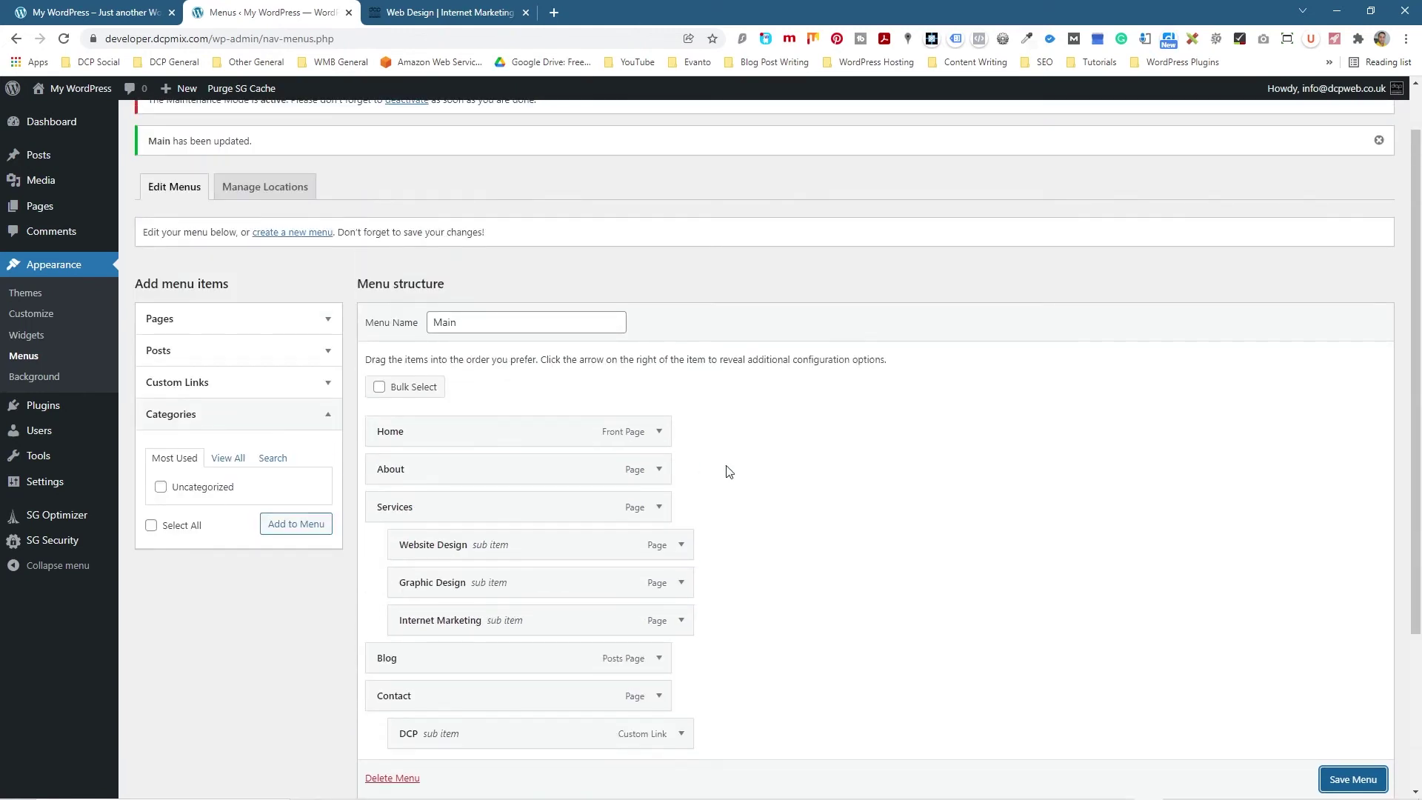
{"action": "scroll", "coordinate": [730, 472], "scroll_direction": "down", "scroll_amount": 3}
{"action": "scroll", "coordinate": [568, 434], "scroll_direction": "up", "scroll_amount": 6}
{"action": "scroll", "coordinate": [568, 438], "scroll_direction": "down", "scroll_amount": 4}
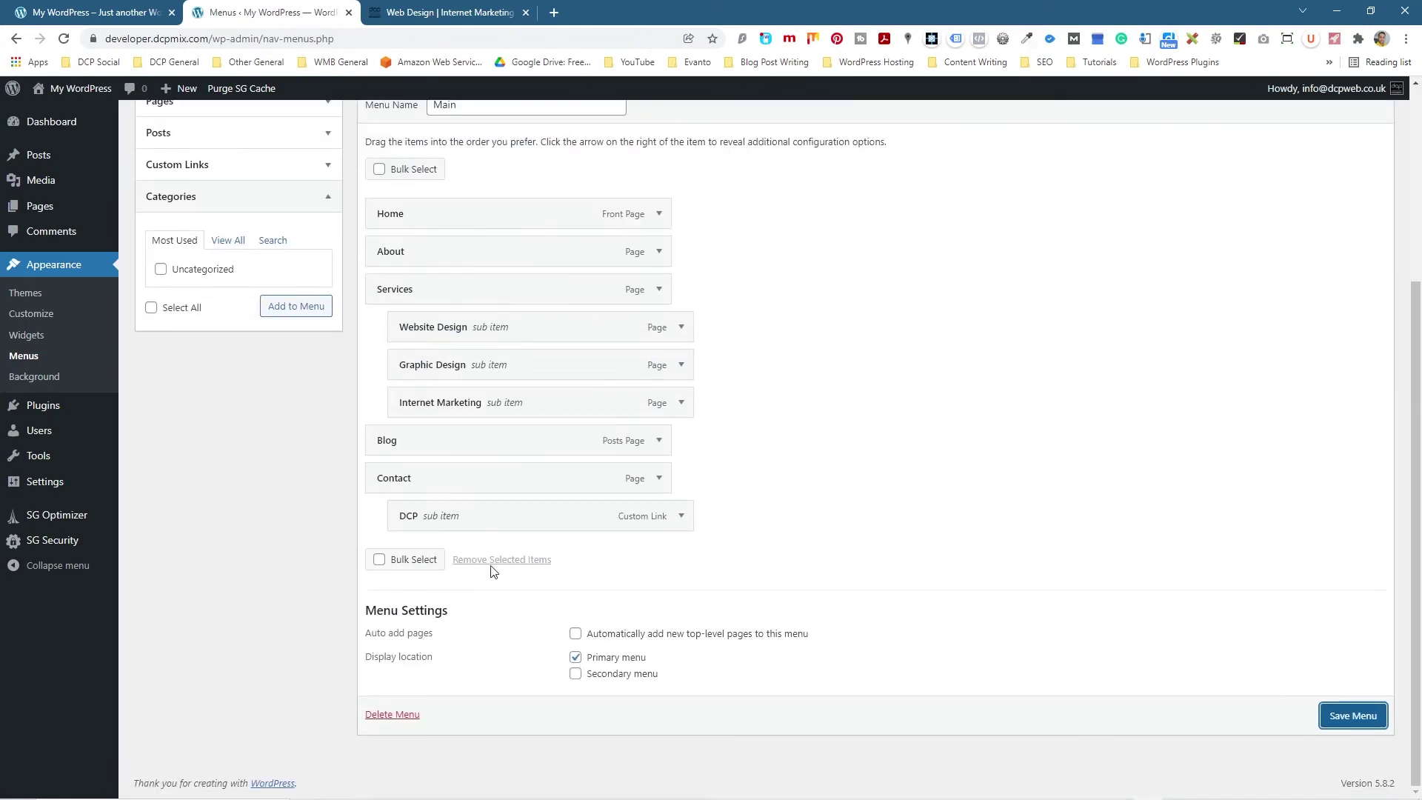
{"action": "scroll", "coordinate": [506, 493], "scroll_direction": "up", "scroll_amount": 3}
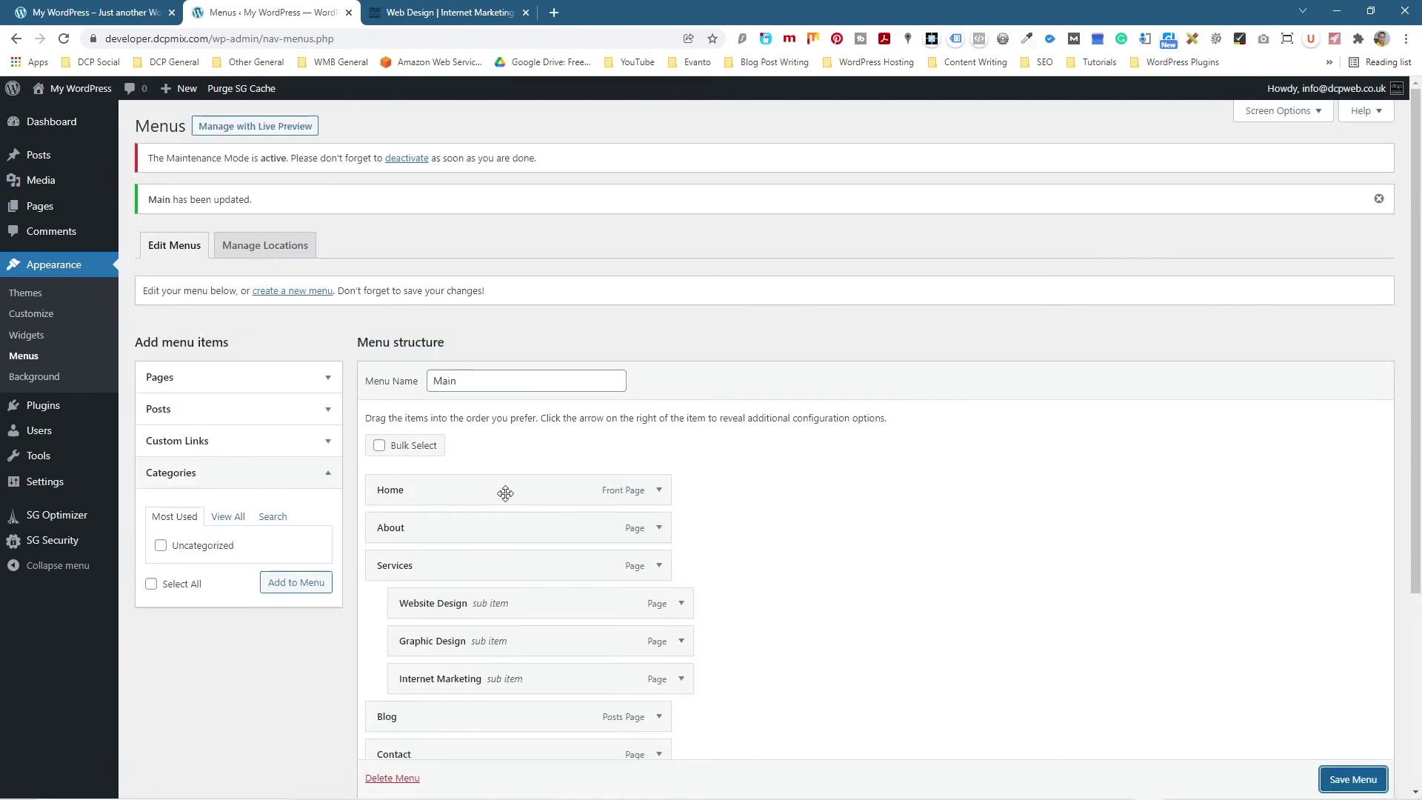
Step: Save the Main menu again, open the theme location assignments, and view the menus available for the Secondary menu location
{"action": "left_click", "coordinate": [274, 251]}
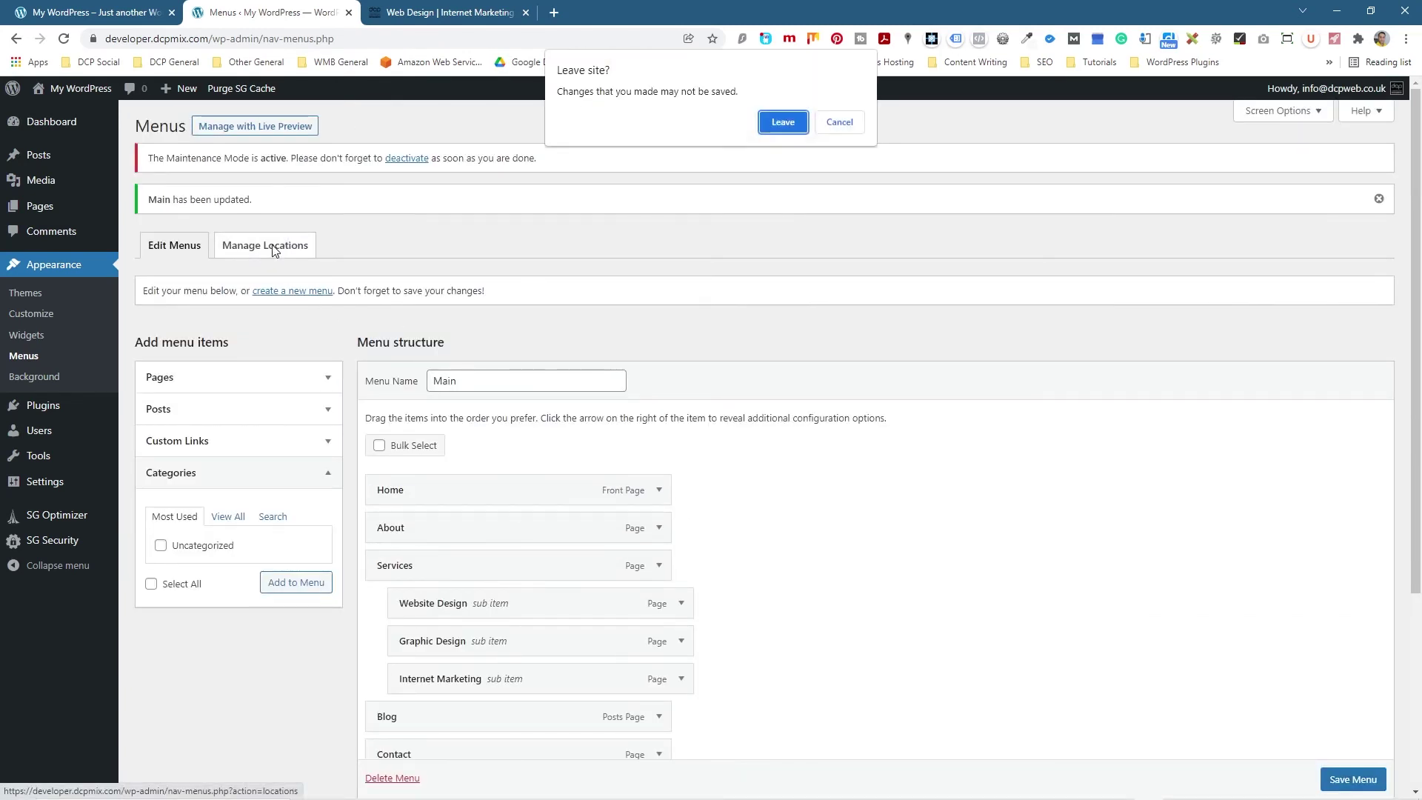
{"action": "left_click", "coordinate": [839, 123]}
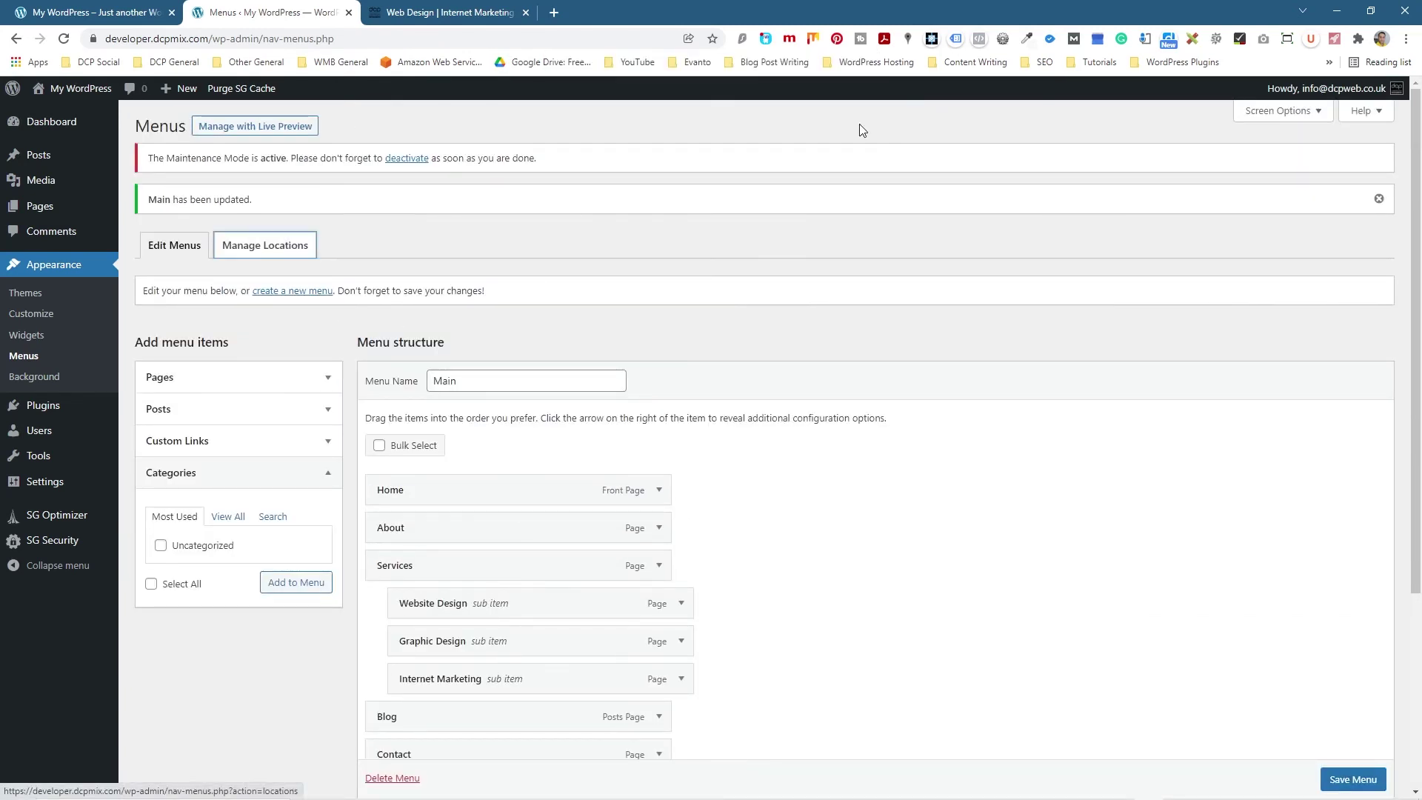
{"action": "left_click", "coordinate": [1352, 779]}
{"action": "left_click", "coordinate": [292, 245]}
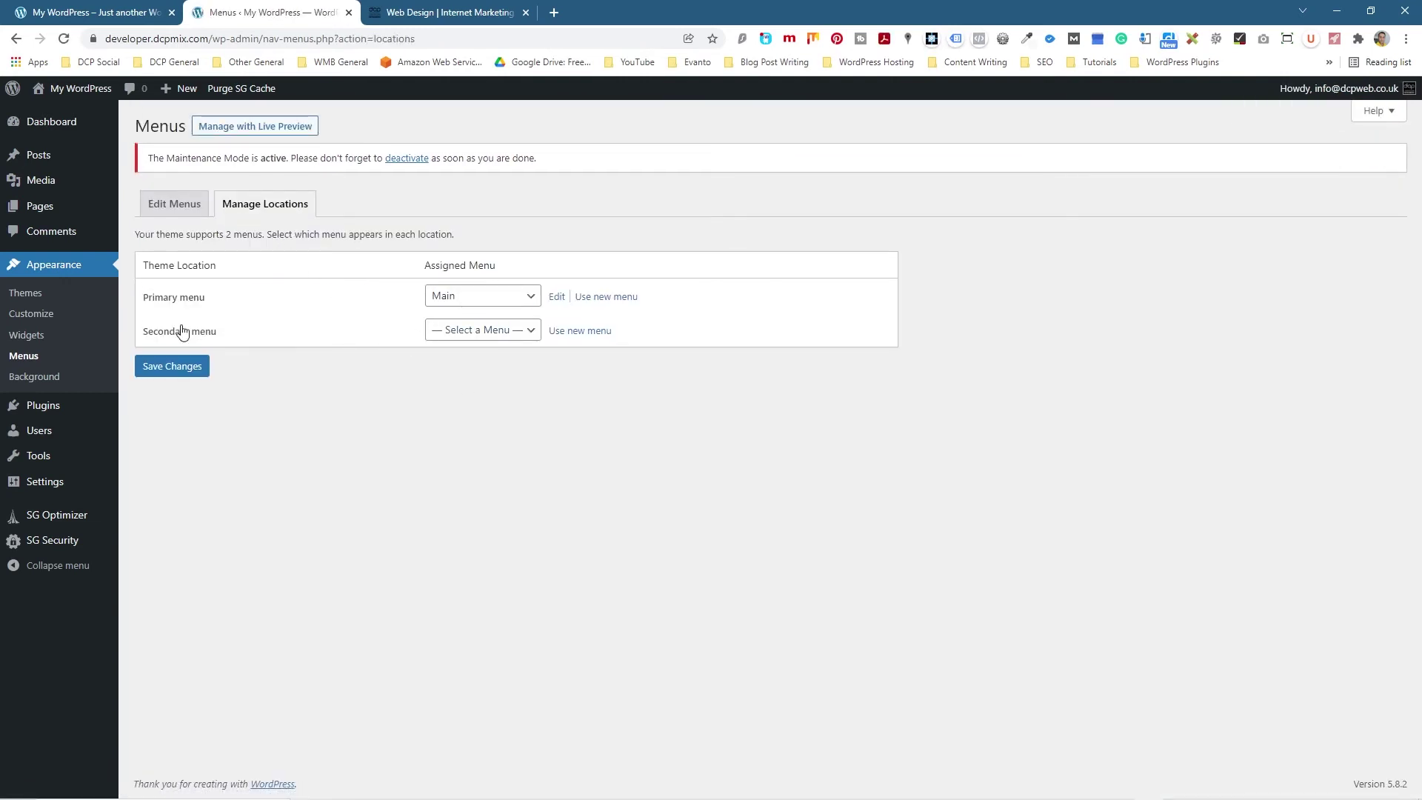
{"action": "left_click", "coordinate": [474, 333]}
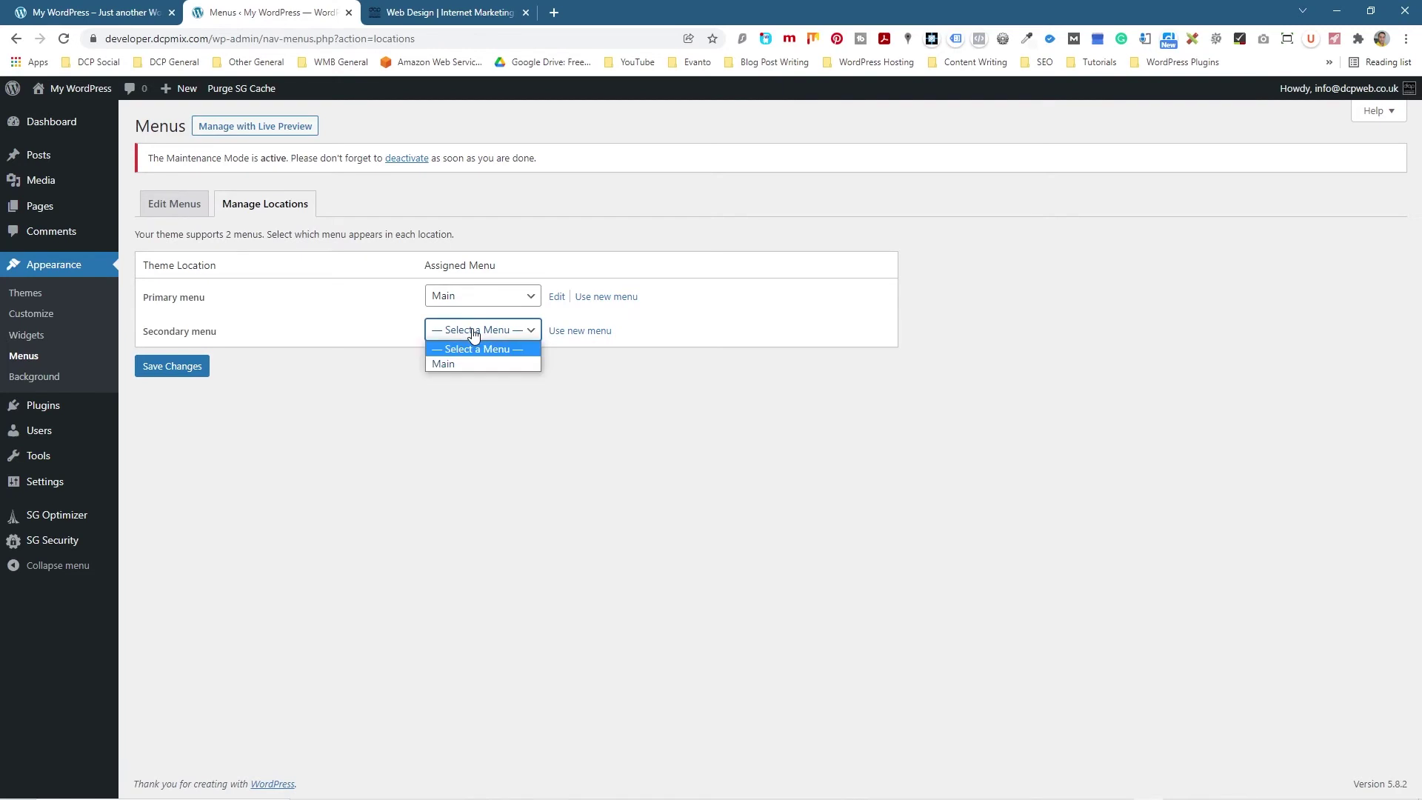
{"action": "left_click", "coordinate": [474, 333]}
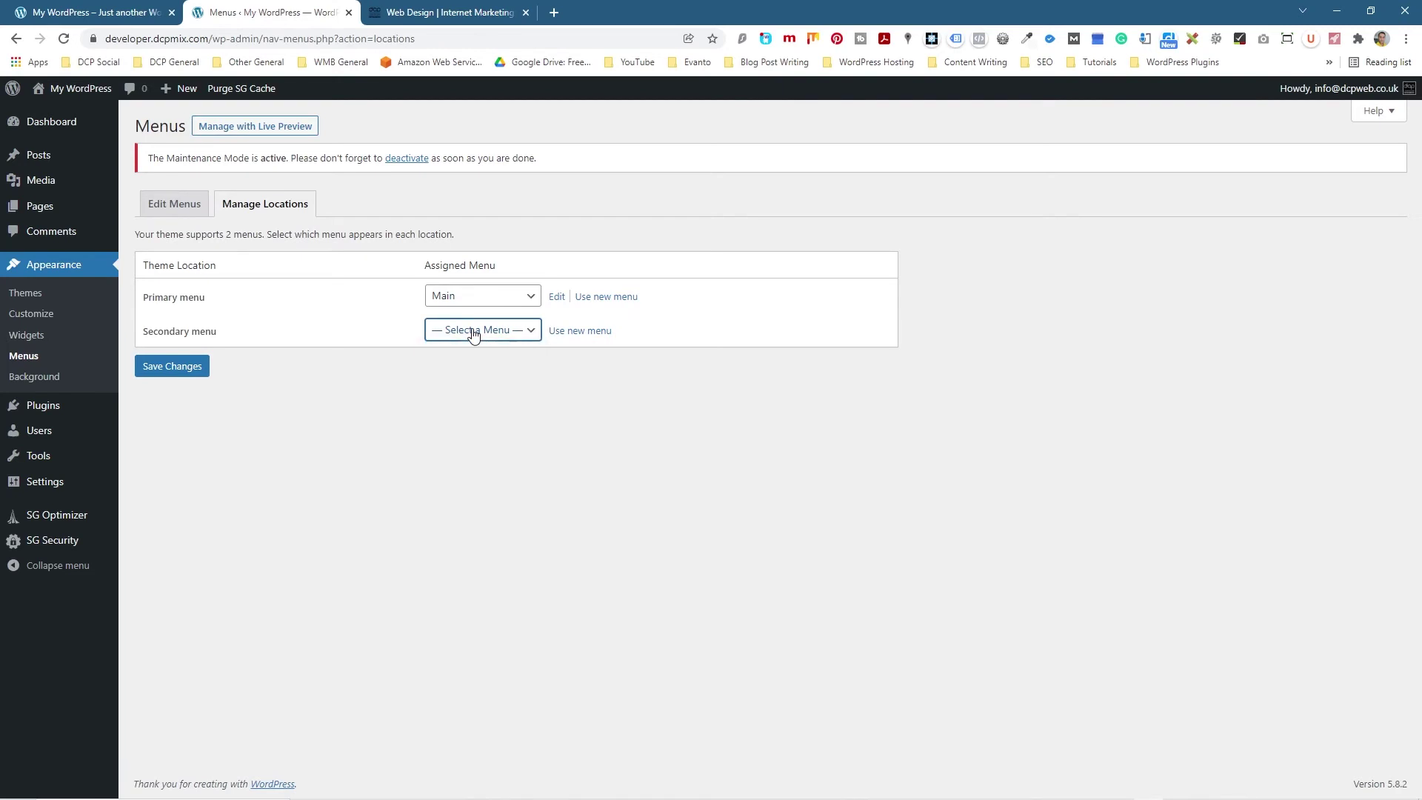
Step: Create a new menu named Footer for the Secondary menu location
{"action": "left_click", "coordinate": [583, 332]}
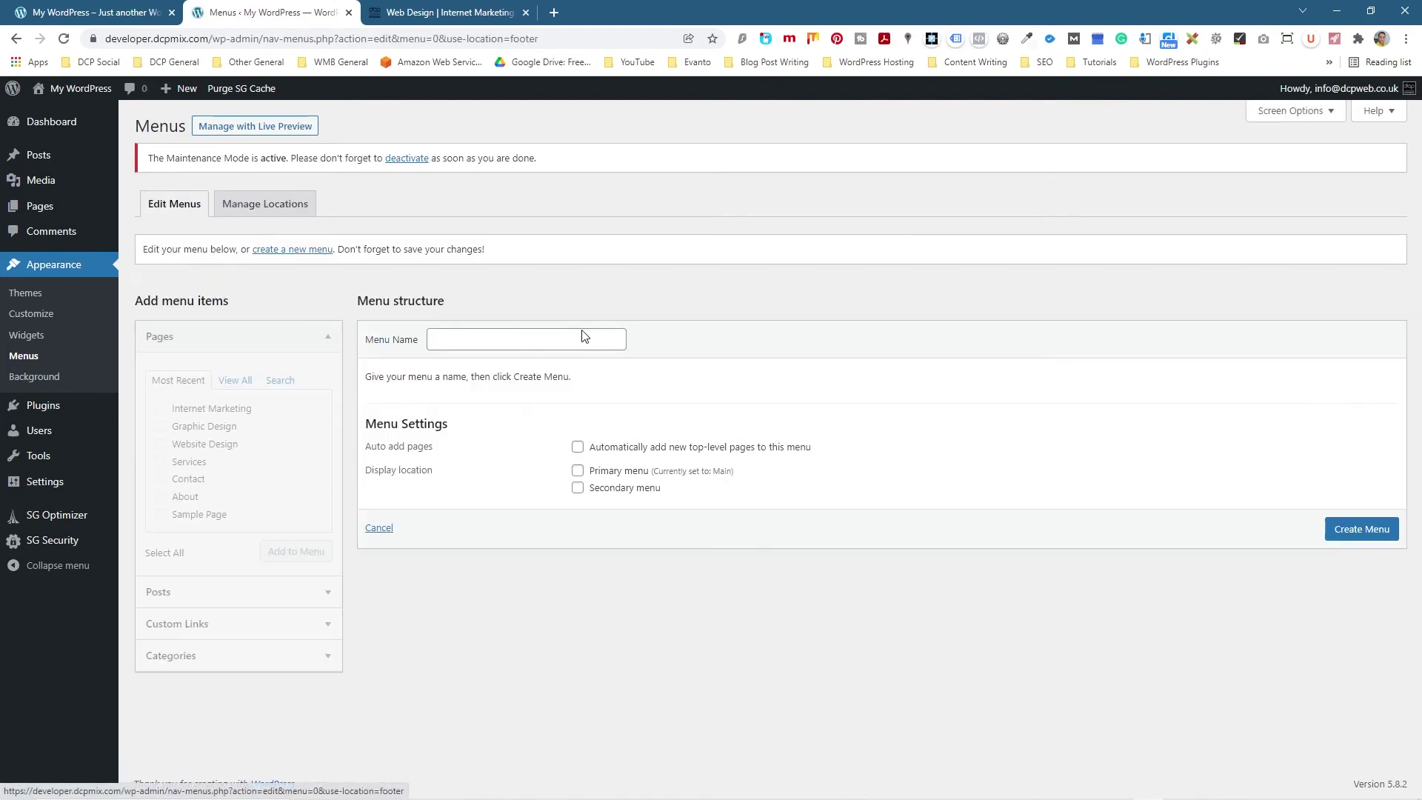
{"action": "left_click", "coordinate": [523, 332]}
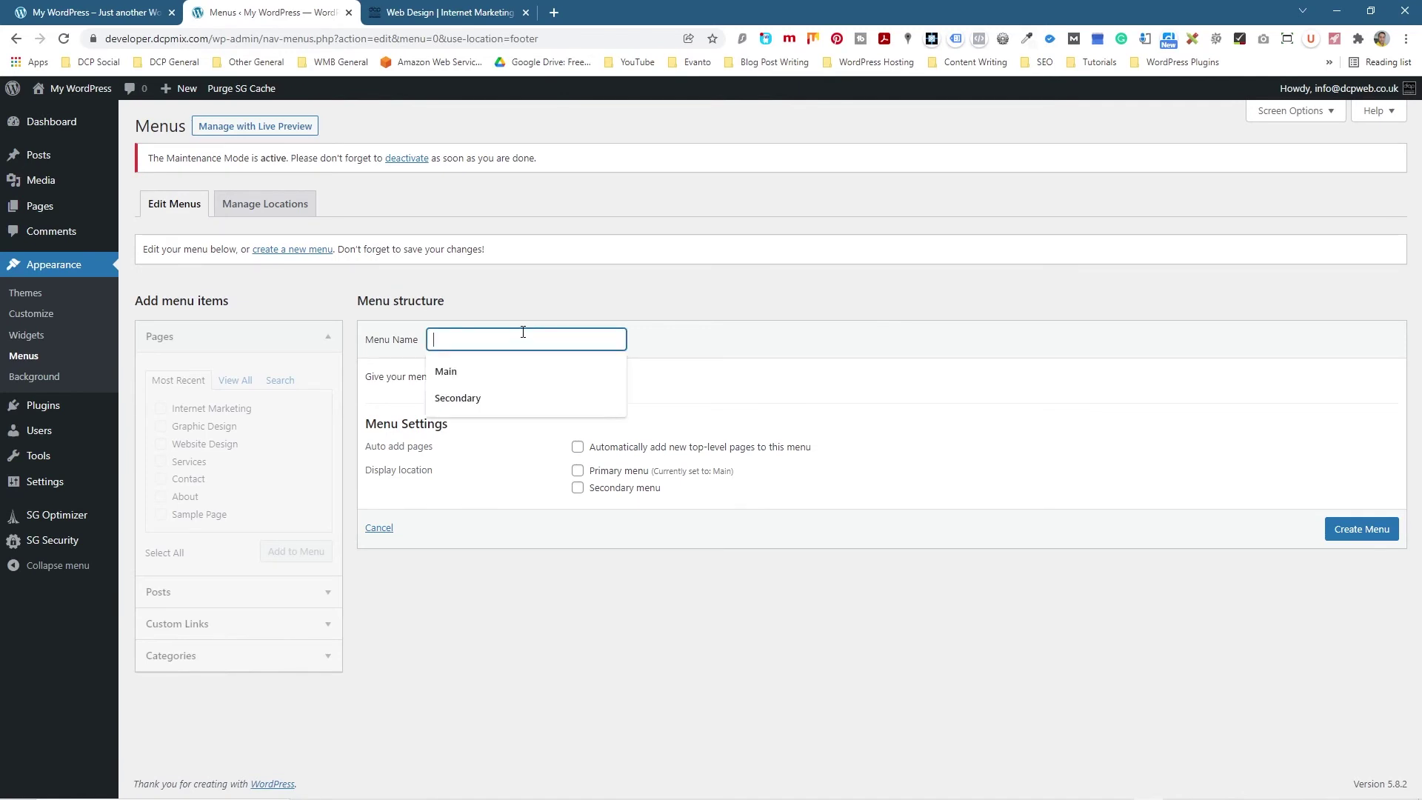
{"action": "type", "text": "Footer"}
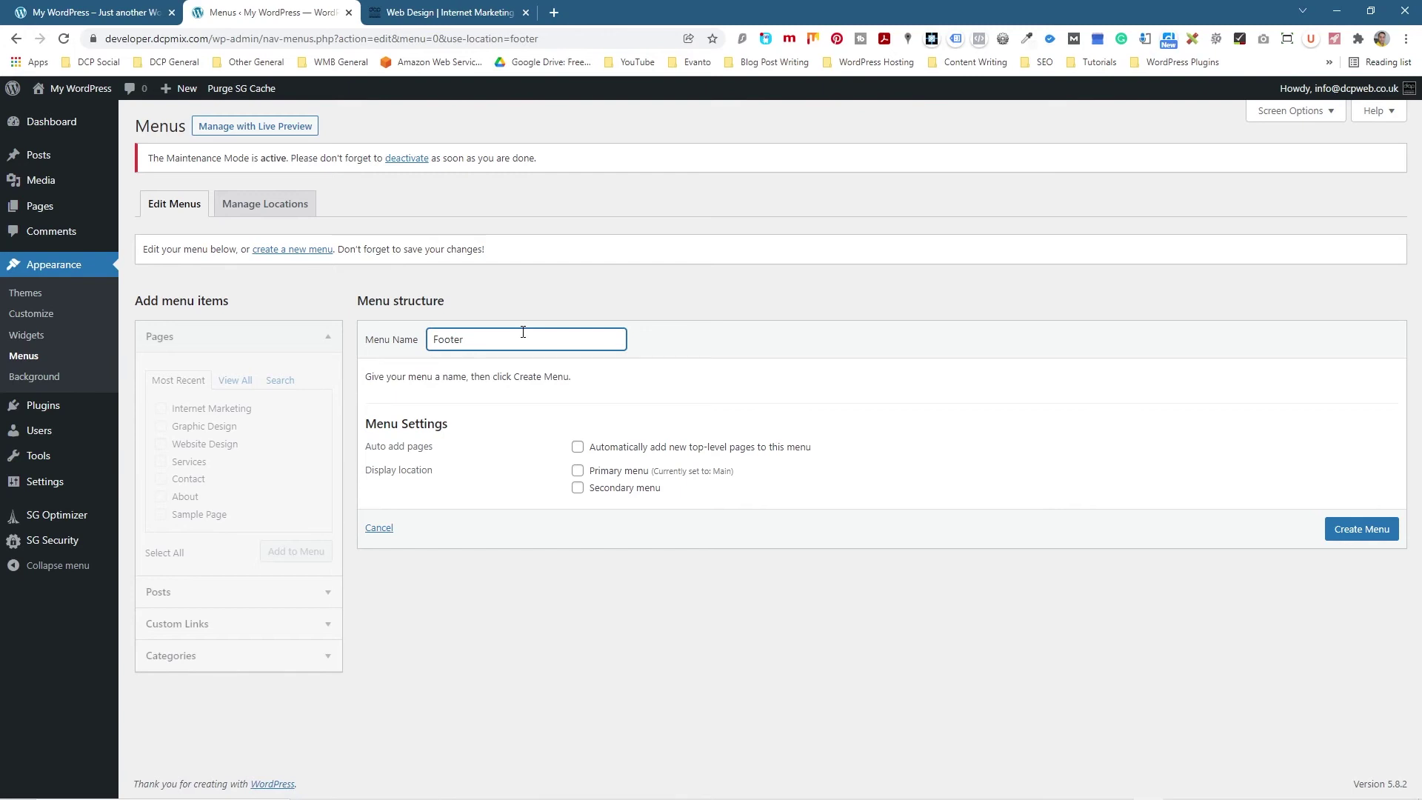
{"action": "left_click", "coordinate": [1370, 530]}
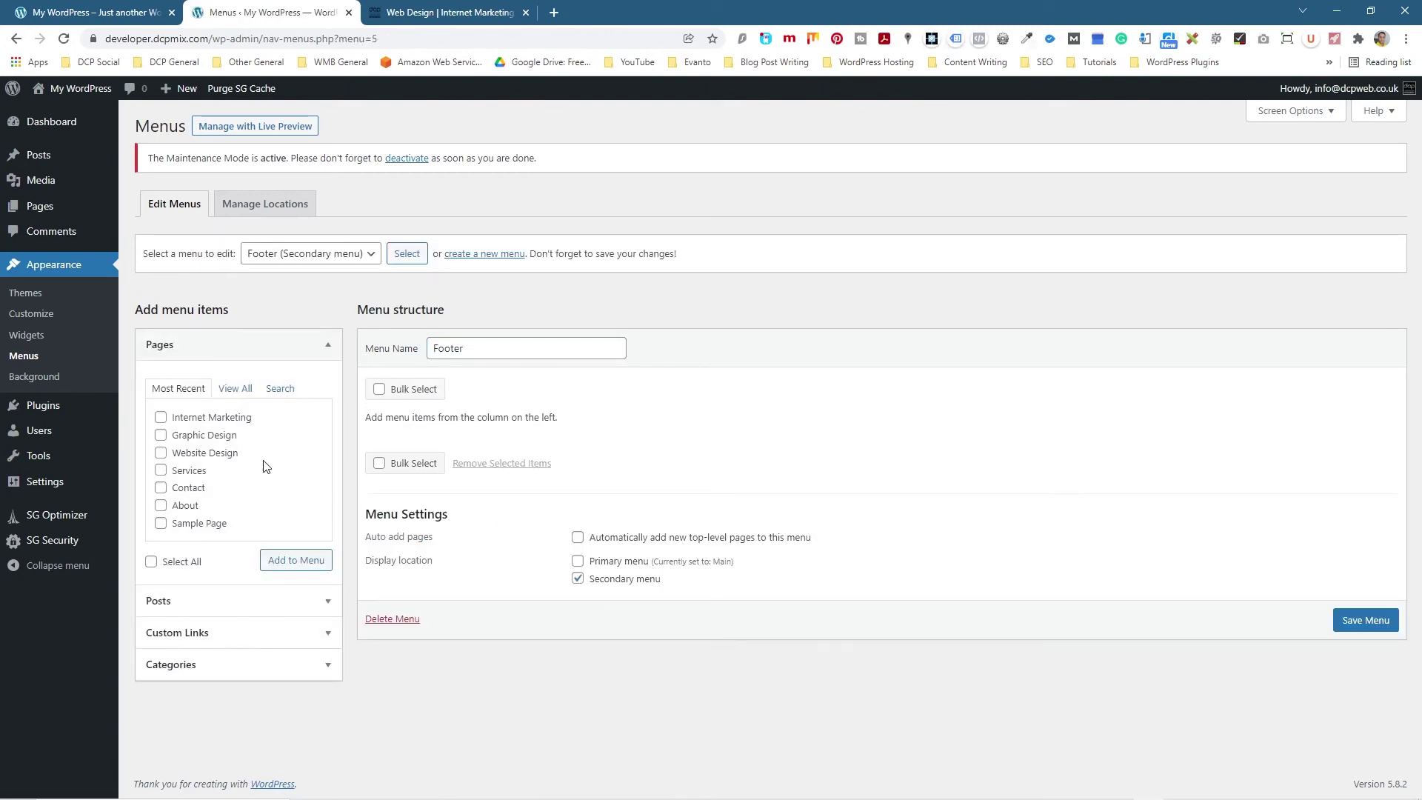
Step: Look through all pages available for the Footer menu and search them for "pri"
{"action": "left_click", "coordinate": [235, 388]}
{"action": "scroll", "coordinate": [208, 523], "scroll_direction": "down", "scroll_amount": 1}
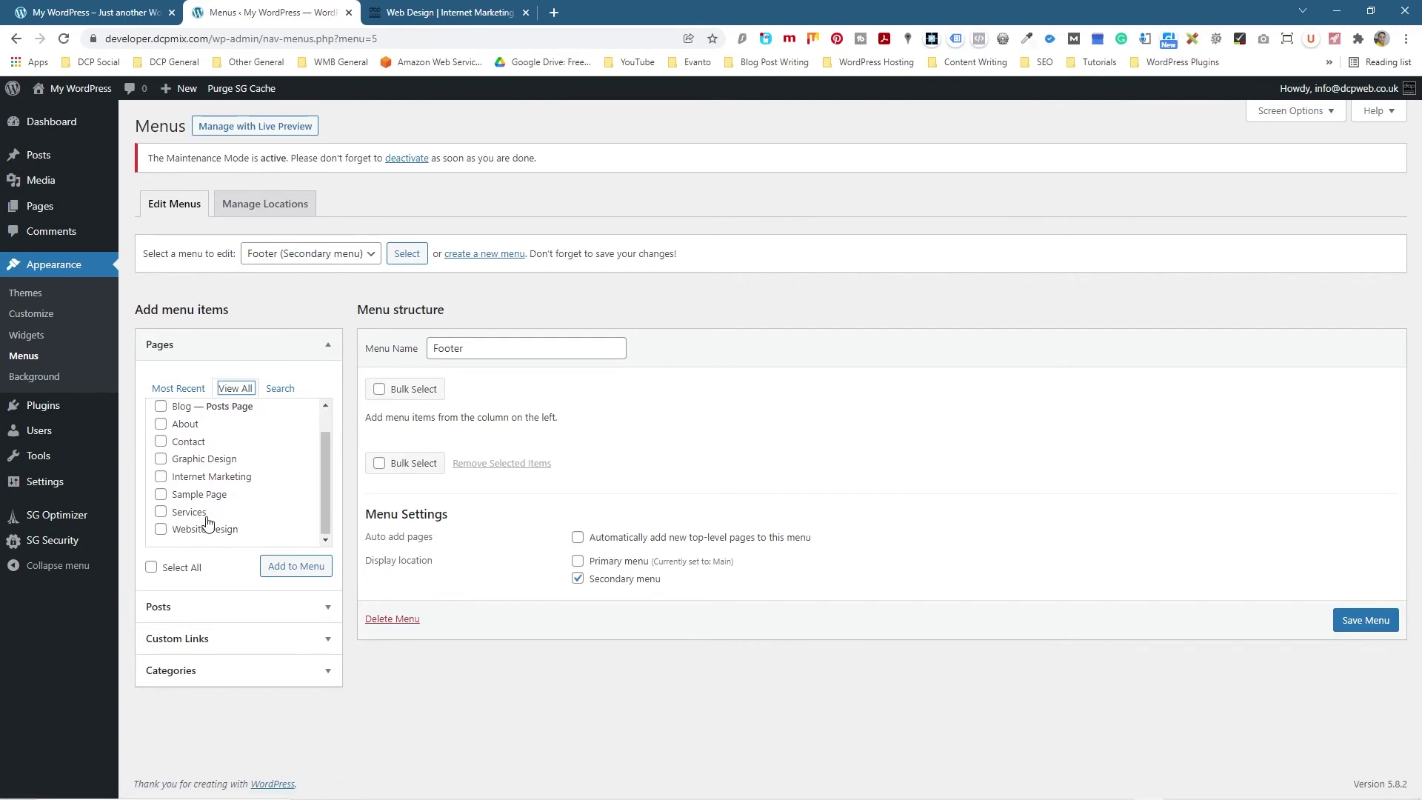
{"action": "scroll", "coordinate": [179, 494], "scroll_direction": "up", "scroll_amount": 1}
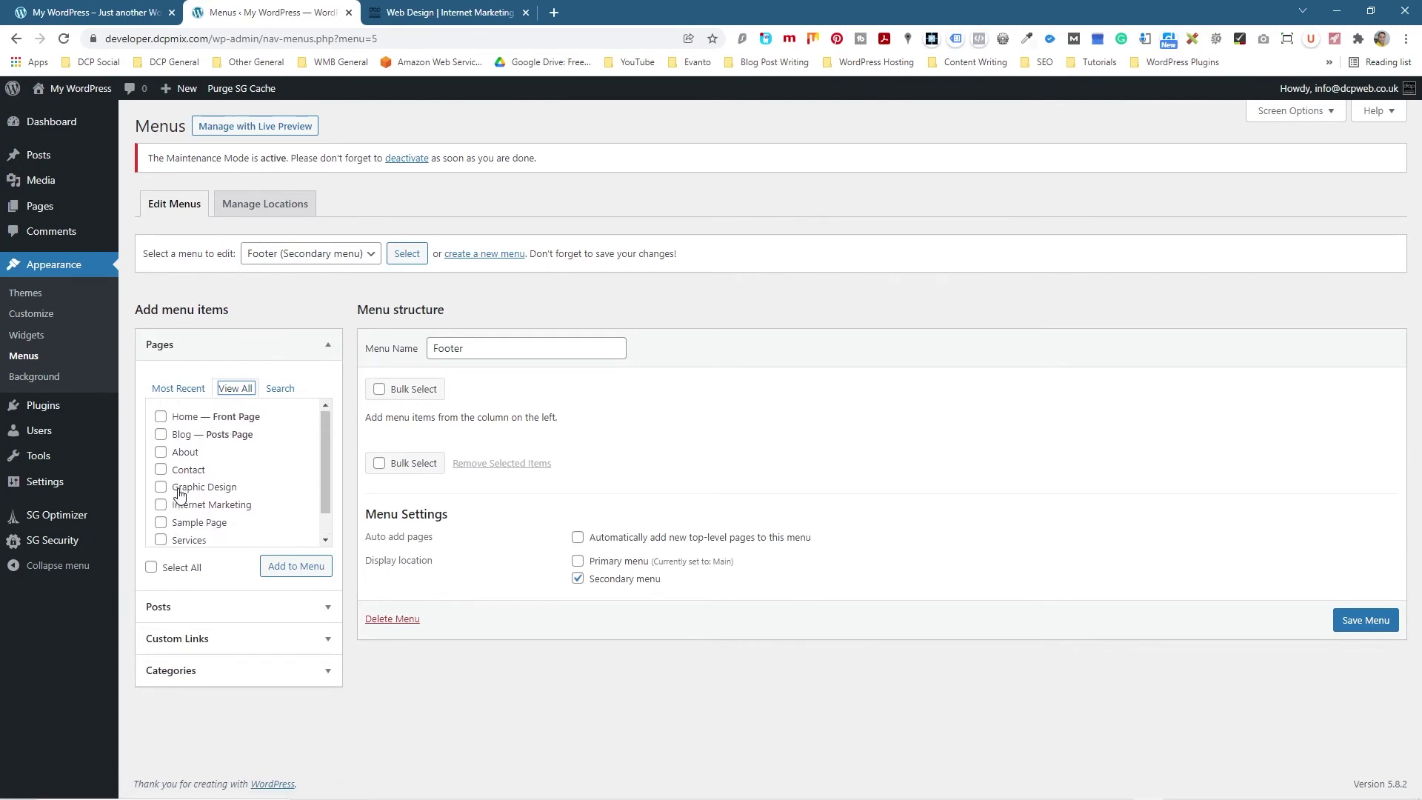
{"action": "scroll", "coordinate": [180, 494], "scroll_direction": "down", "scroll_amount": 1}
{"action": "scroll", "coordinate": [184, 500], "scroll_direction": "up", "scroll_amount": 1}
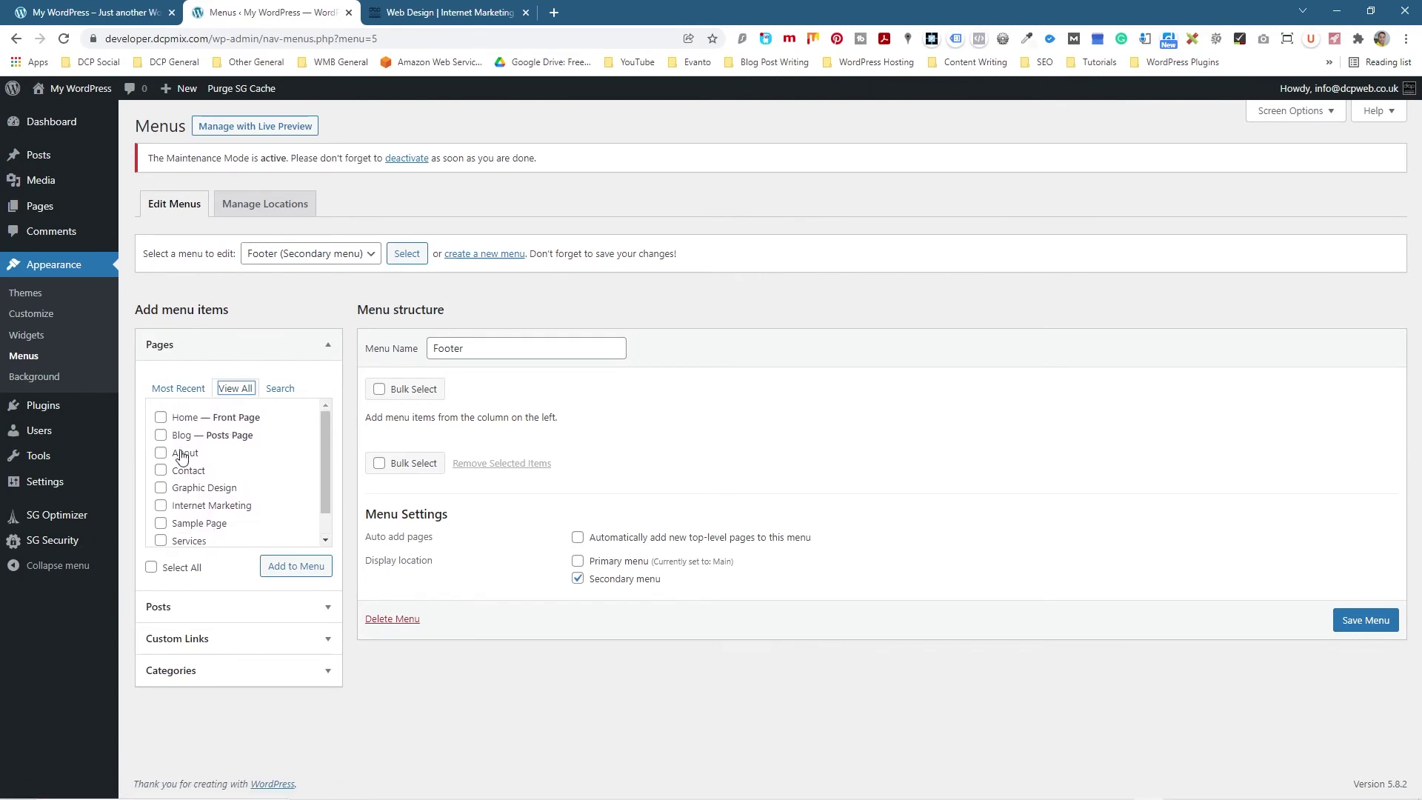
{"action": "scroll", "coordinate": [181, 459], "scroll_direction": "down", "scroll_amount": 1}
{"action": "mouse_move", "coordinate": [41, 172]}
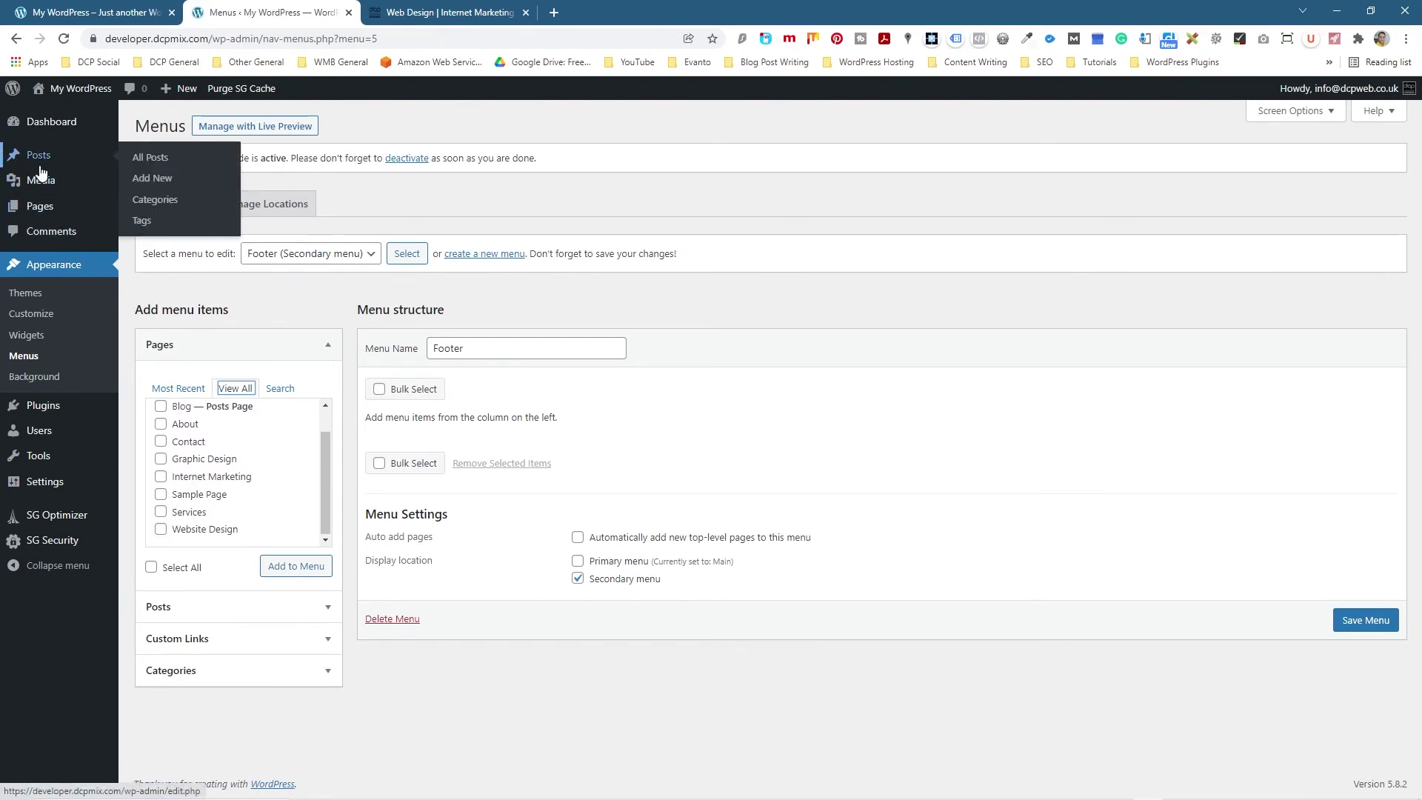
{"action": "left_click", "coordinate": [280, 388]}
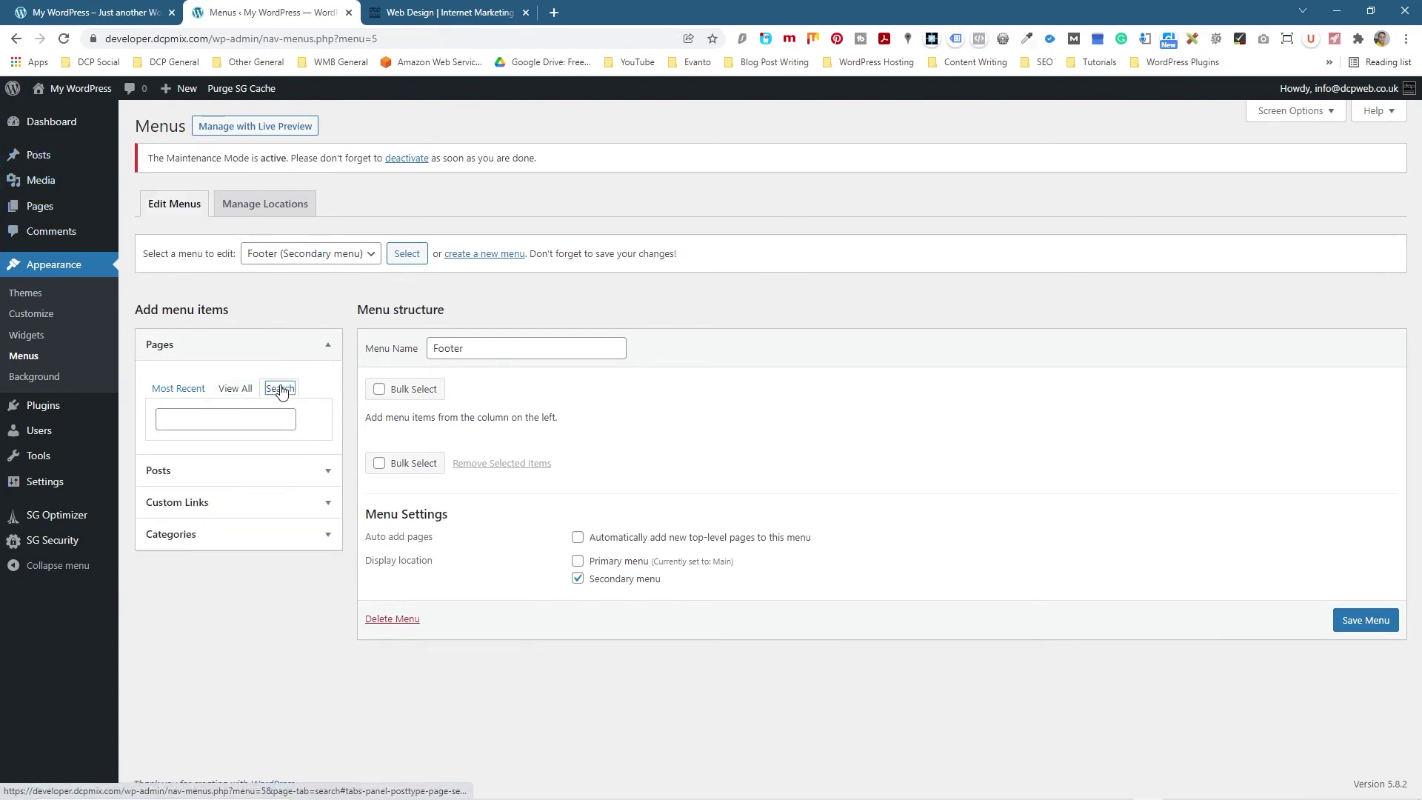
{"action": "left_click", "coordinate": [223, 412]}
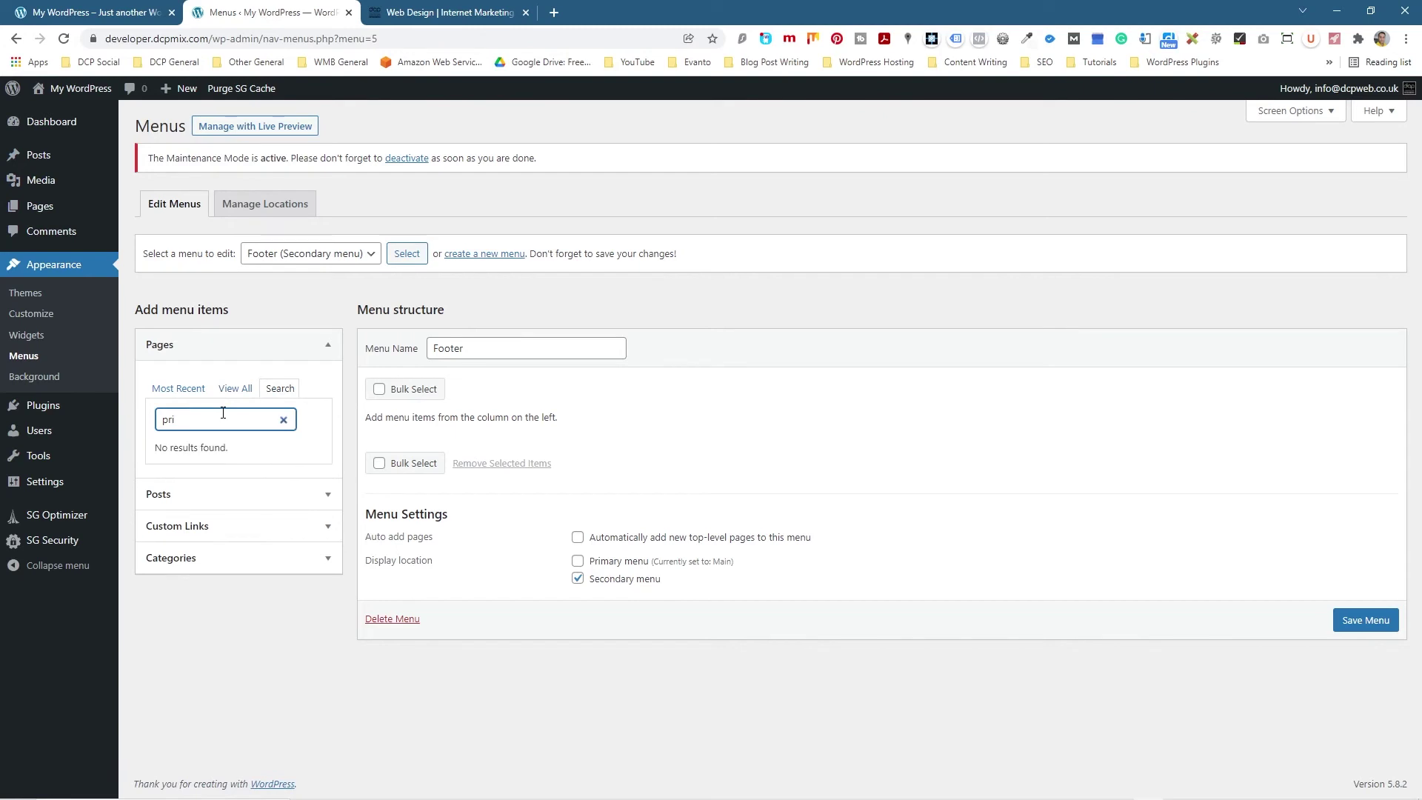
Step: Set the status of the draft Privacy Policy page to Published and update it
{"action": "left_click", "coordinate": [34, 209]}
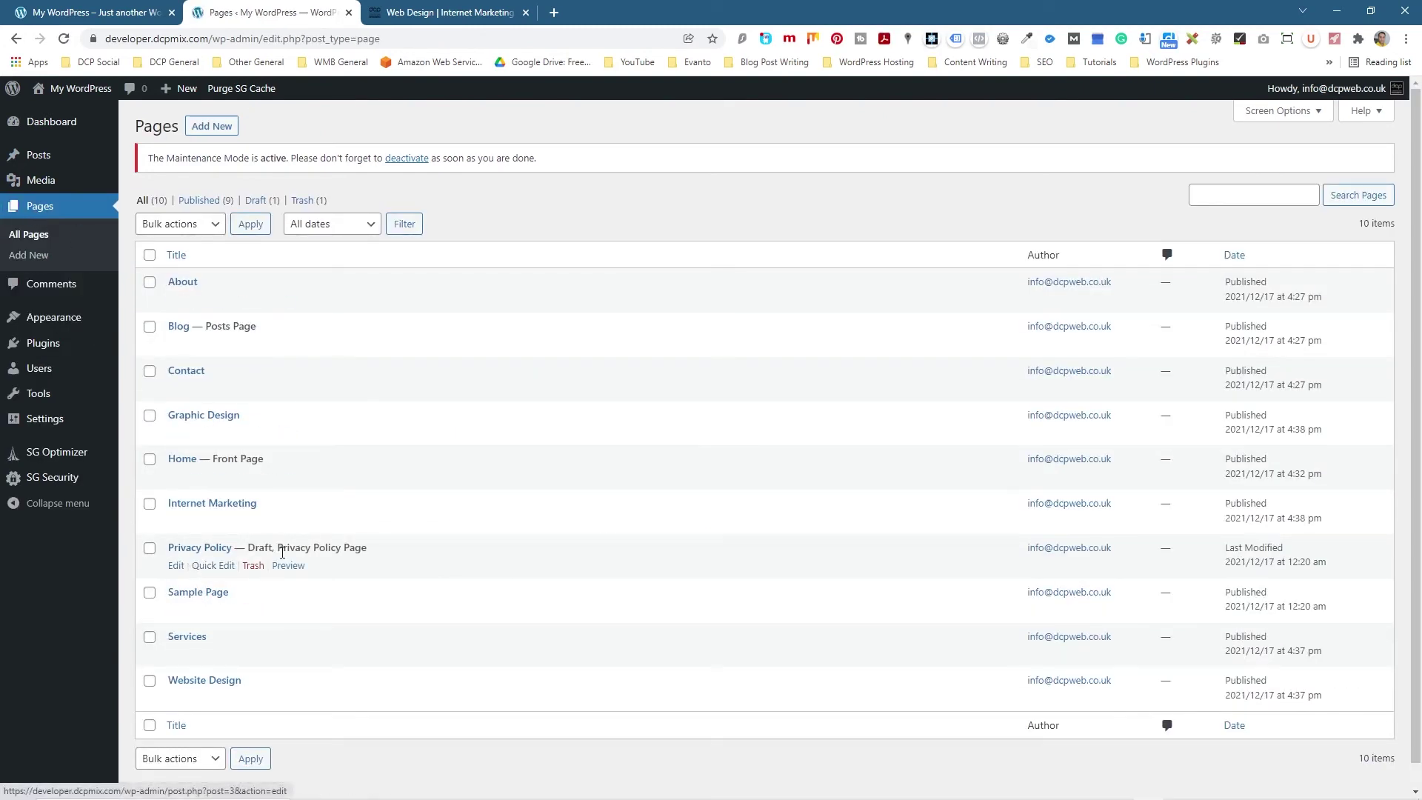
{"action": "left_click", "coordinate": [224, 566]}
{"action": "left_click", "coordinate": [896, 645]}
{"action": "left_click", "coordinate": [889, 660]}
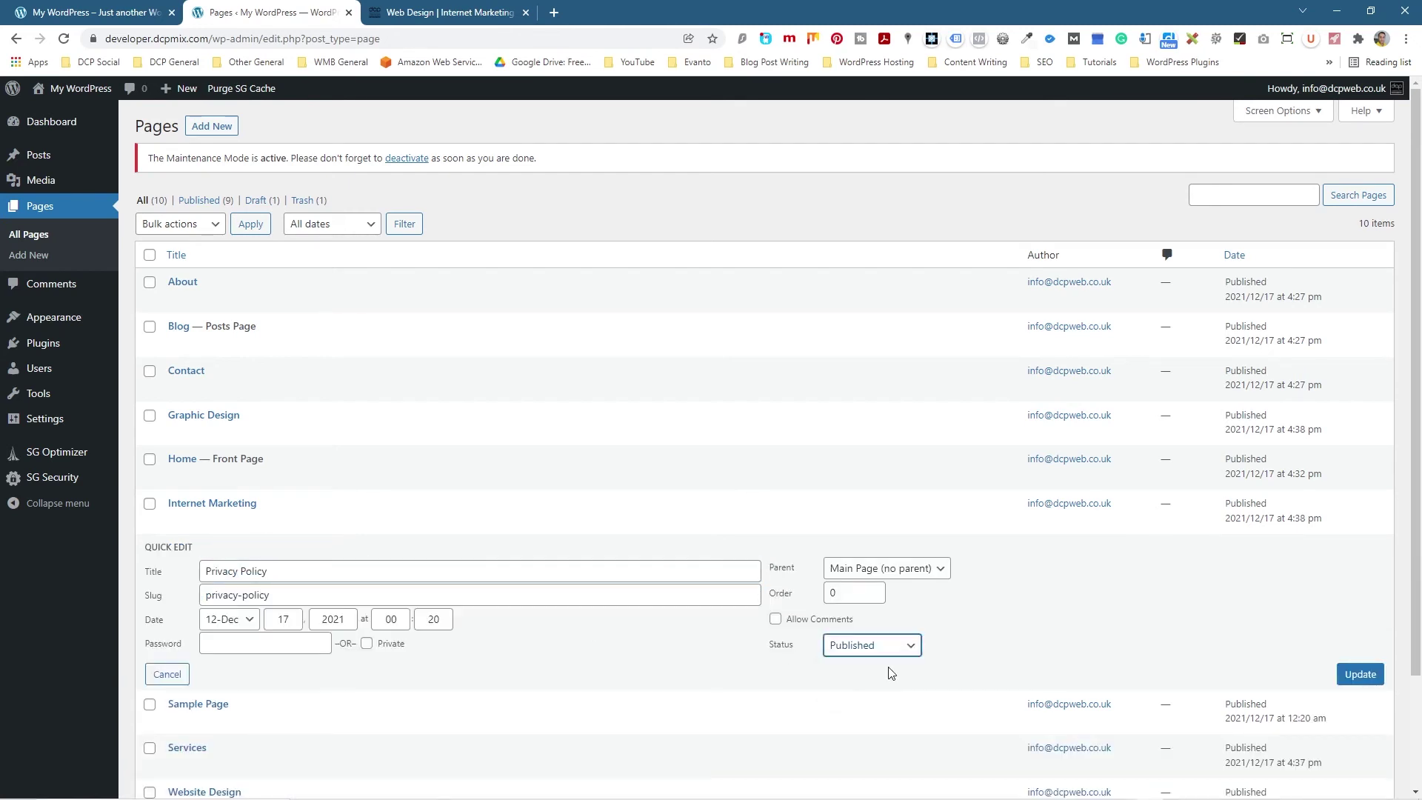
{"action": "left_click", "coordinate": [1359, 674]}
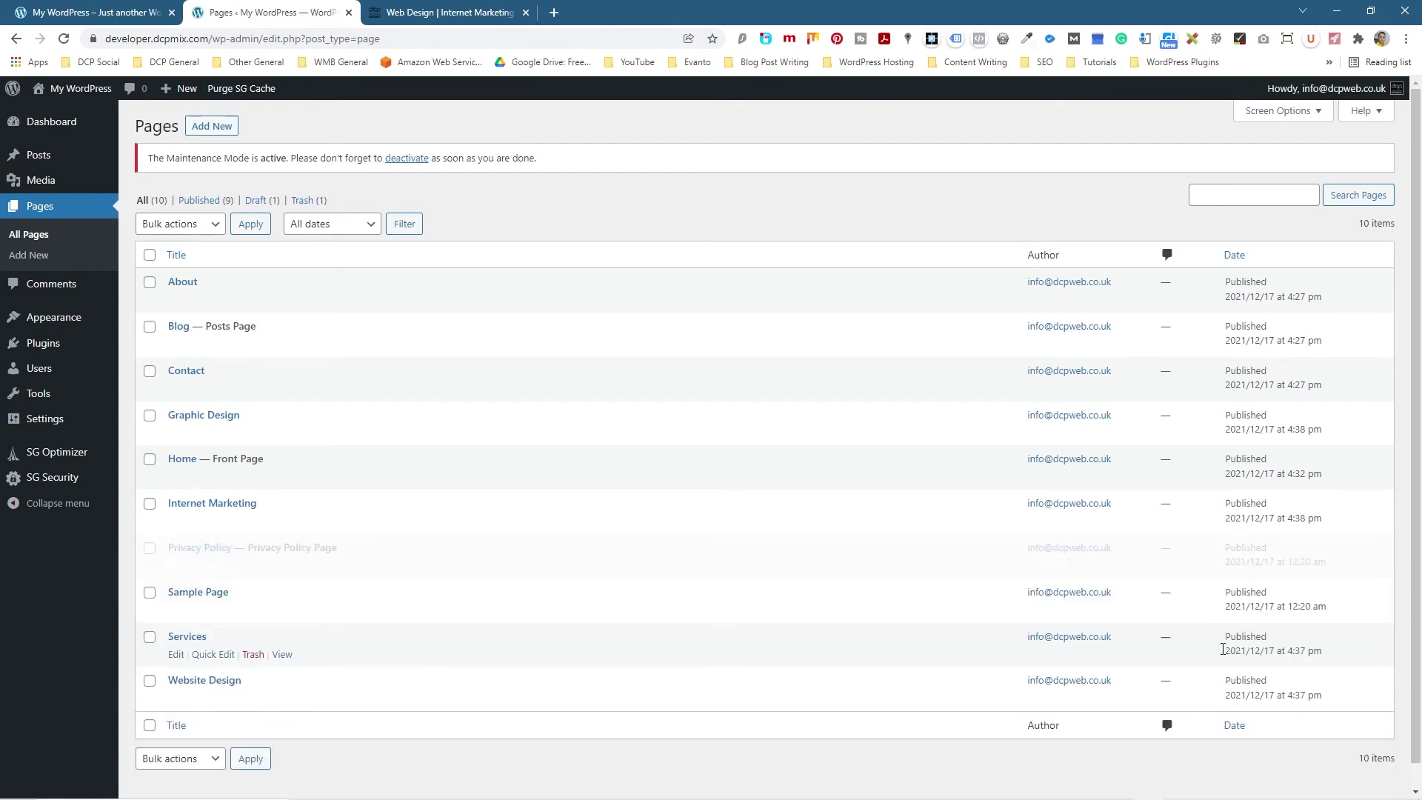
Step: Add the published Privacy Policy page to the Footer menu, save the menu, and view the footer of the live site
{"action": "mouse_move", "coordinate": [38, 319]}
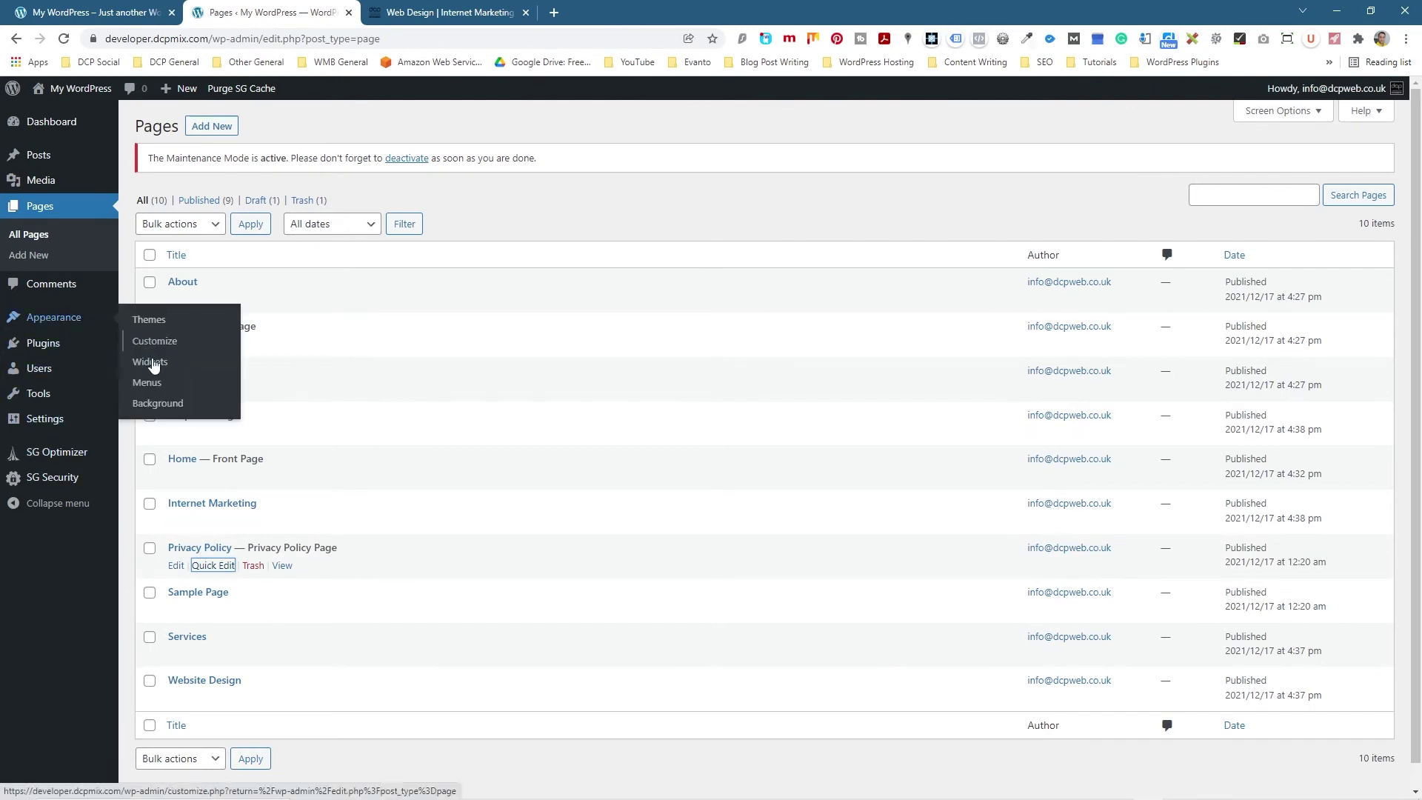
{"action": "left_click", "coordinate": [152, 383]}
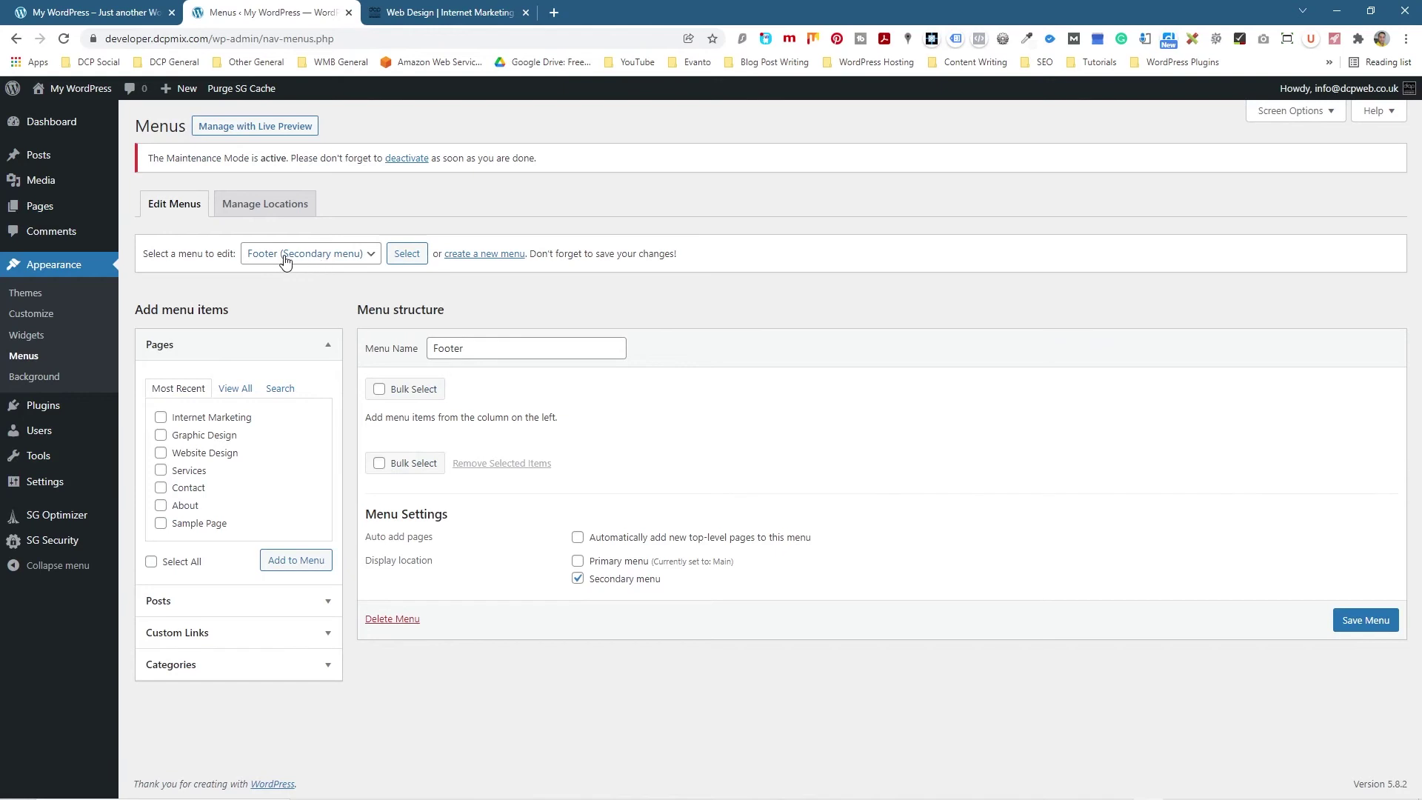
{"action": "left_click", "coordinate": [318, 256]}
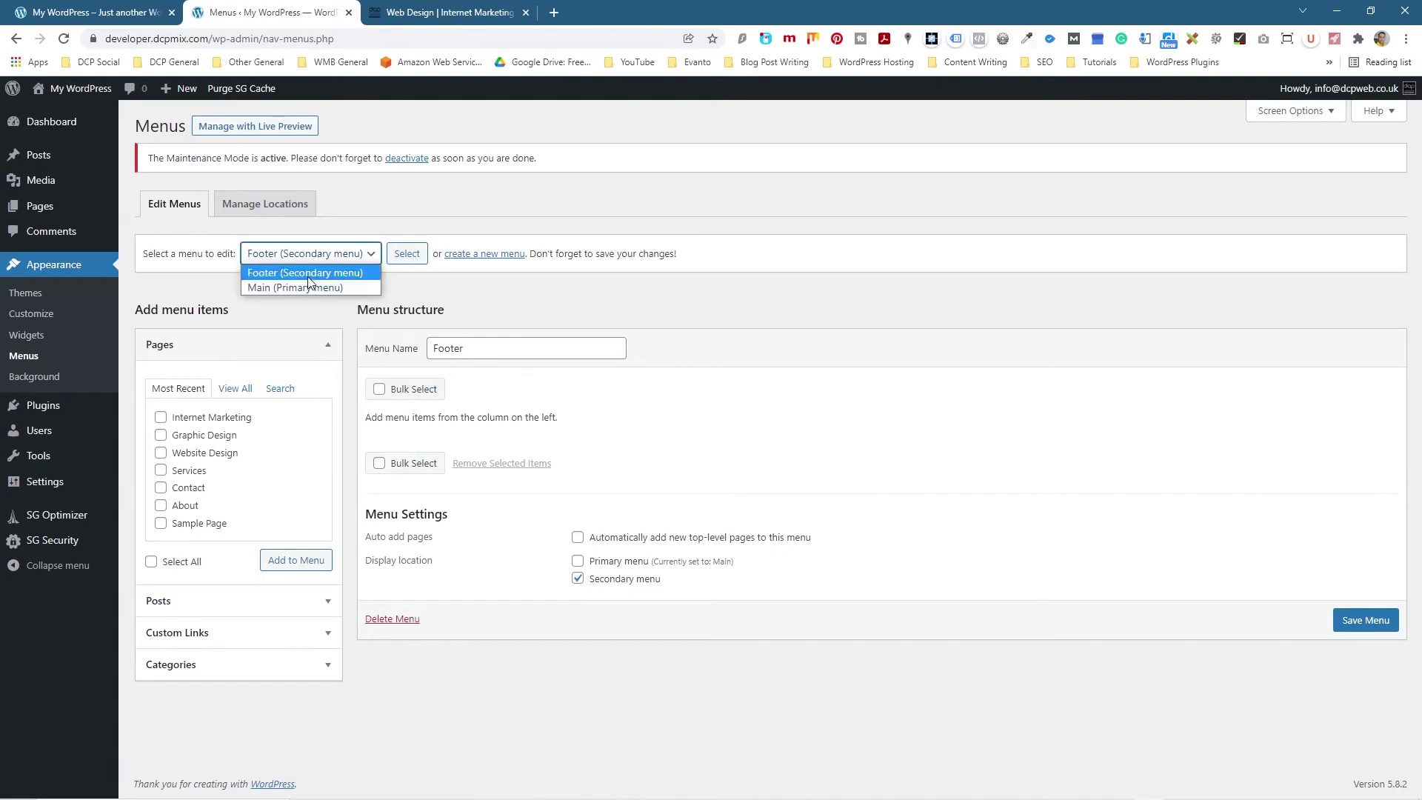
{"action": "left_click", "coordinate": [716, 306]}
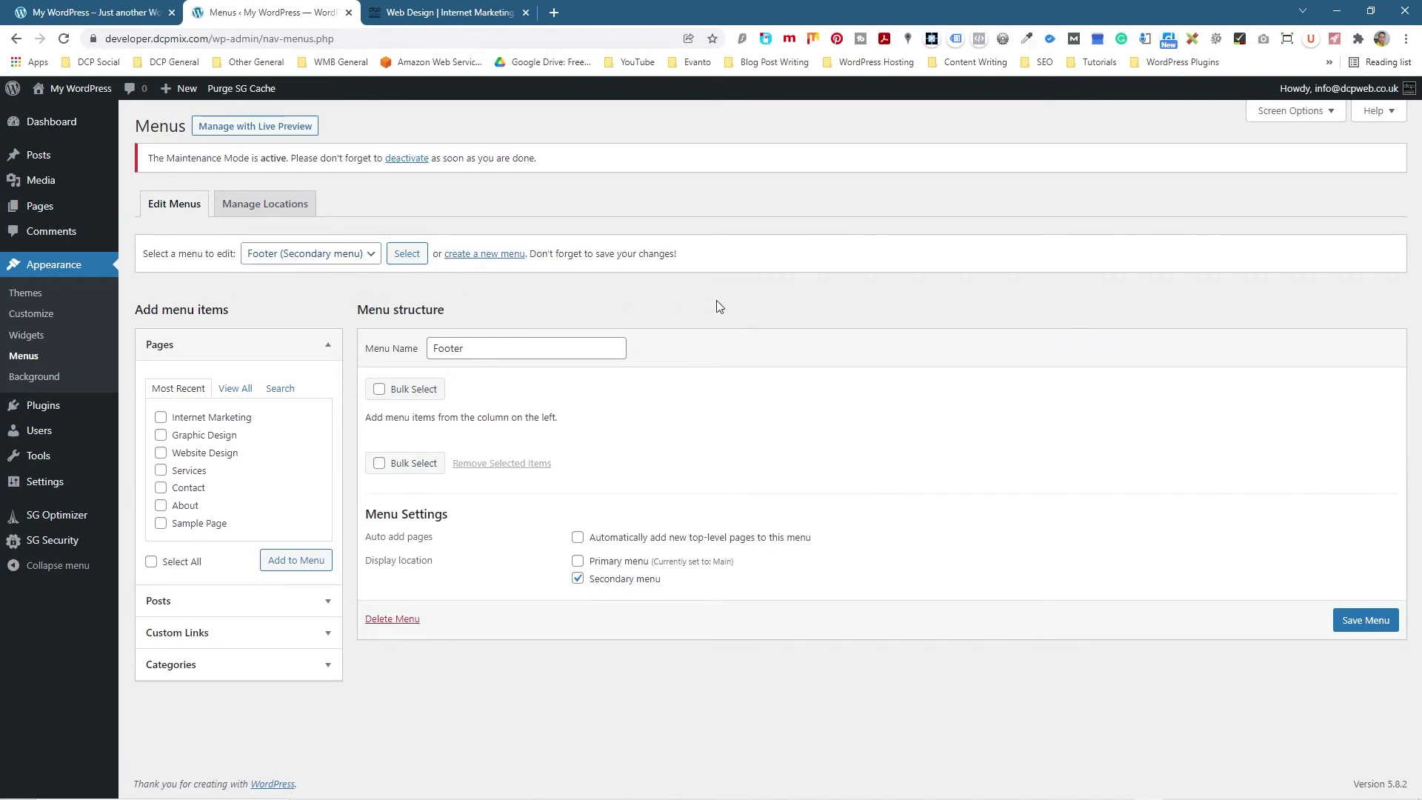
{"action": "left_click", "coordinate": [225, 394]}
{"action": "left_click", "coordinate": [161, 454]}
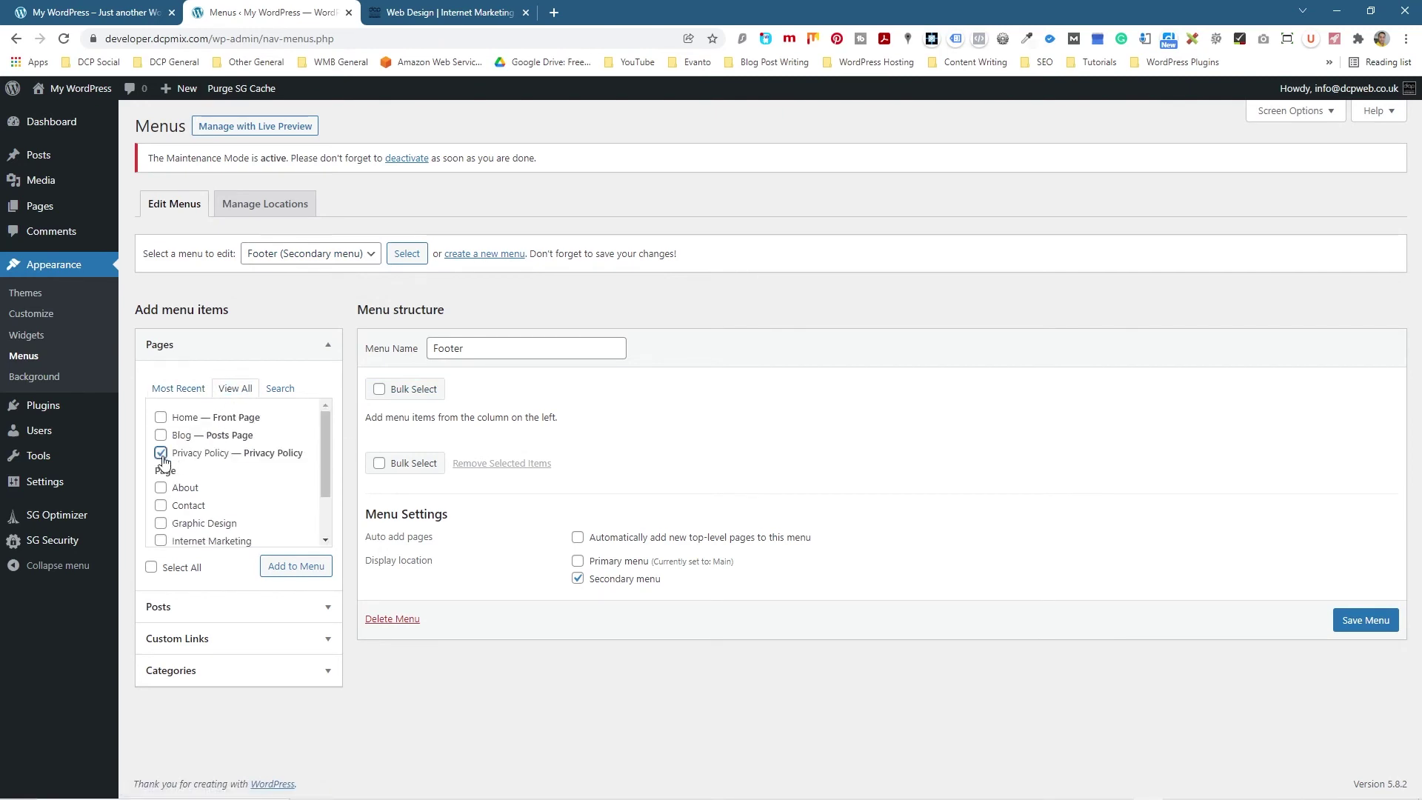
{"action": "left_click", "coordinate": [297, 566]}
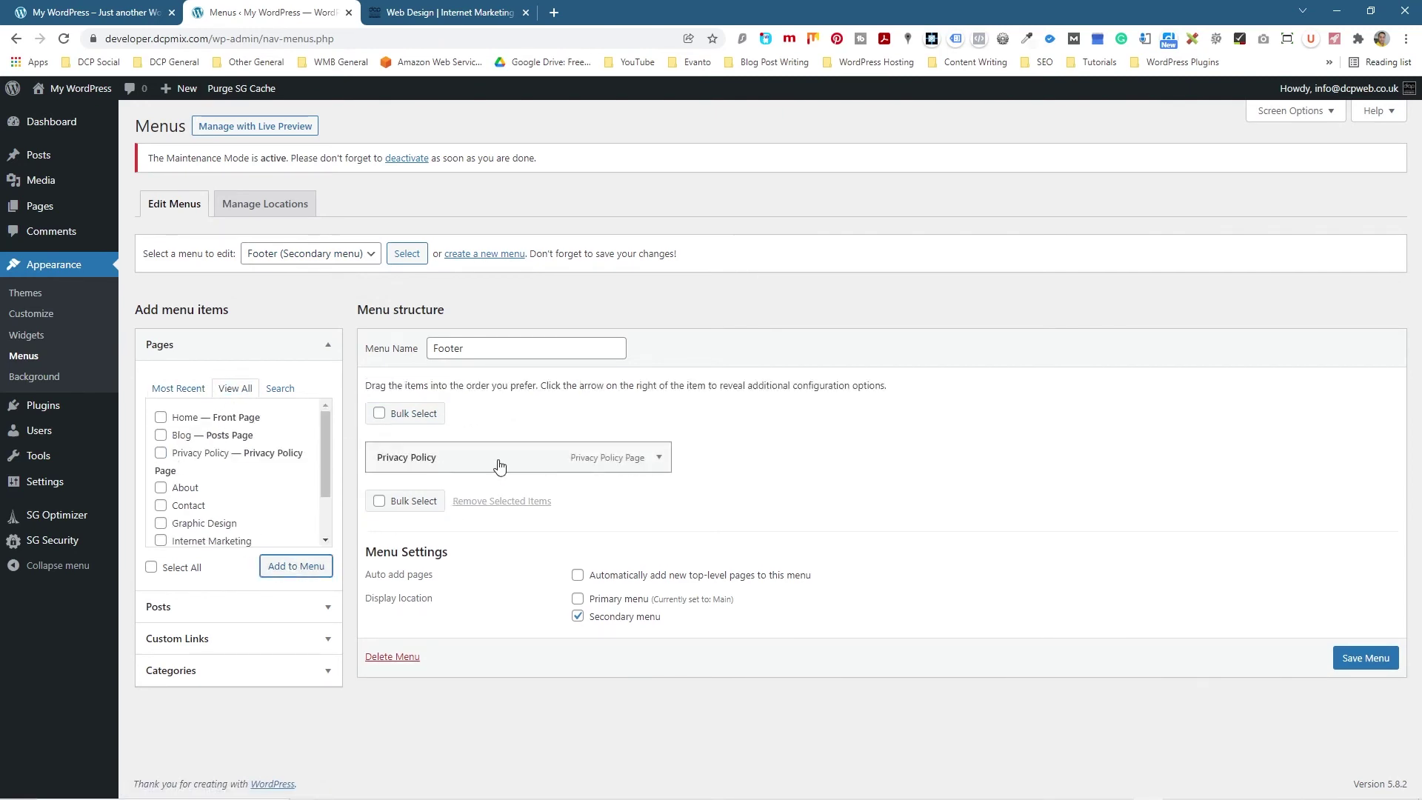
{"action": "left_click", "coordinate": [1366, 658]}
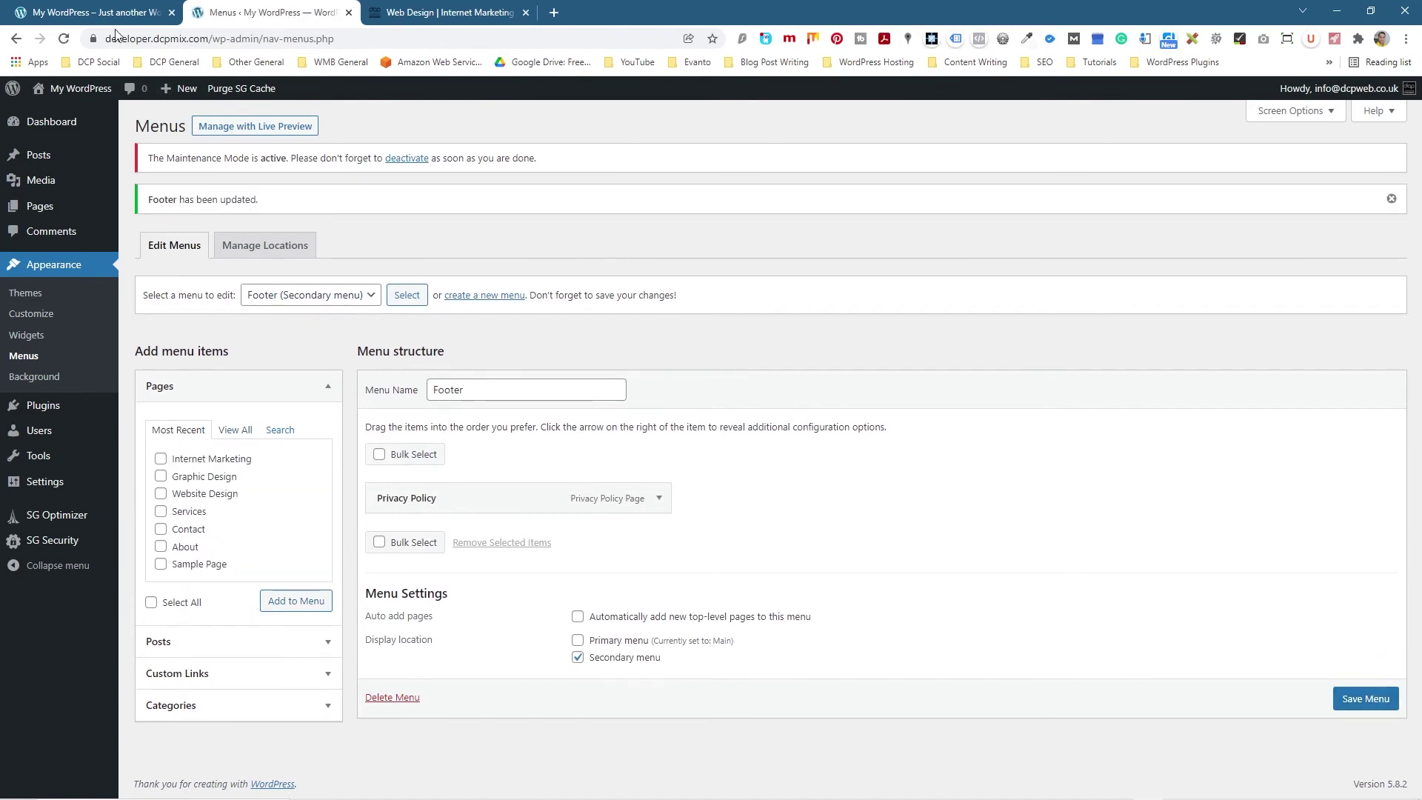
{"action": "left_click", "coordinate": [104, 13]}
{"action": "scroll", "coordinate": [238, 473], "scroll_direction": "down", "scroll_amount": 3}
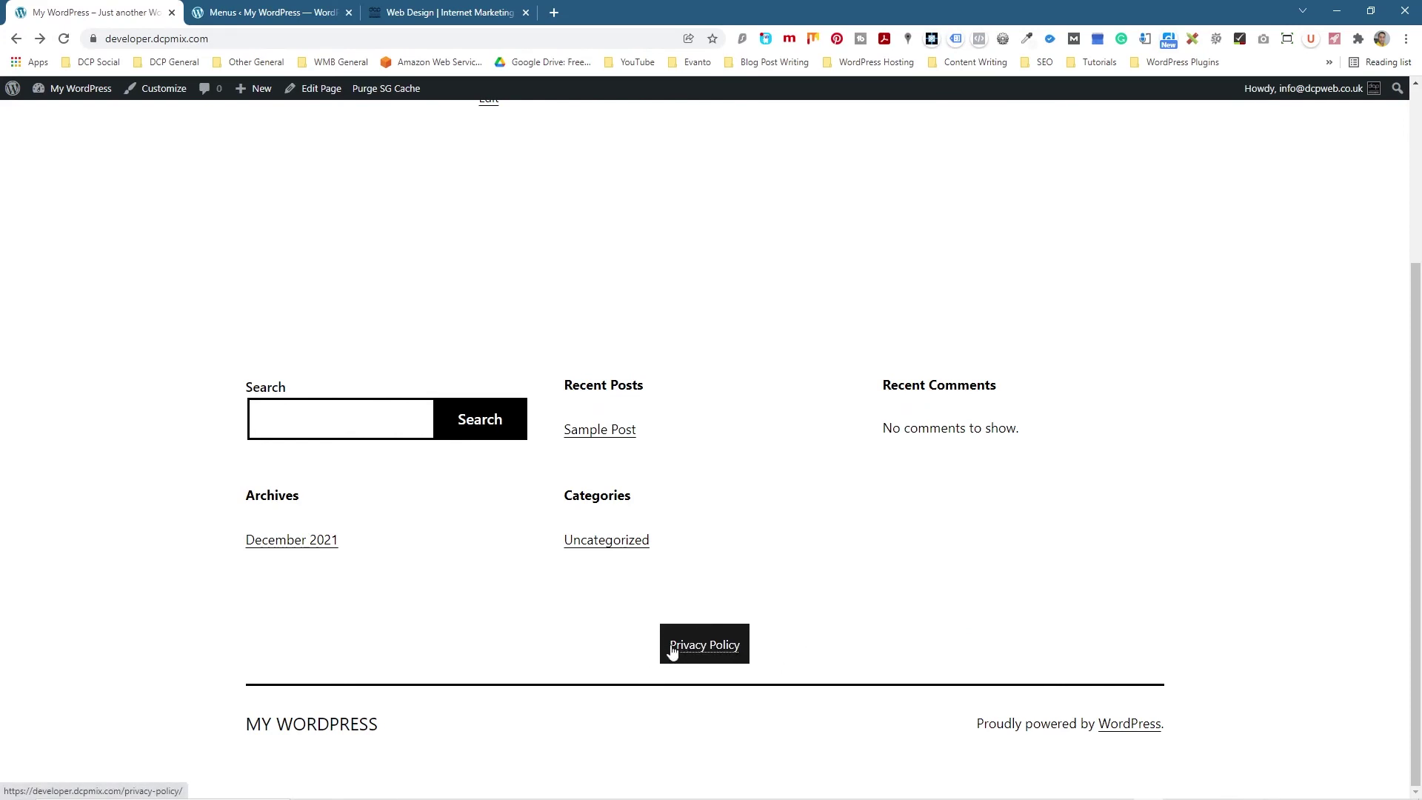
Step: Add the Contact page to the Footer menu and save the menu
{"action": "left_click", "coordinate": [254, 19]}
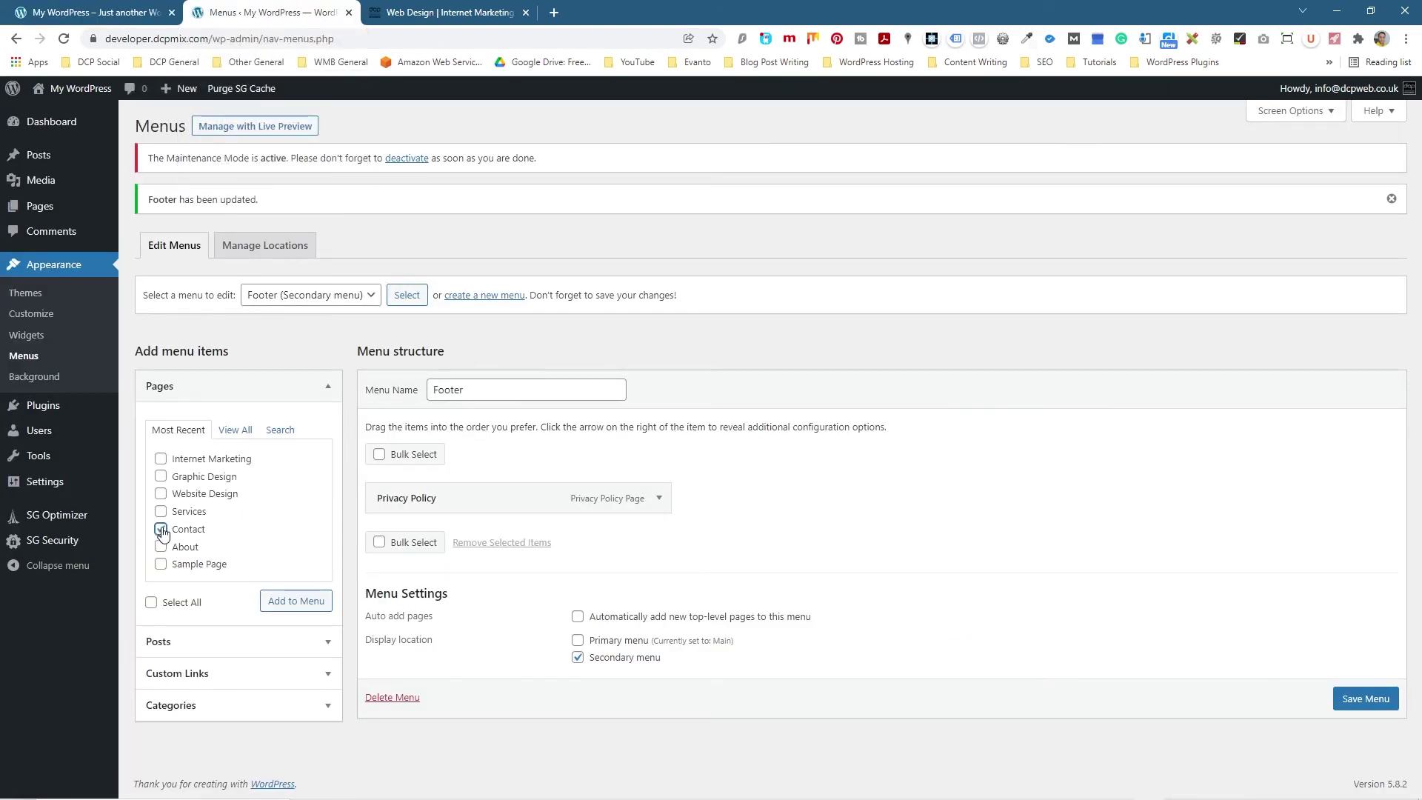
{"action": "left_click", "coordinate": [294, 603]}
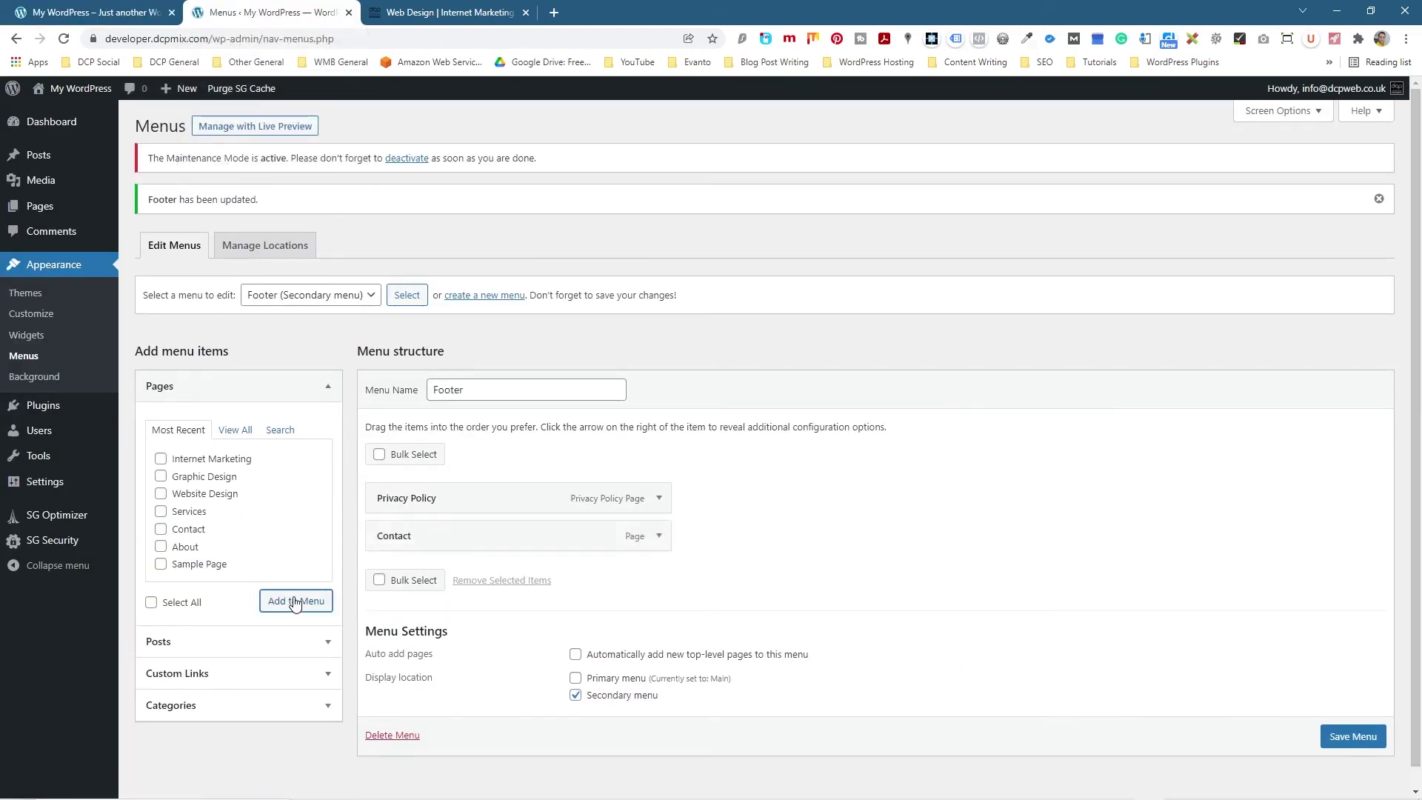
{"action": "left_click", "coordinate": [1333, 733]}
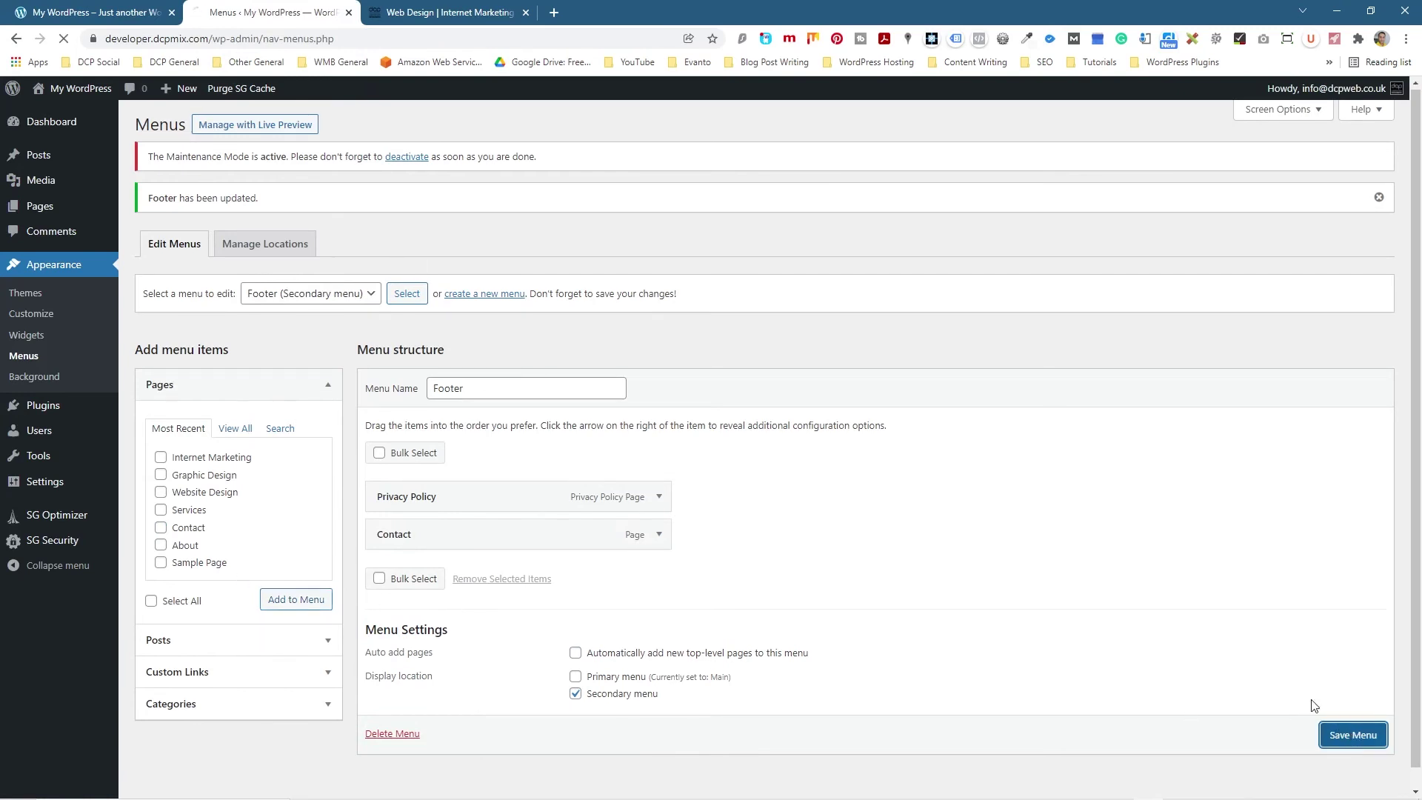
Step: Reload the live site's home page and examine its footer menu and header menu, including the Contact sub item
{"action": "left_click", "coordinate": [89, 13]}
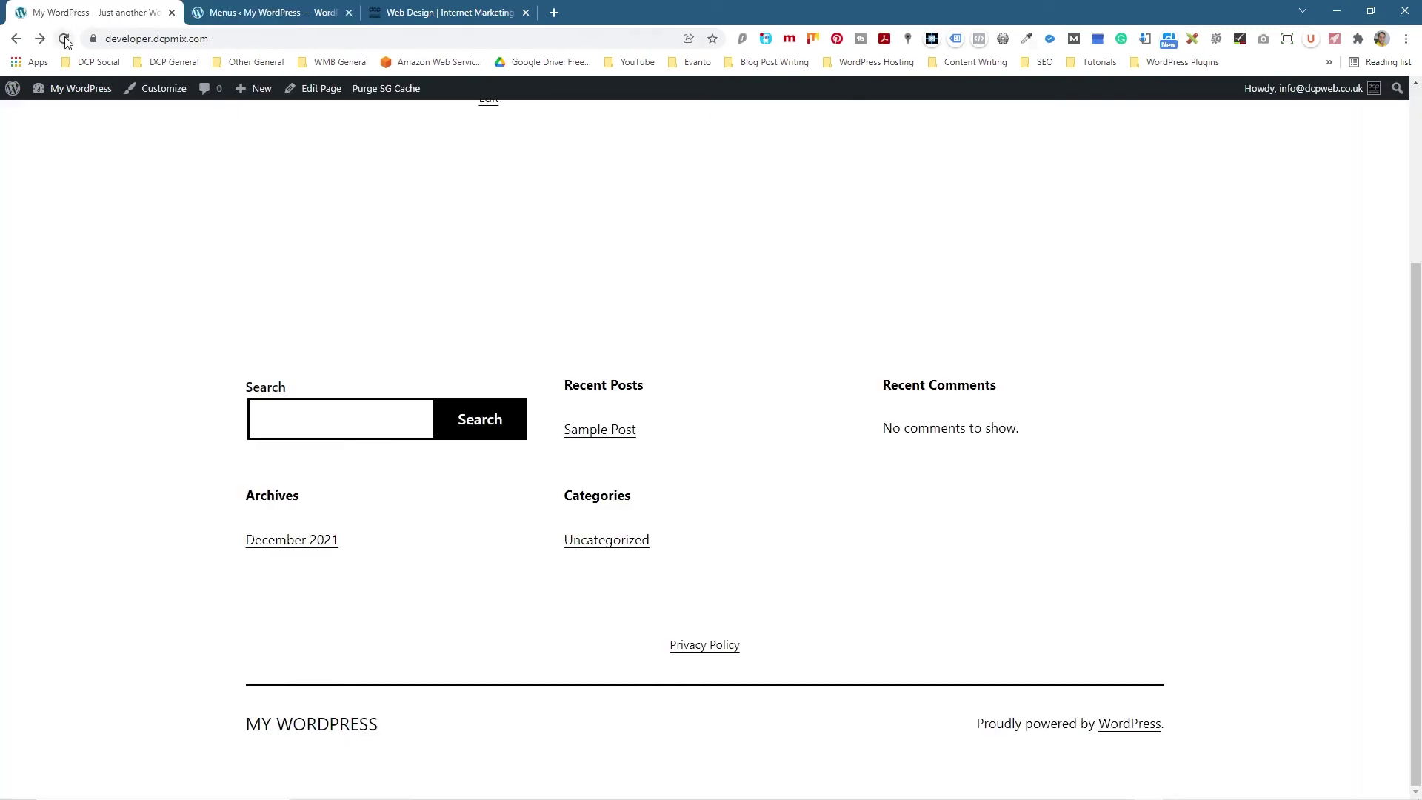
{"action": "left_click", "coordinate": [65, 39]}
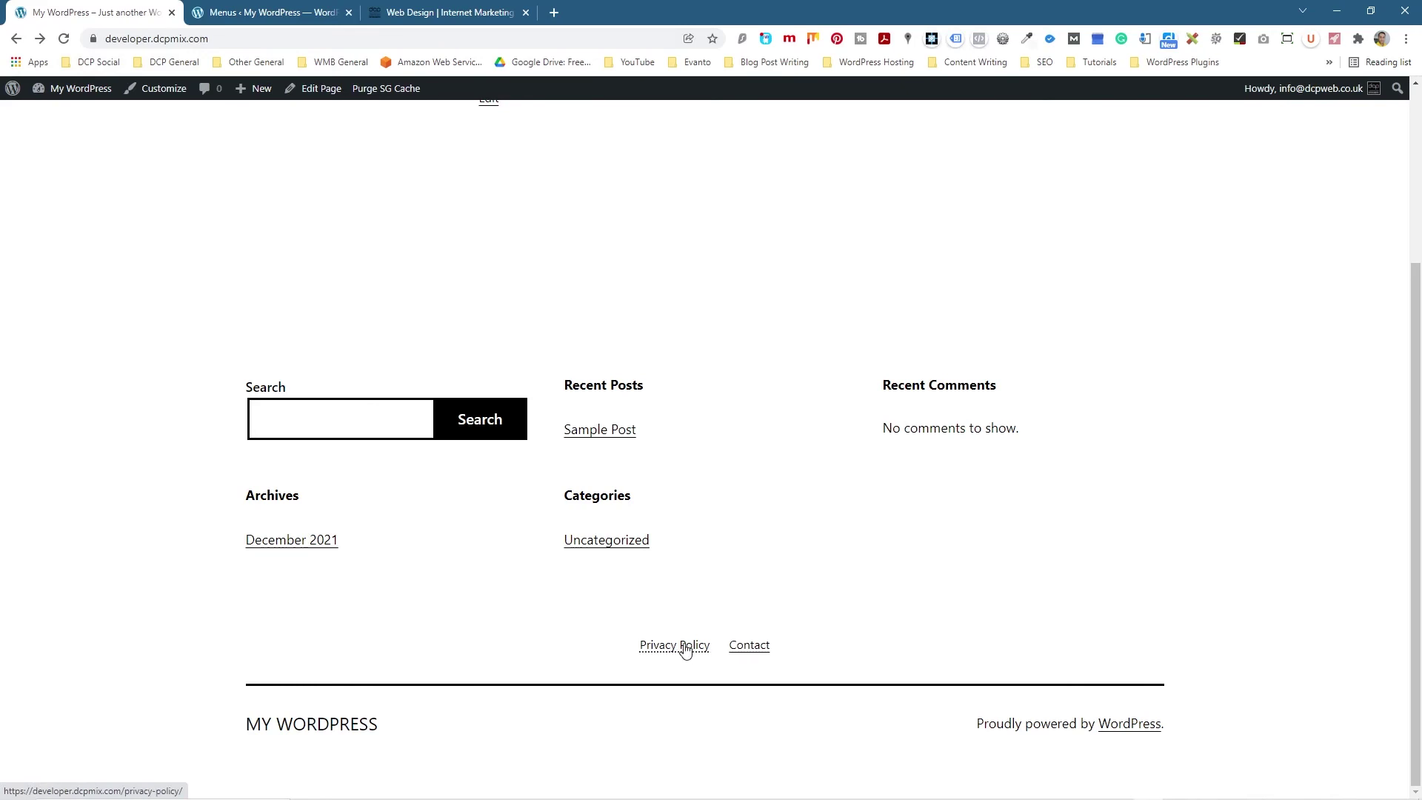
{"action": "scroll", "coordinate": [891, 585], "scroll_direction": "up", "scroll_amount": 3}
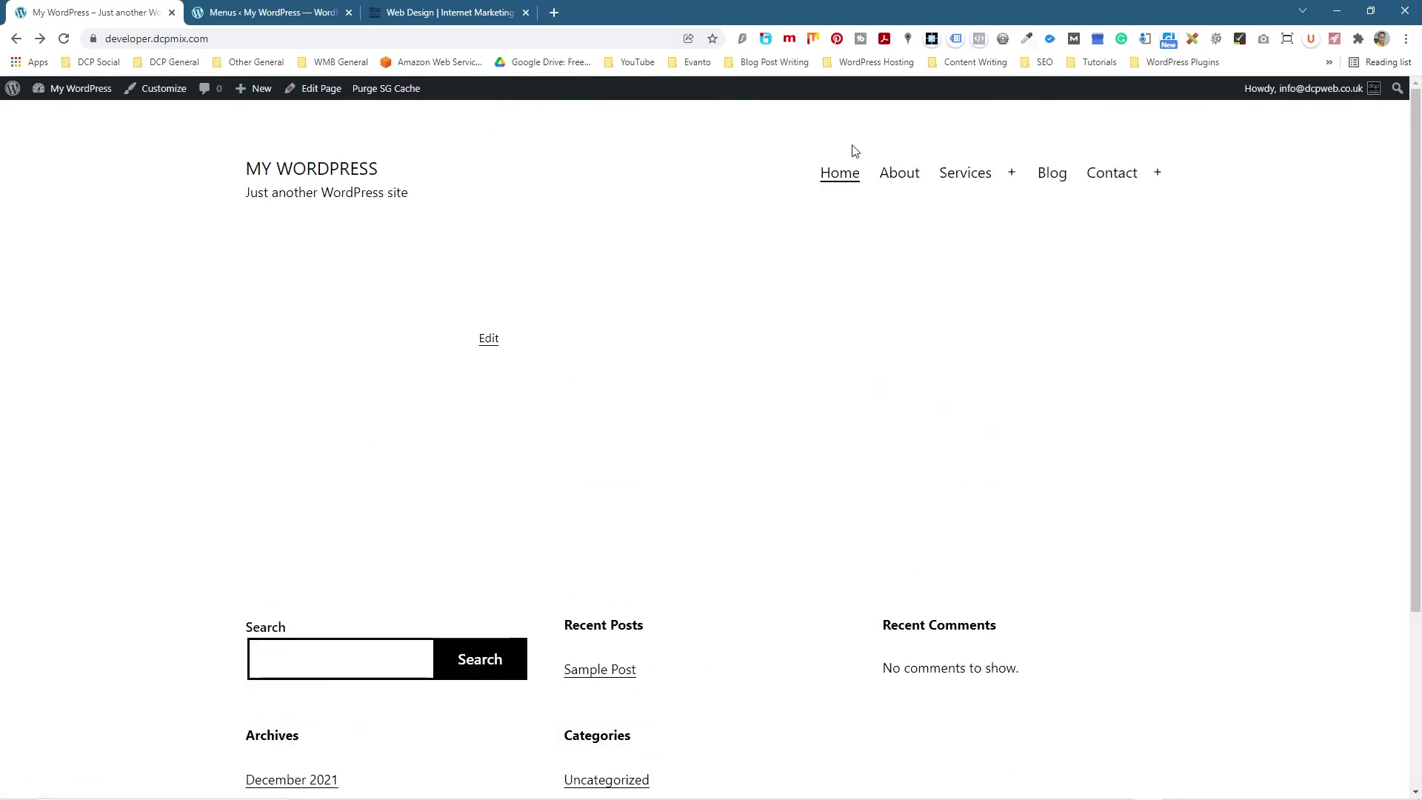
{"action": "mouse_move", "coordinate": [1160, 183]}
{"action": "scroll", "coordinate": [557, 415], "scroll_direction": "down", "scroll_amount": 3}
{"action": "scroll", "coordinate": [555, 425], "scroll_direction": "up", "scroll_amount": 3}
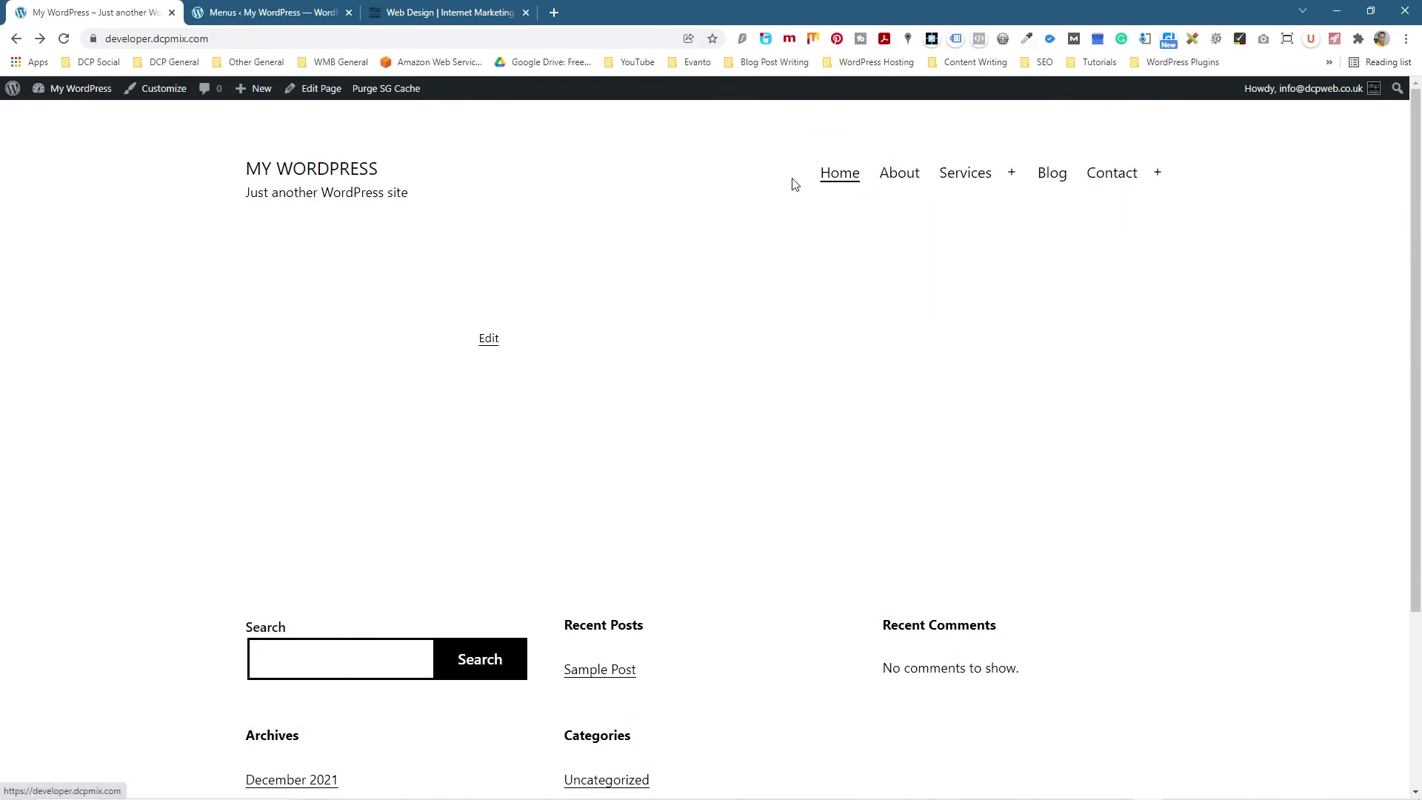
Step: Save the Footer menu again and load the Main (Primary menu) for editing to review its structure
{"action": "left_click", "coordinate": [231, 12]}
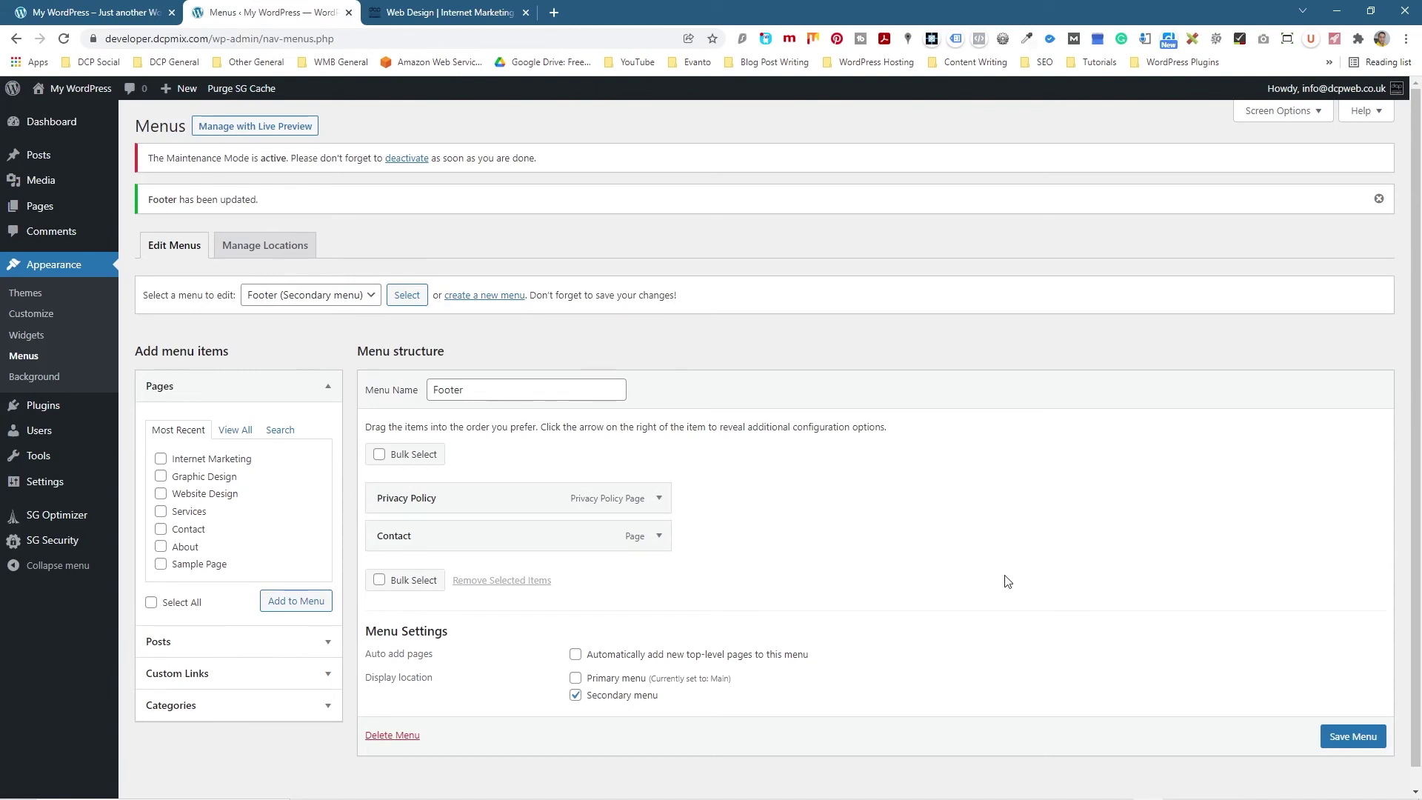
{"action": "left_click", "coordinate": [1350, 734]}
{"action": "left_click", "coordinate": [298, 296]}
{"action": "left_click", "coordinate": [296, 323]}
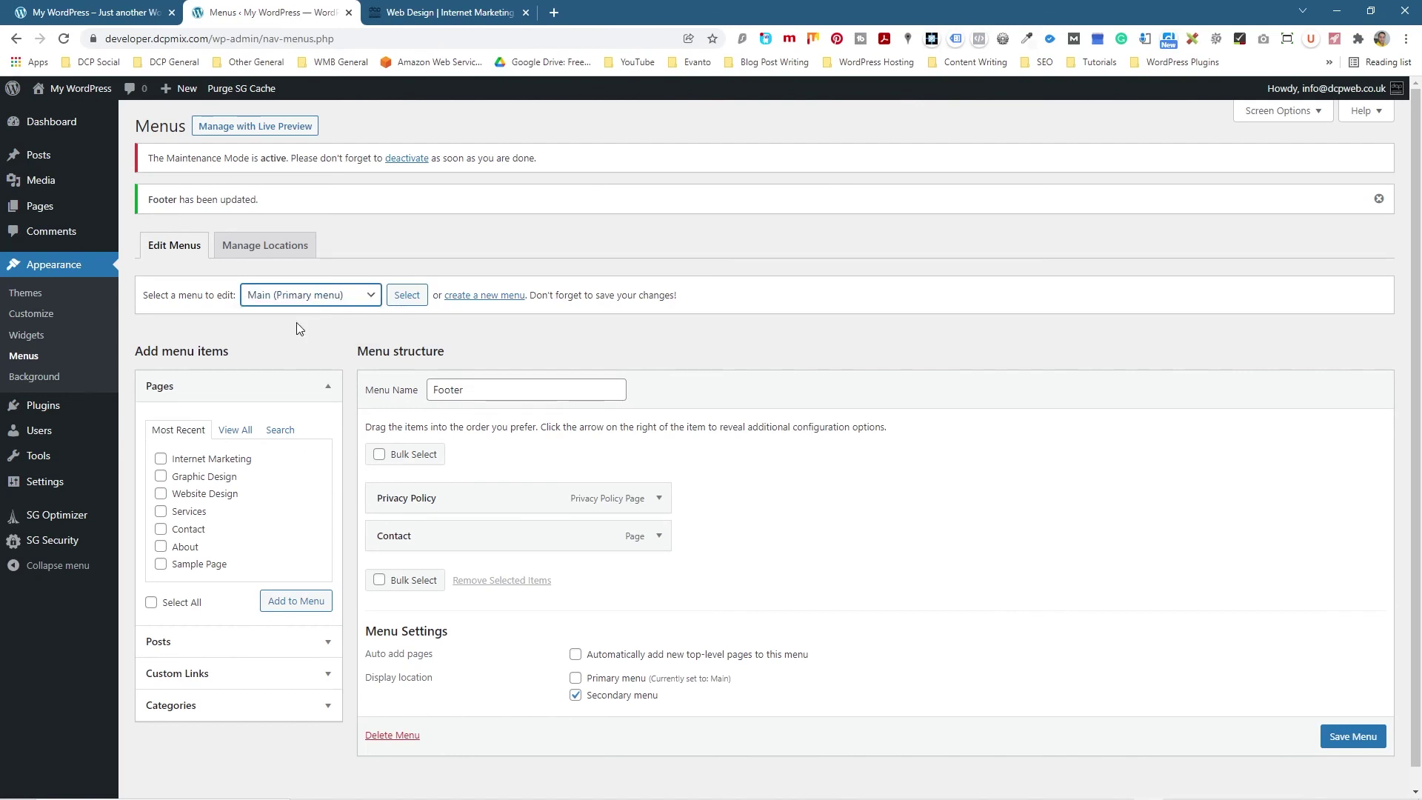
{"action": "left_click", "coordinate": [393, 295]}
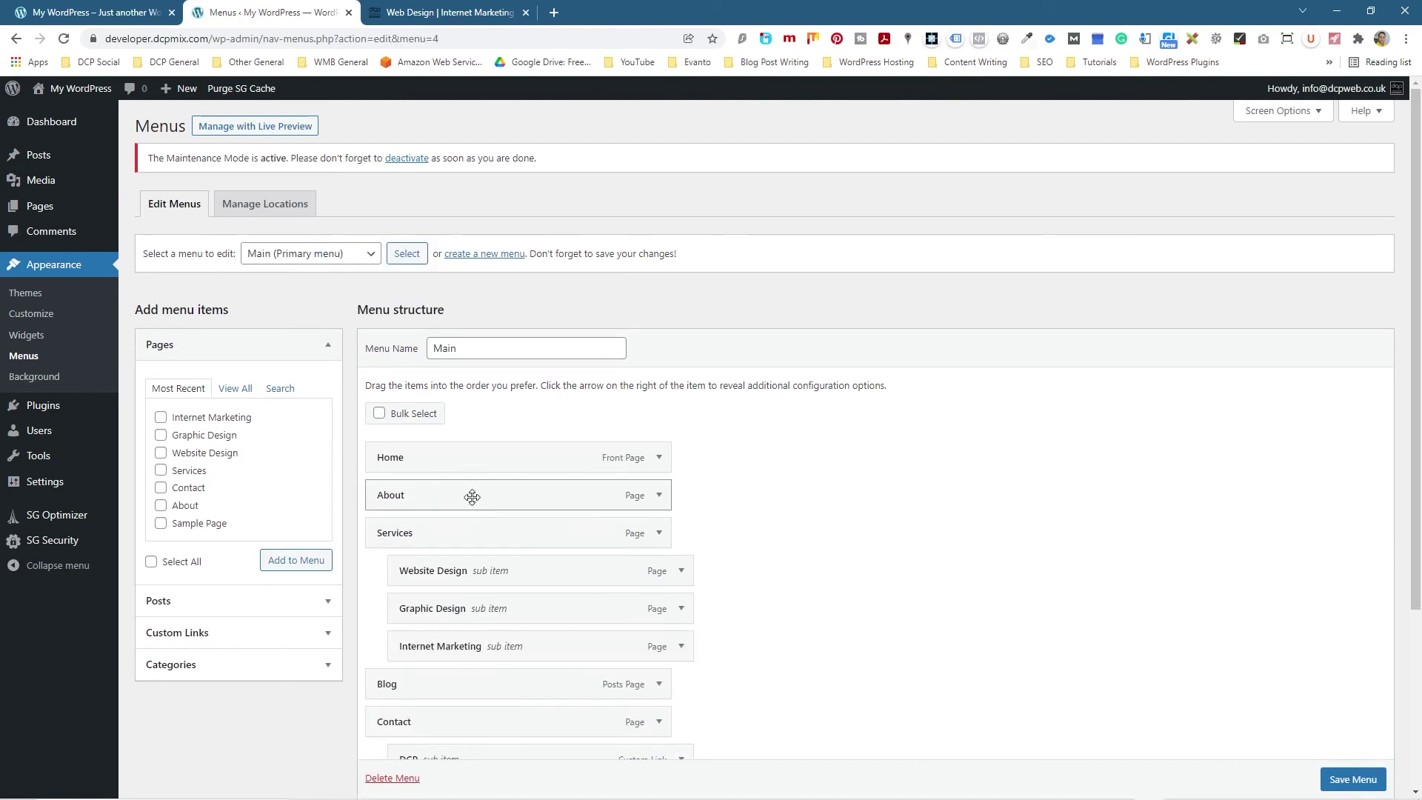
{"action": "scroll", "coordinate": [434, 589], "scroll_direction": "down", "scroll_amount": 3}
{"action": "scroll", "coordinate": [415, 426], "scroll_direction": "up", "scroll_amount": 3}
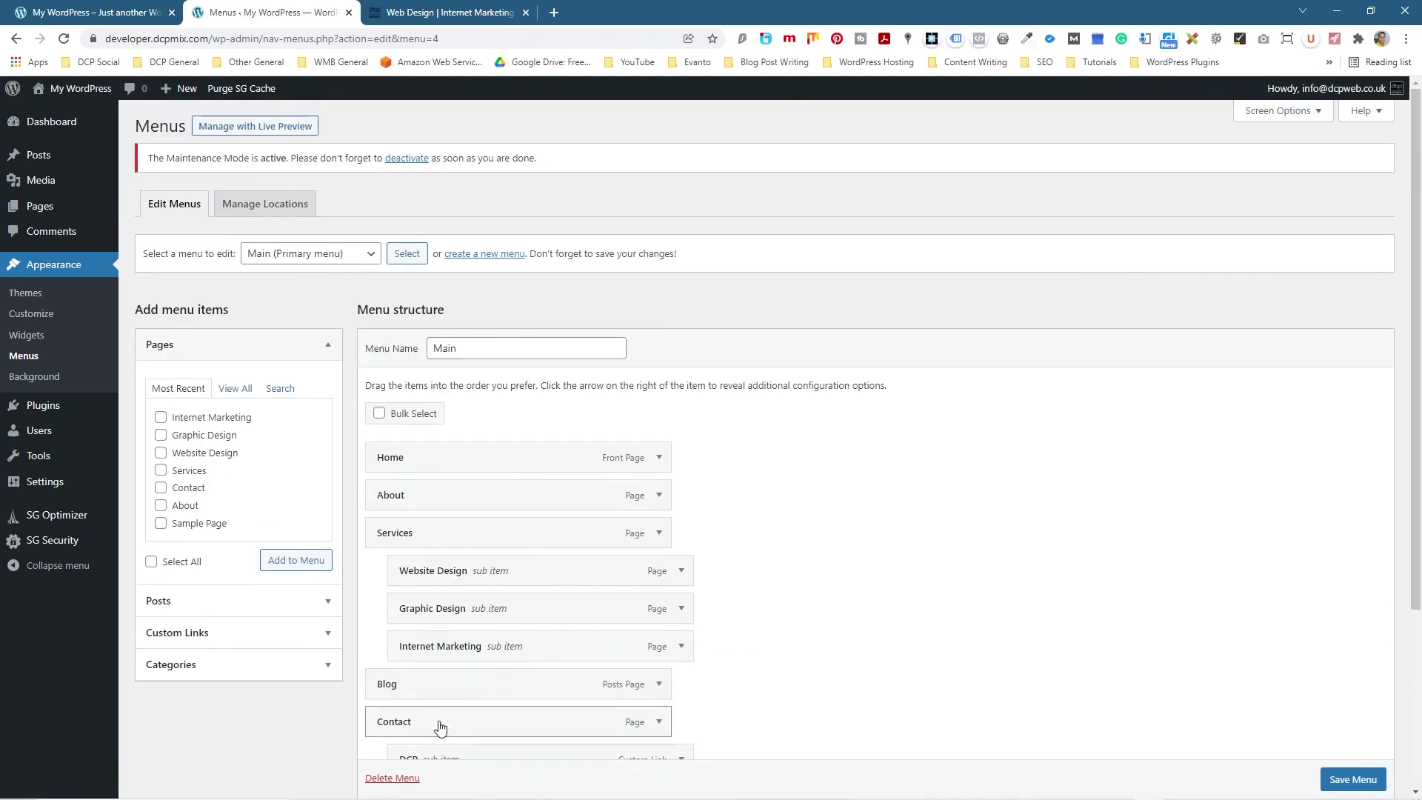
Step: Switch the menu editor back to the Footer (Secondary menu)
{"action": "left_click", "coordinate": [300, 263]}
{"action": "left_click", "coordinate": [296, 274]}
{"action": "left_click", "coordinate": [412, 252]}
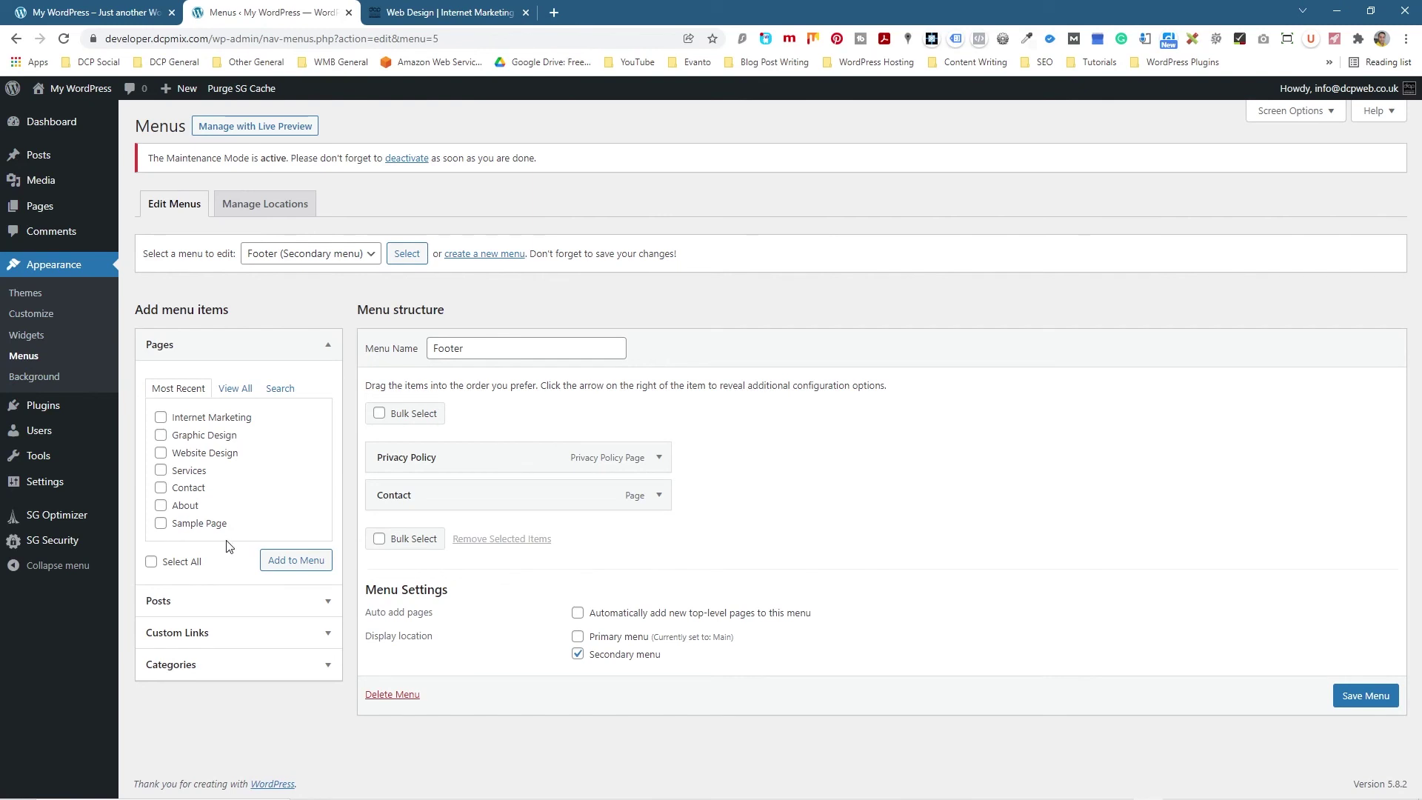
Step: View the list of all pages and check the header navigation on the live site's home page
{"action": "left_click", "coordinate": [45, 212]}
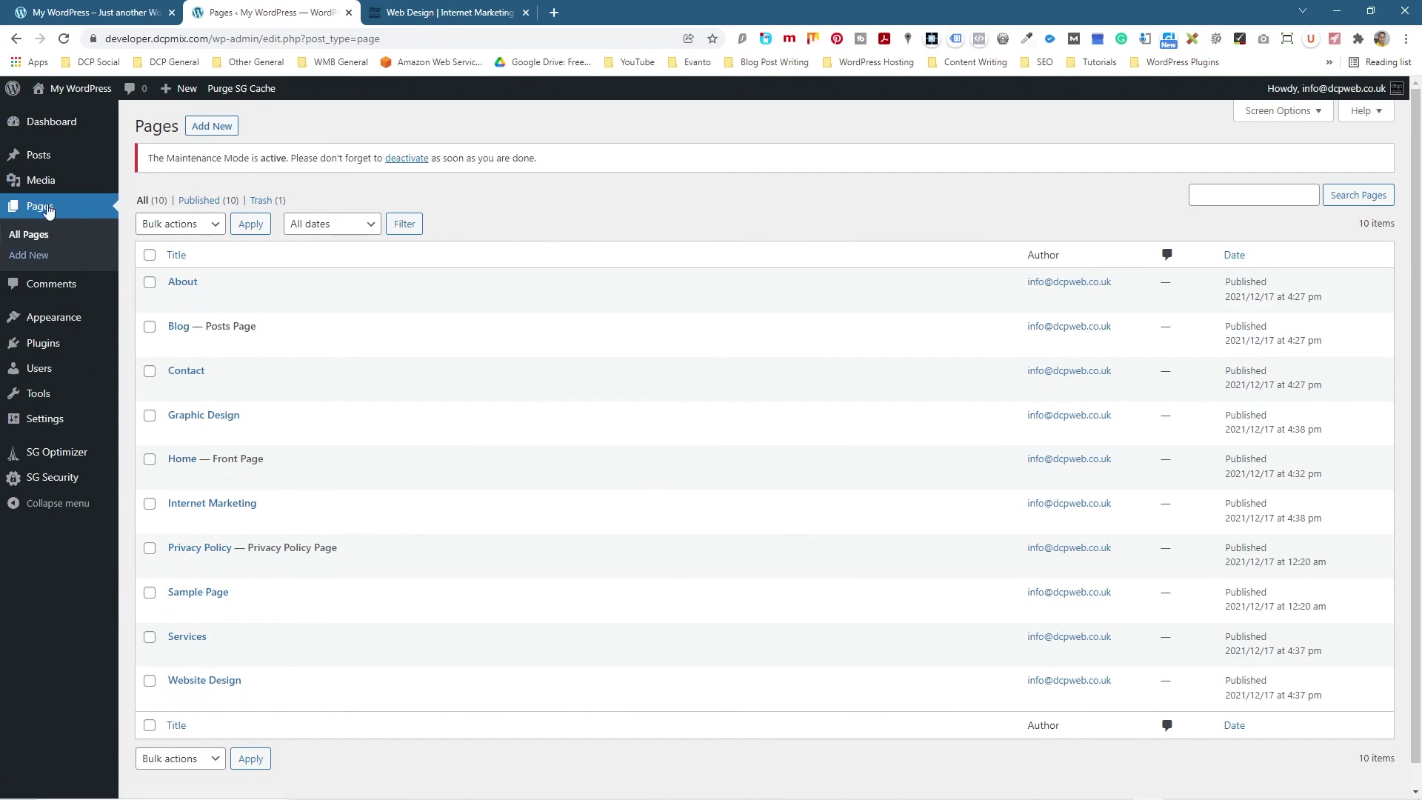
{"action": "left_click", "coordinate": [81, 13]}
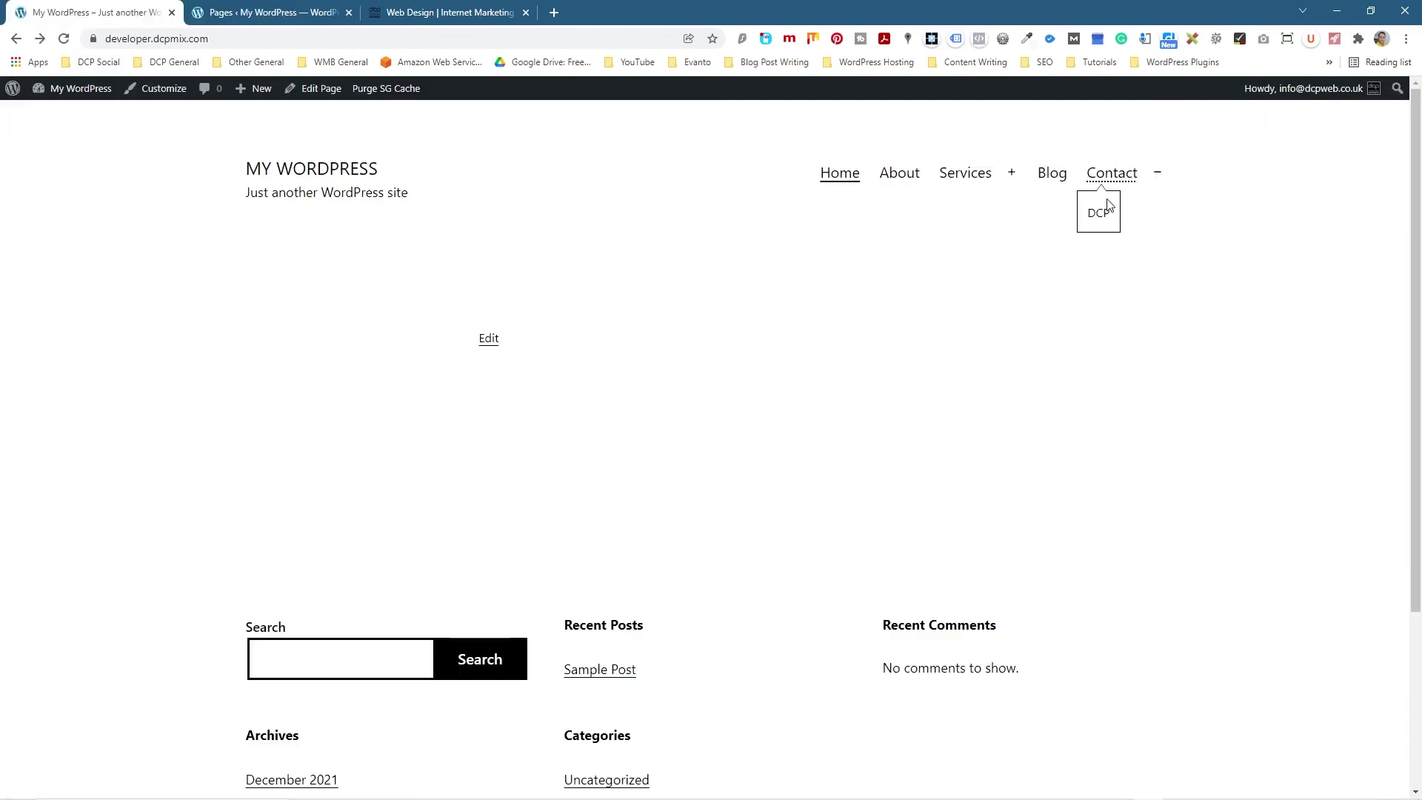
{"action": "left_click", "coordinate": [852, 176]}
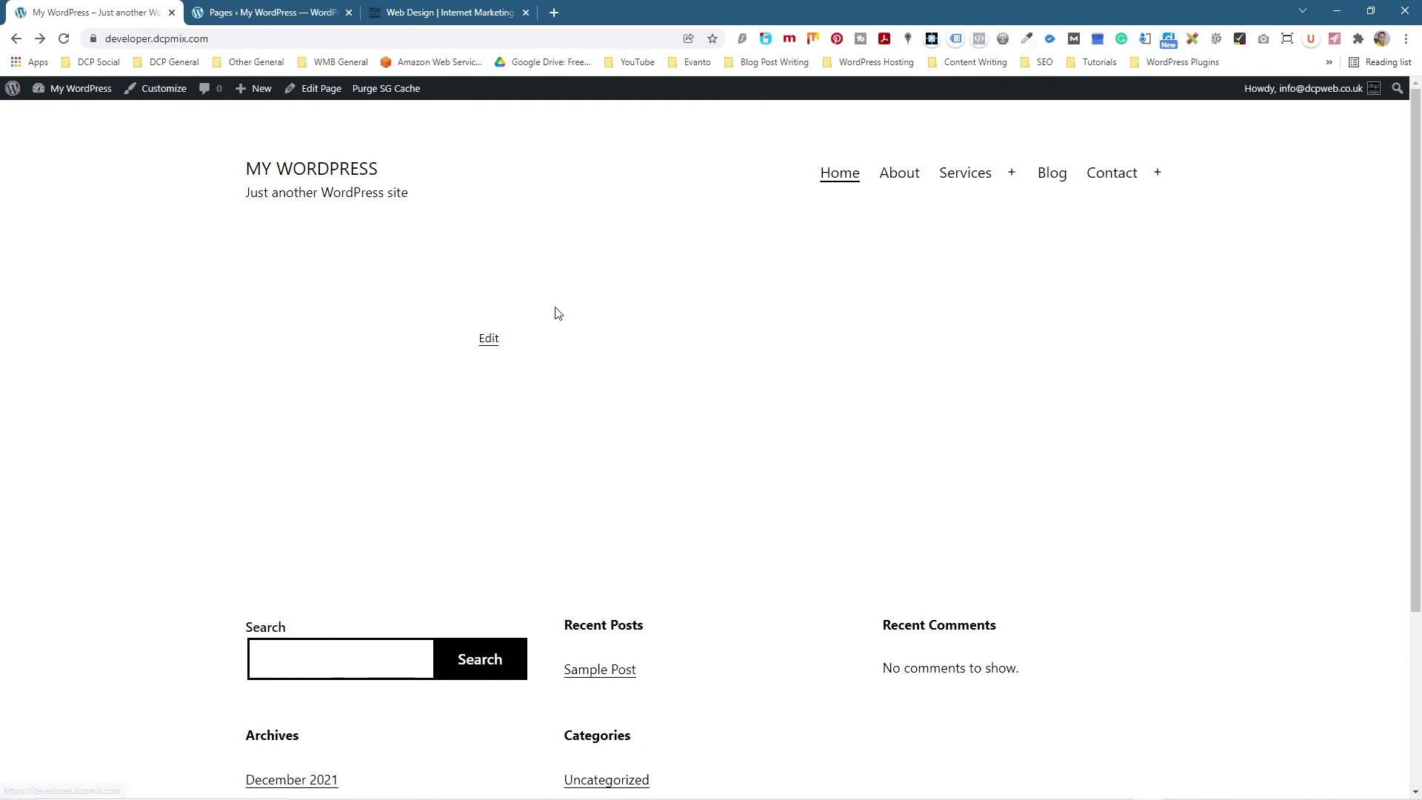
Step: Browse the DCP website's portfolio, open the Lela Decorators project, and examine the navigation and home page of its live website
{"action": "left_click", "coordinate": [440, 10]}
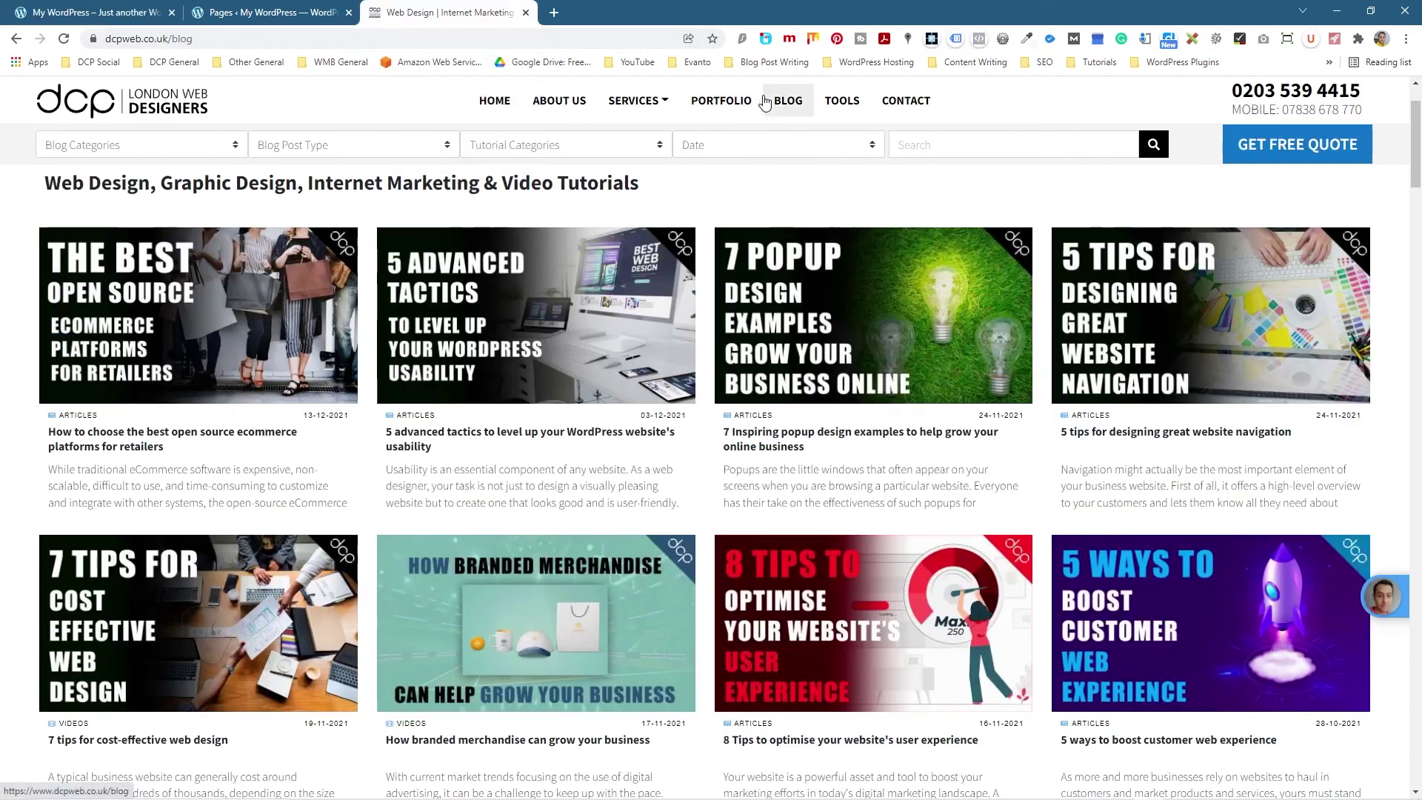
{"action": "left_click", "coordinate": [722, 104]}
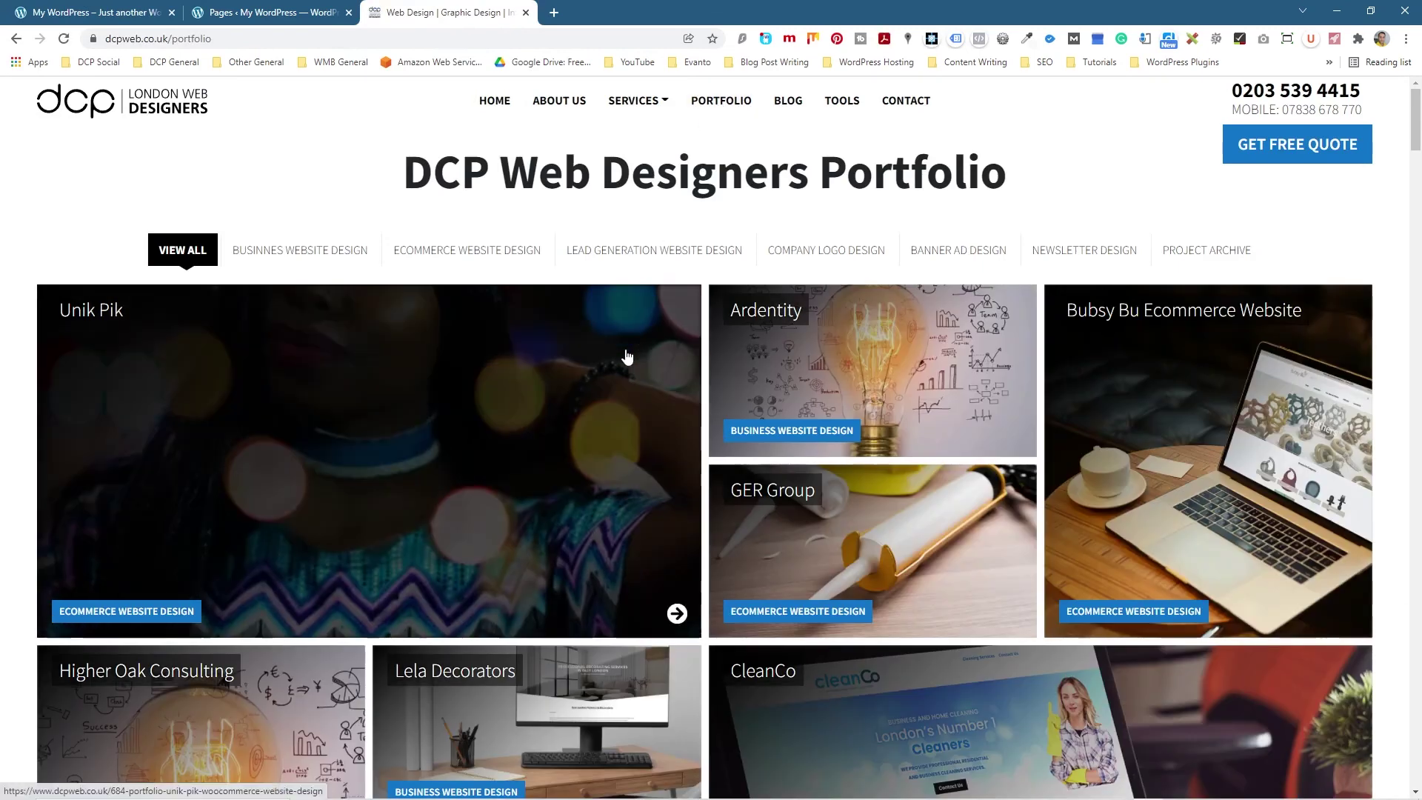
{"action": "scroll", "coordinate": [629, 360], "scroll_direction": "down", "scroll_amount": 4}
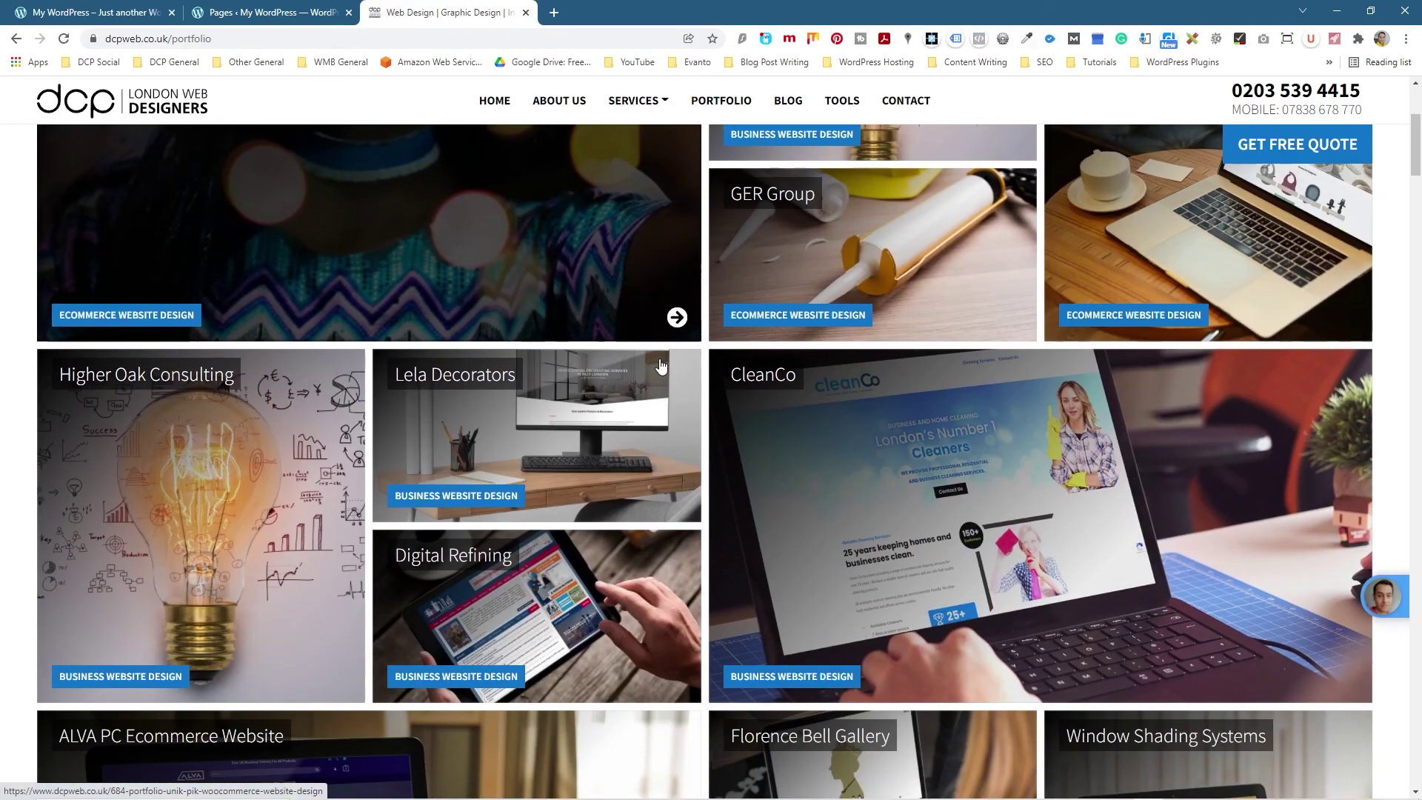
{"action": "left_click", "coordinate": [499, 424]}
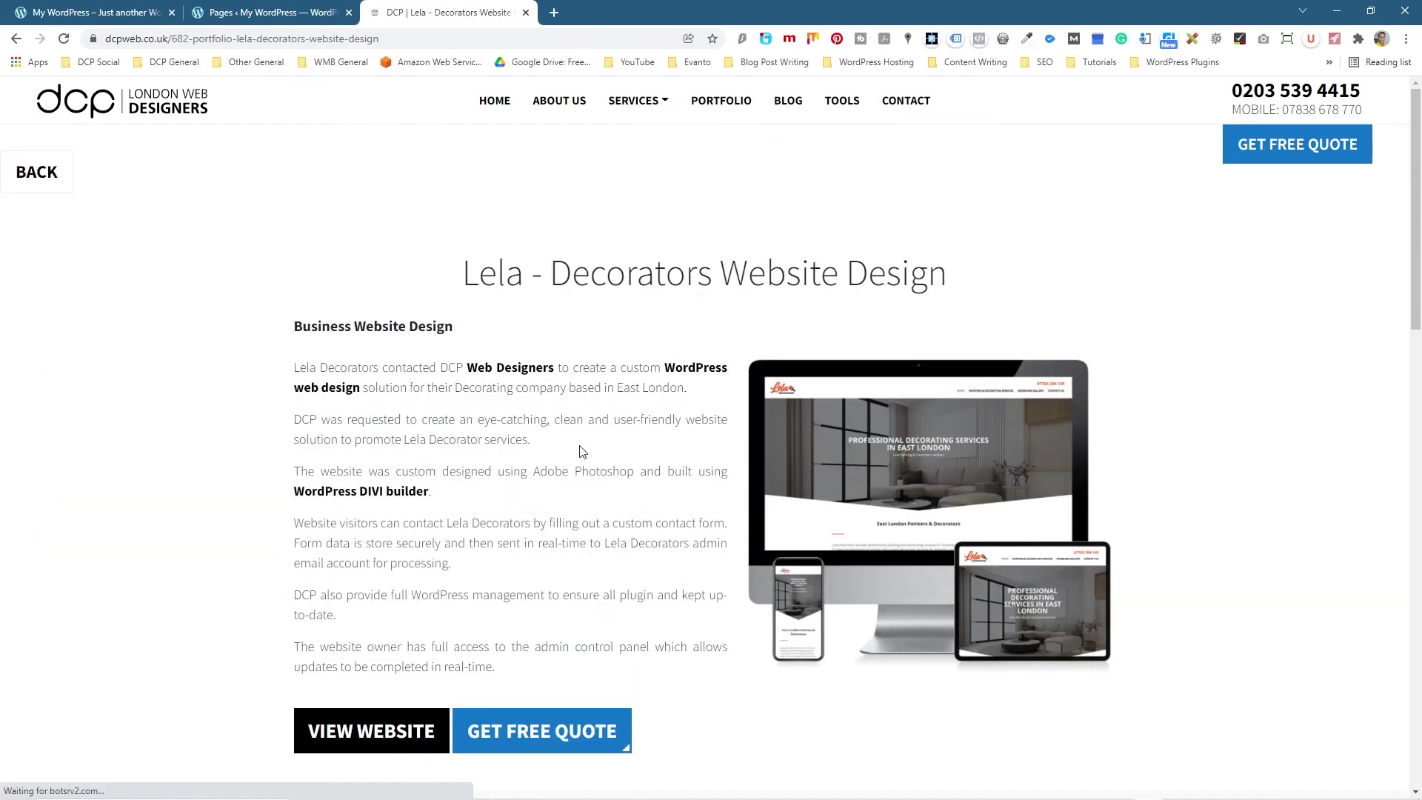
{"action": "left_click", "coordinate": [381, 632]}
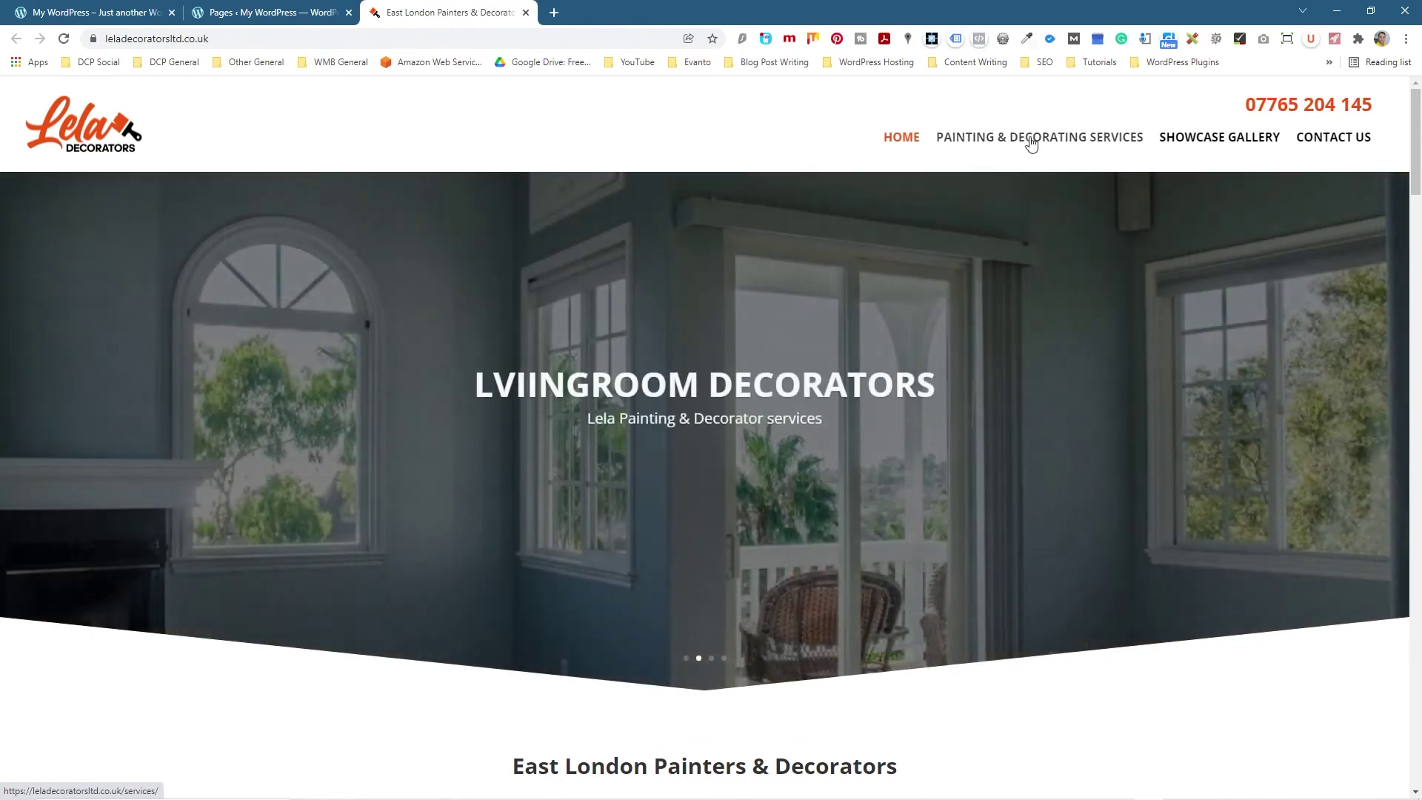
{"action": "scroll", "coordinate": [1040, 311], "scroll_direction": "down", "scroll_amount": 8}
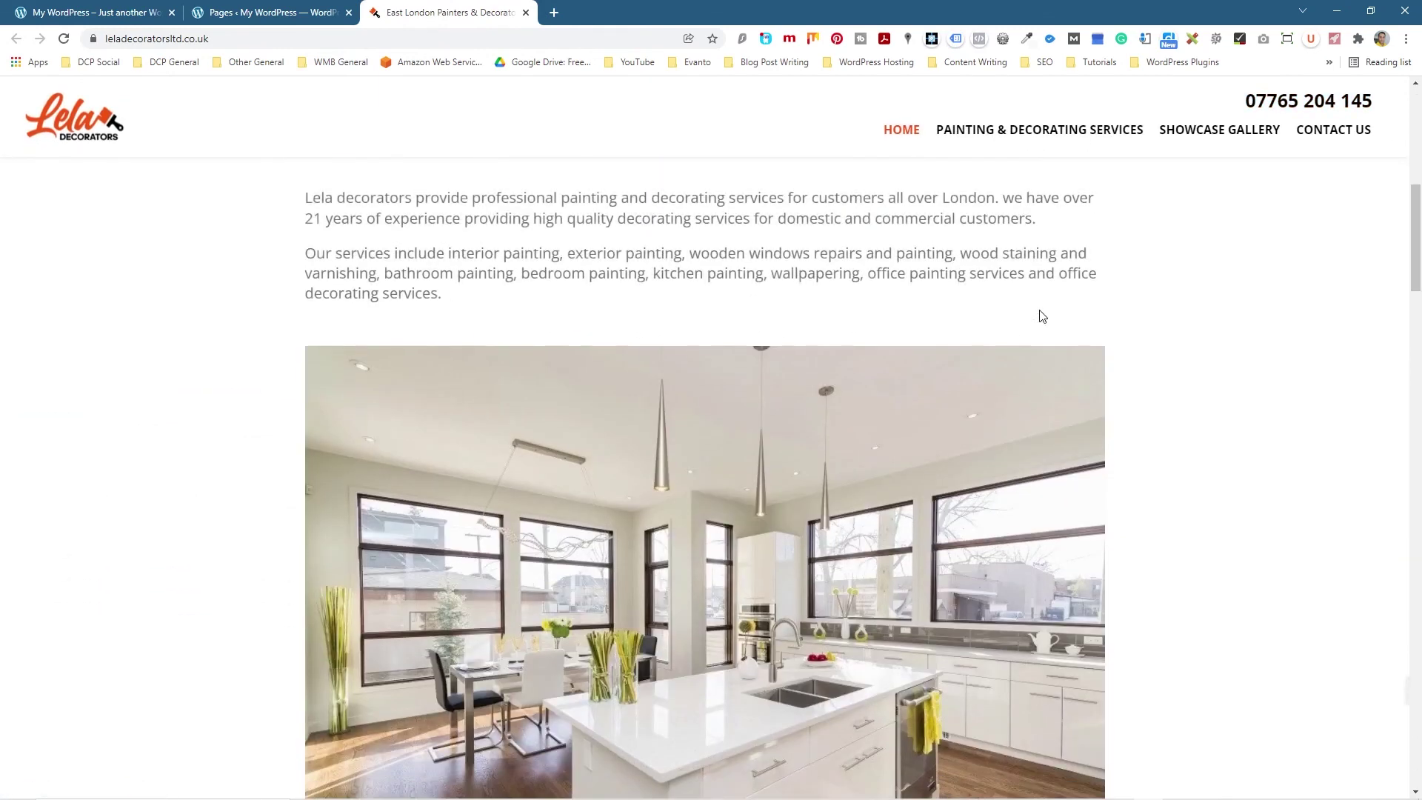
{"action": "scroll", "coordinate": [1041, 311], "scroll_direction": "up", "scroll_amount": 8}
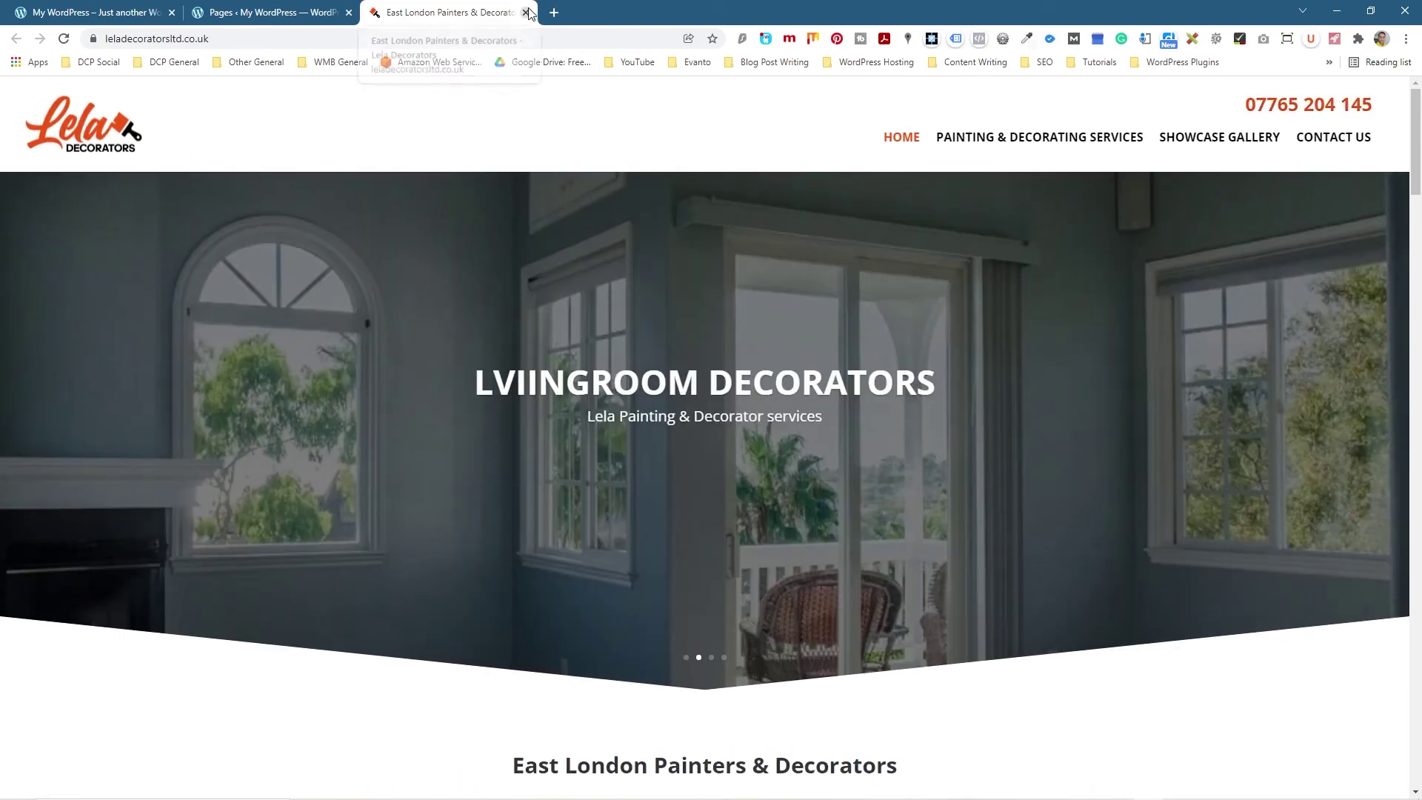
Step: Return to the My WordPress home page, view the header menu's sub items, and minimize the browser
{"action": "left_click", "coordinate": [92, 12]}
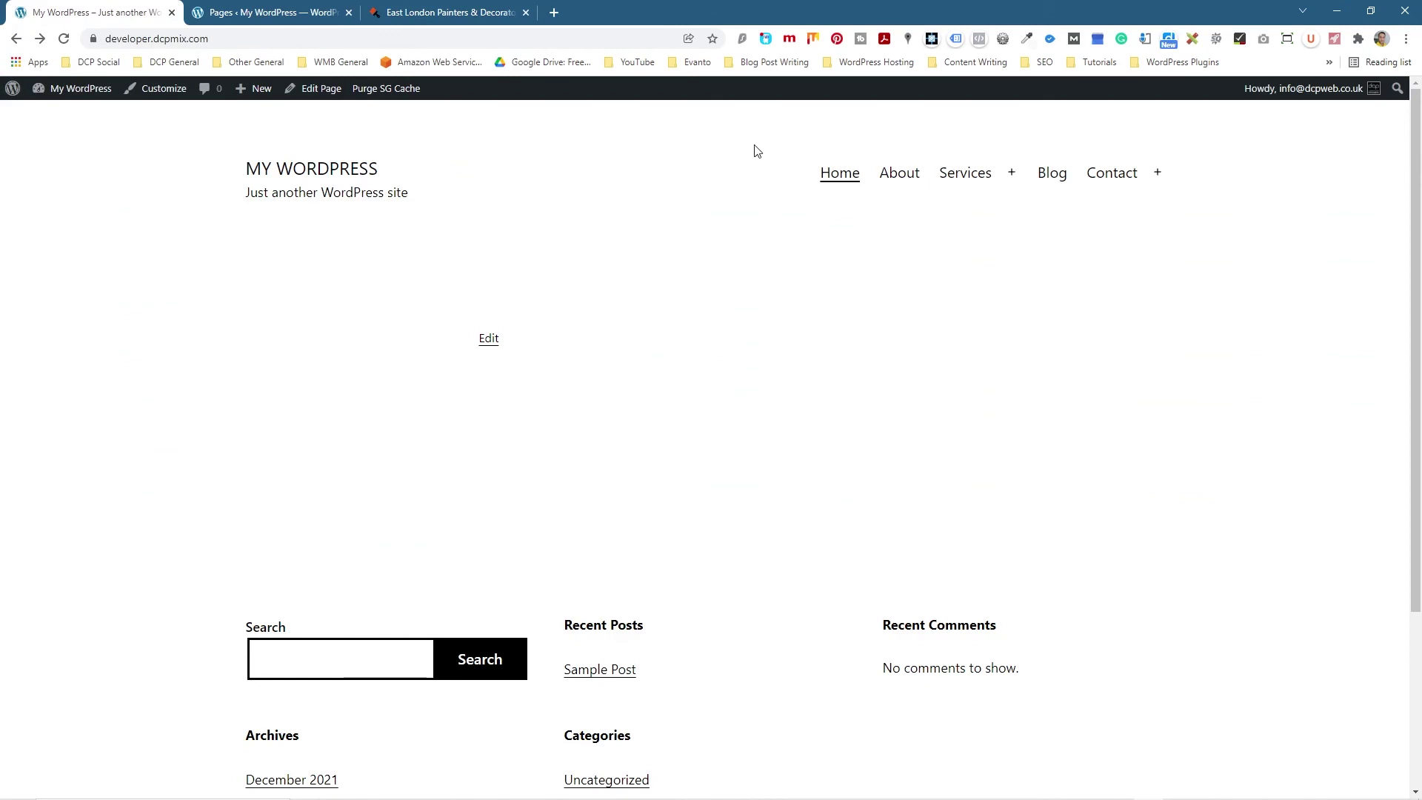
{"action": "mouse_move", "coordinate": [993, 180]}
{"action": "mouse_move", "coordinate": [1119, 179]}
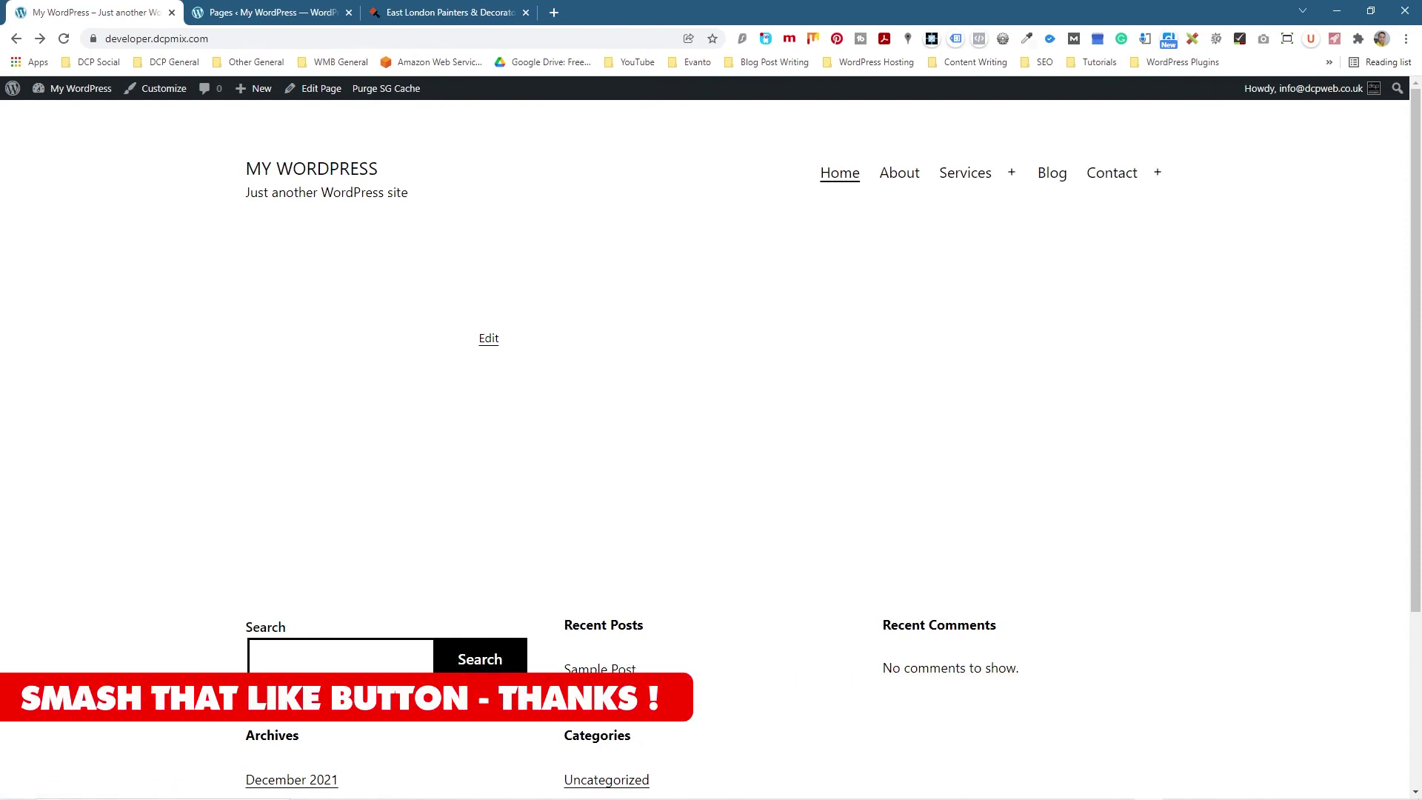
{"action": "left_click", "coordinate": [1337, 11]}
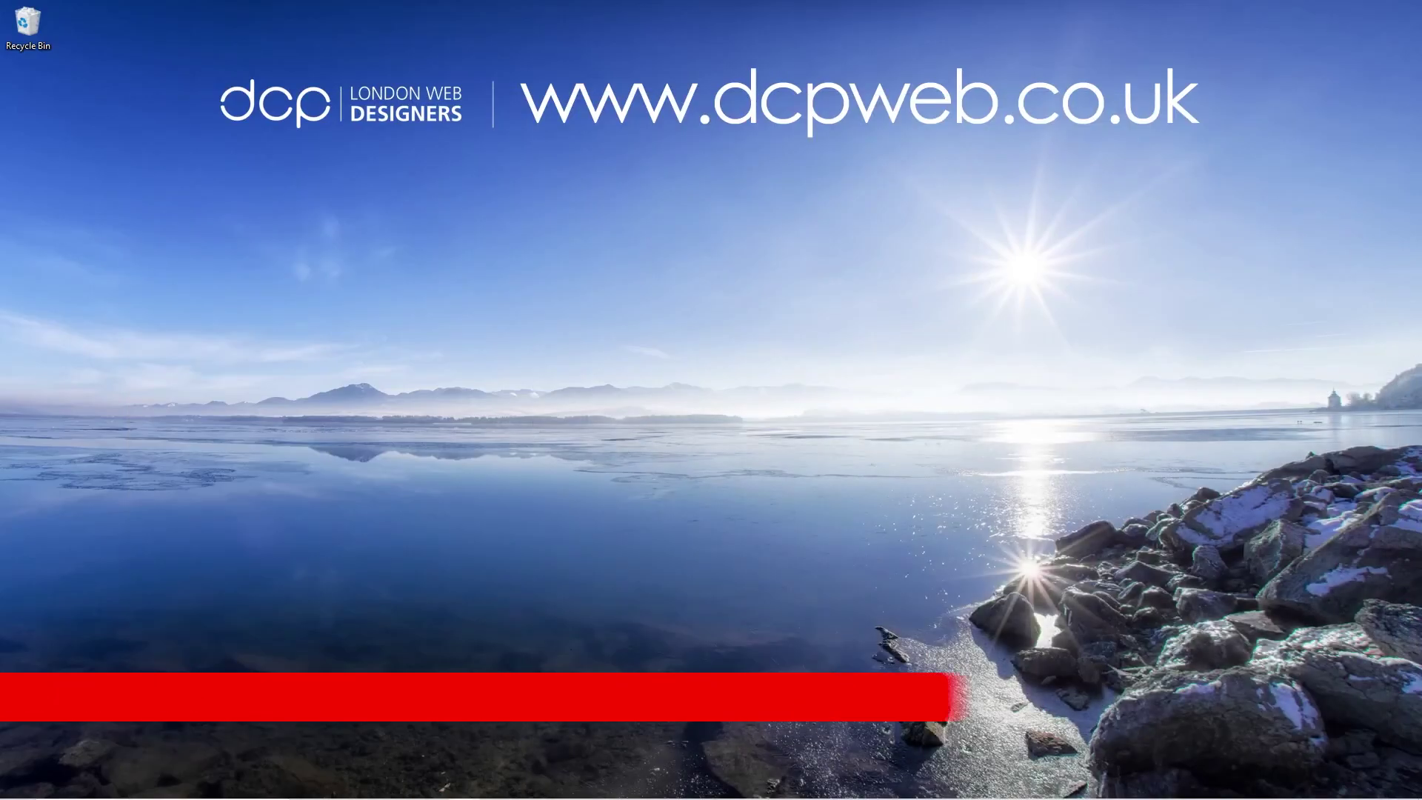